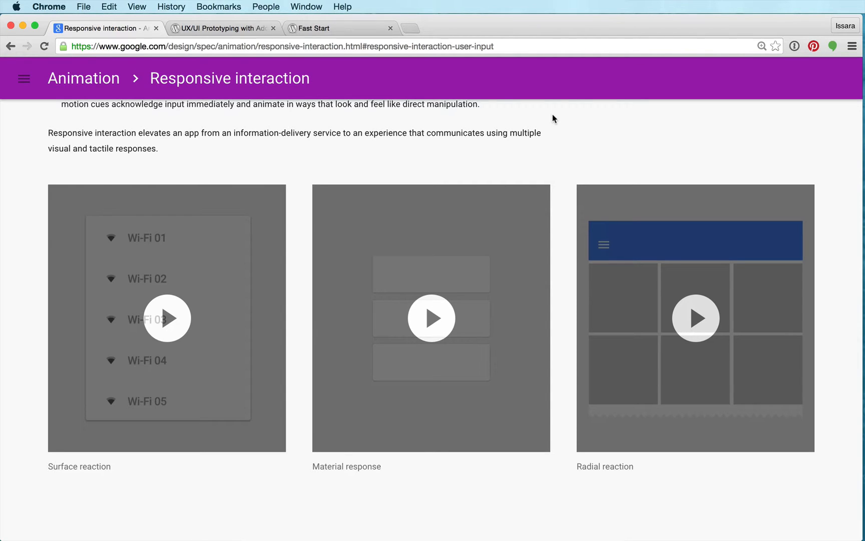
Step: Play the Radial reaction animation on the Responsive interaction page and watch the hamburger icon and grid squares change
left_click(23, 80)
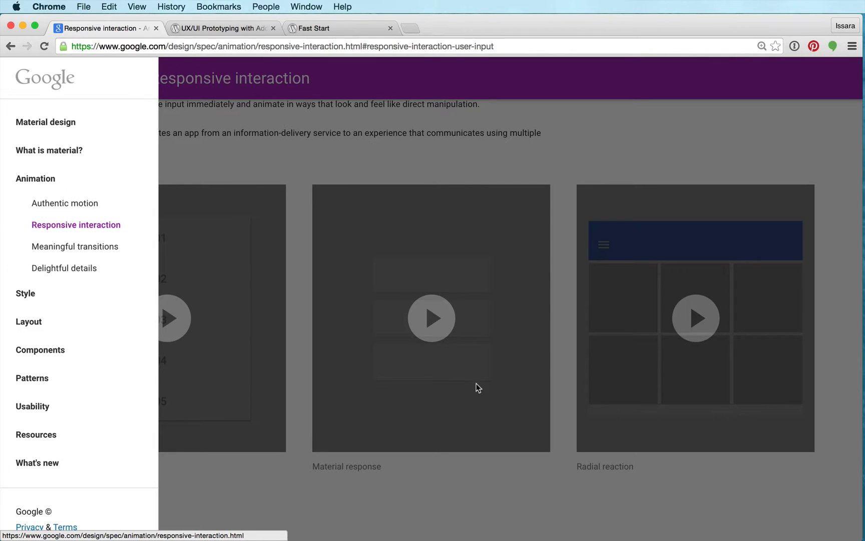
left_click(565, 511)
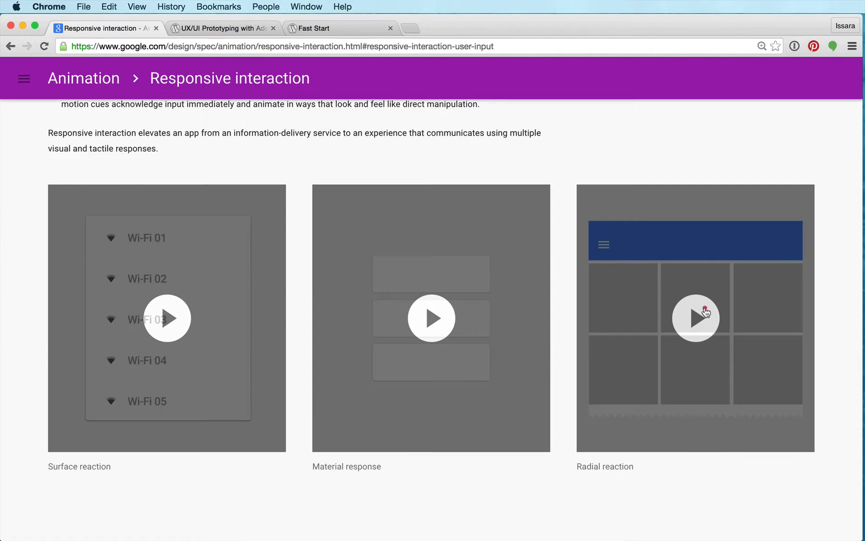
left_click(708, 314)
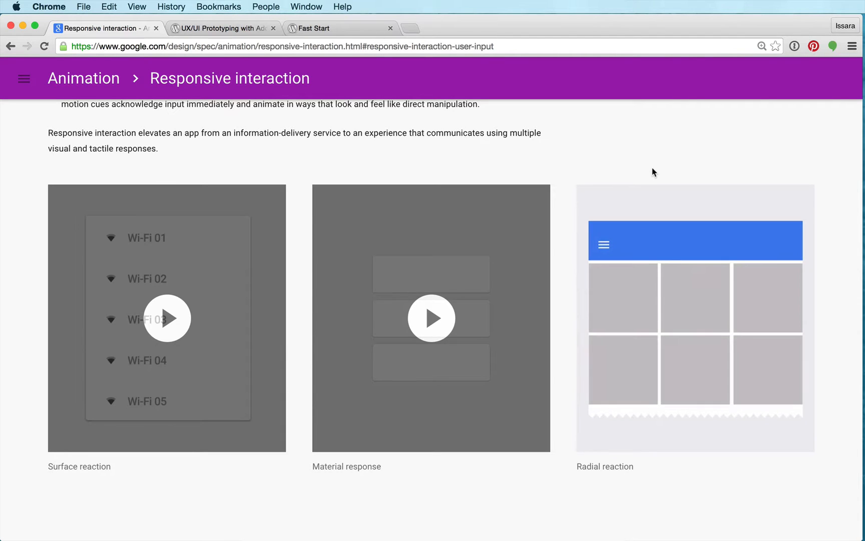
mouse_move(604, 245)
mouse_move(725, 345)
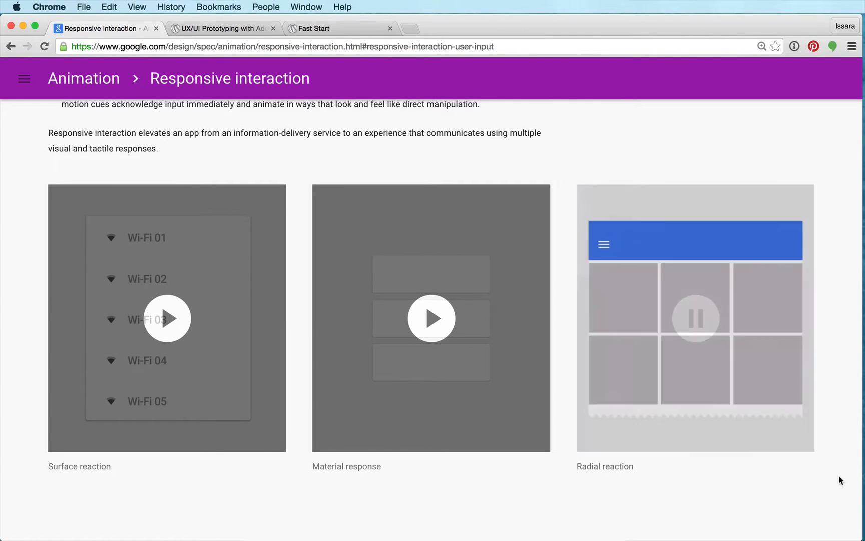
mouse_move(643, 329)
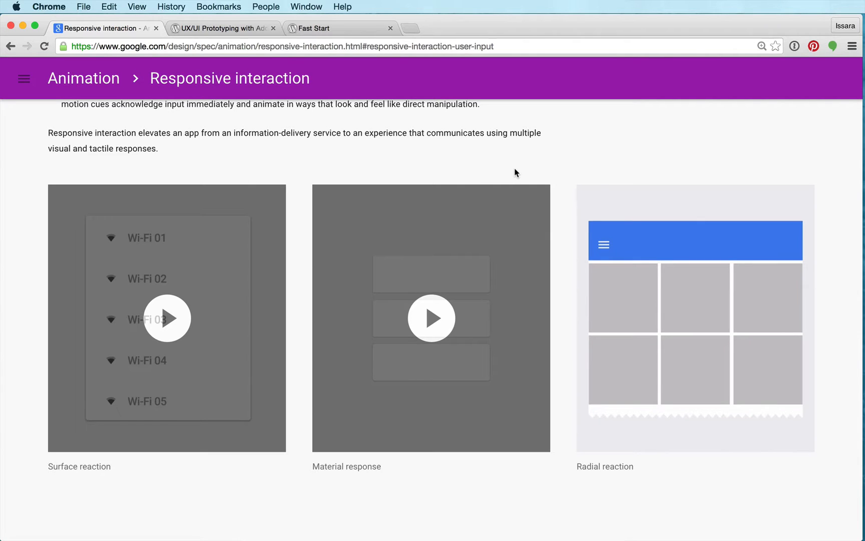
Step: View the uxinmotion.net landing page, opening and closing the sign-up form for its free video
key("super")
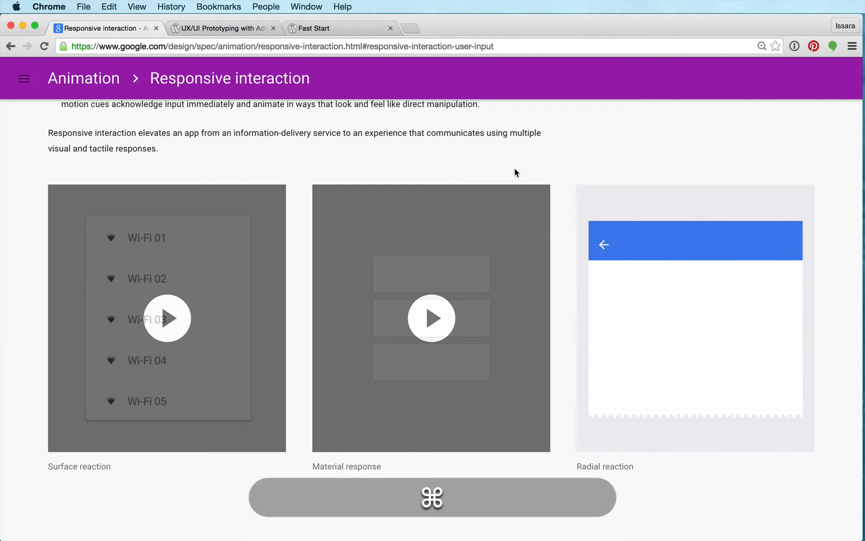
key("super+alt+Right")
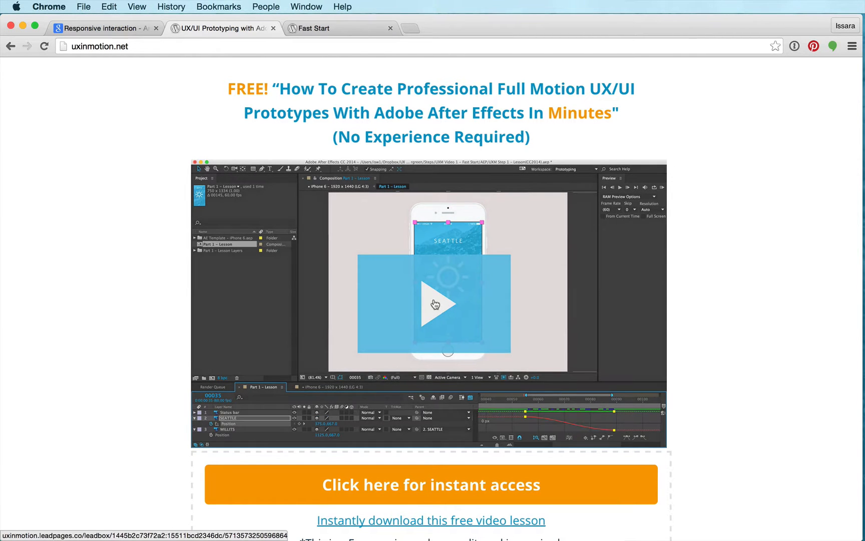
scroll(634, 331, "down", 1)
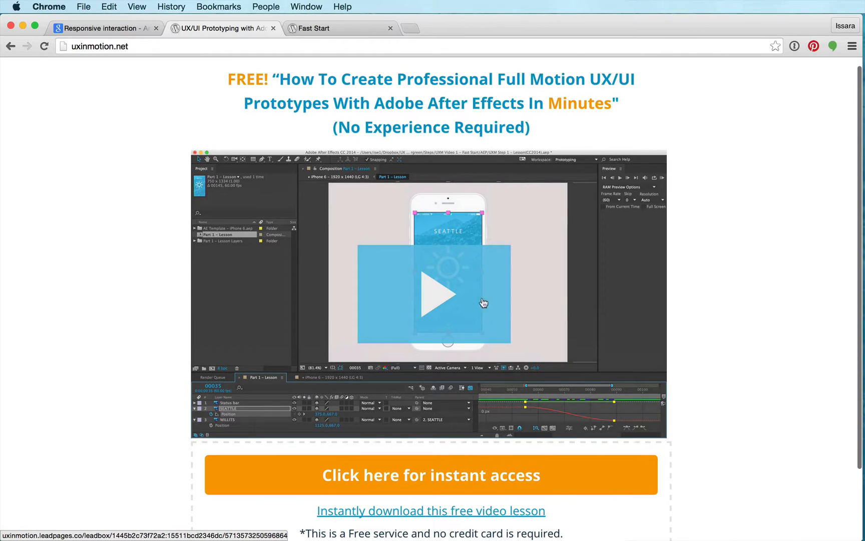
left_click(434, 289)
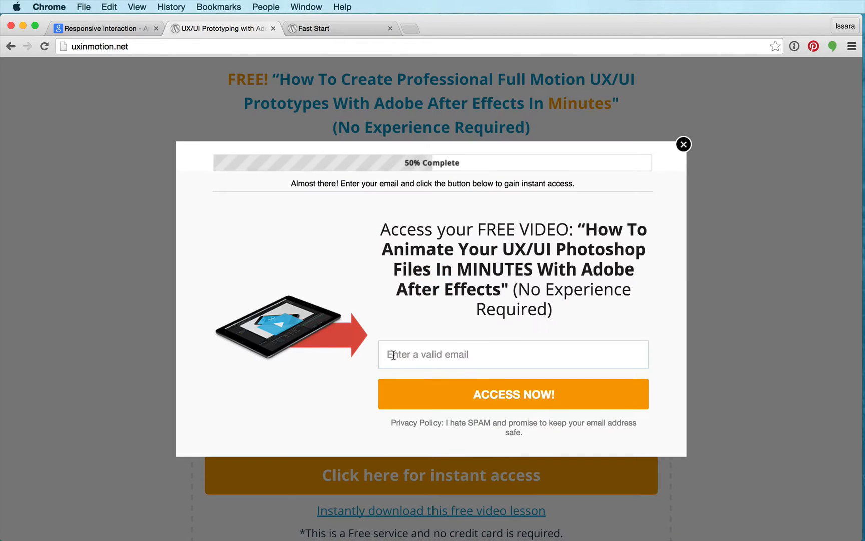
left_click(683, 144)
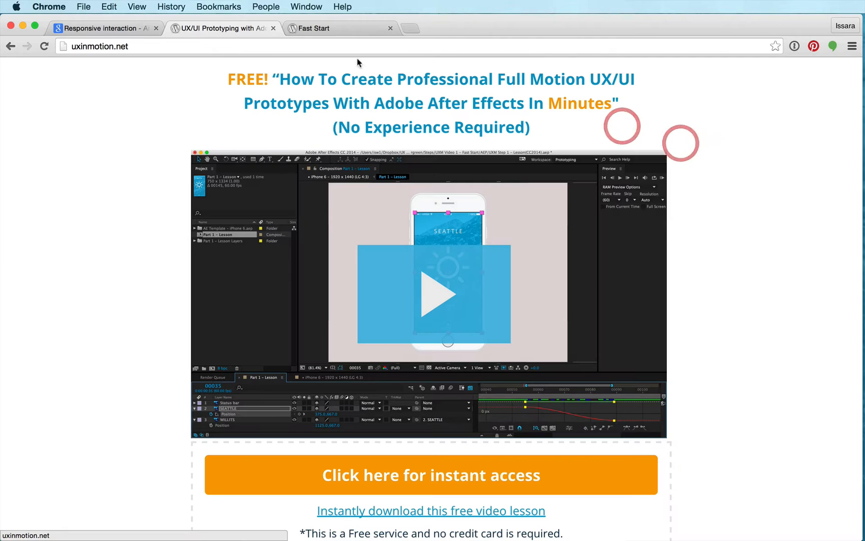
Step: Look through the Fast Start lesson page, including its lesson files download and comments, and return to the Responsive interaction page
left_click(329, 32)
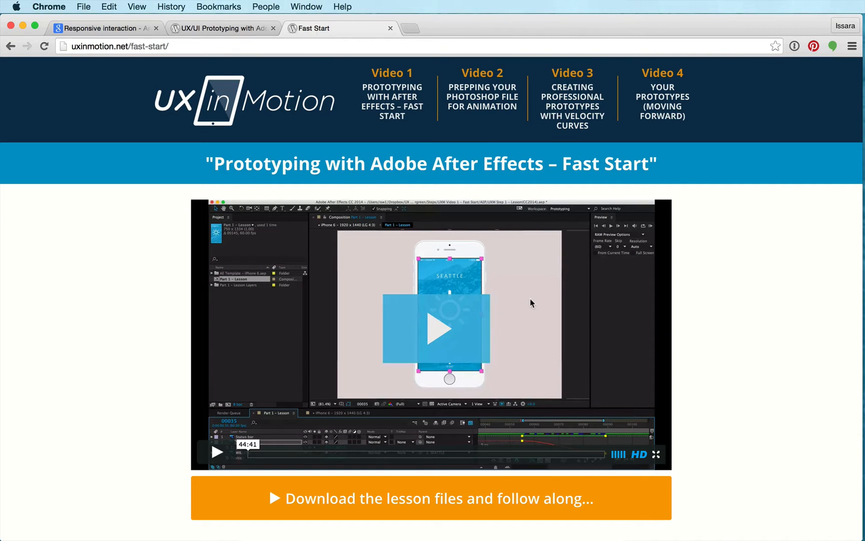
scroll(531, 303, "down", 2)
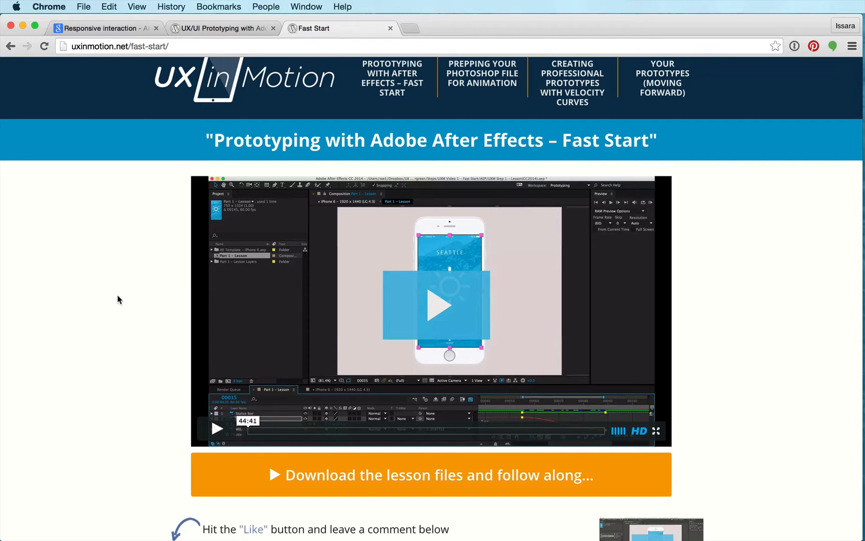
scroll(117, 300, "down", 5)
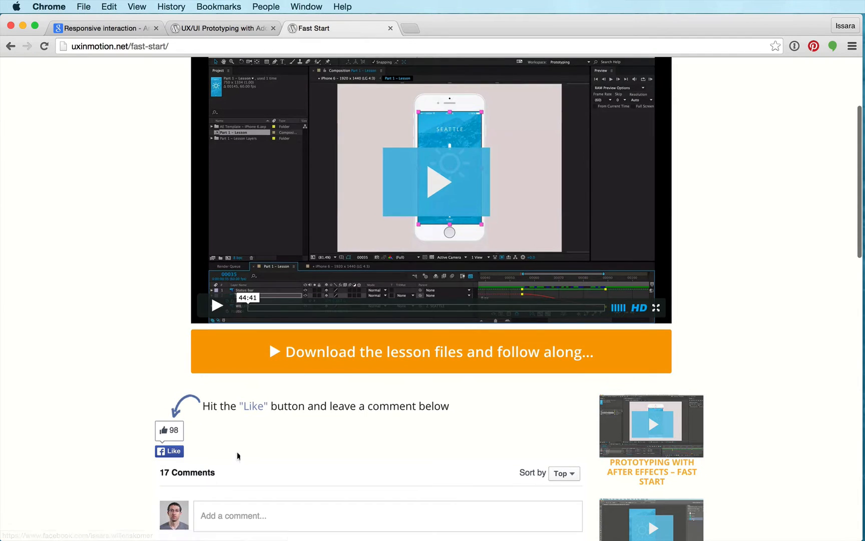
scroll(238, 456, "down", 3)
scroll(367, 442, "up", 4)
scroll(496, 394, "up", 1)
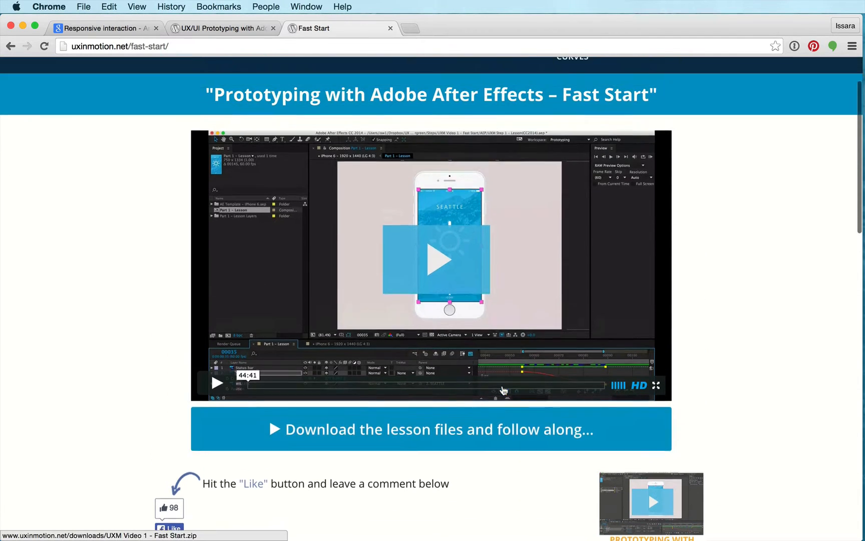
scroll(503, 390, "up", 2)
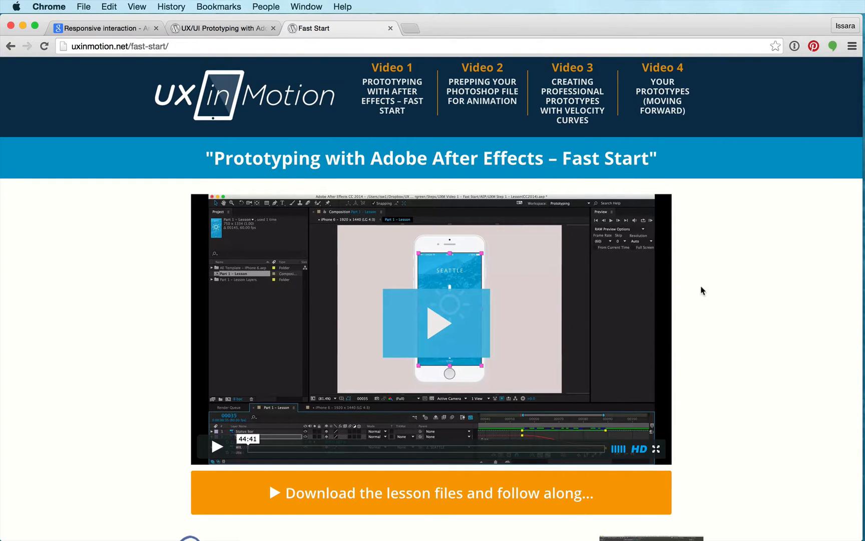
left_click(91, 26)
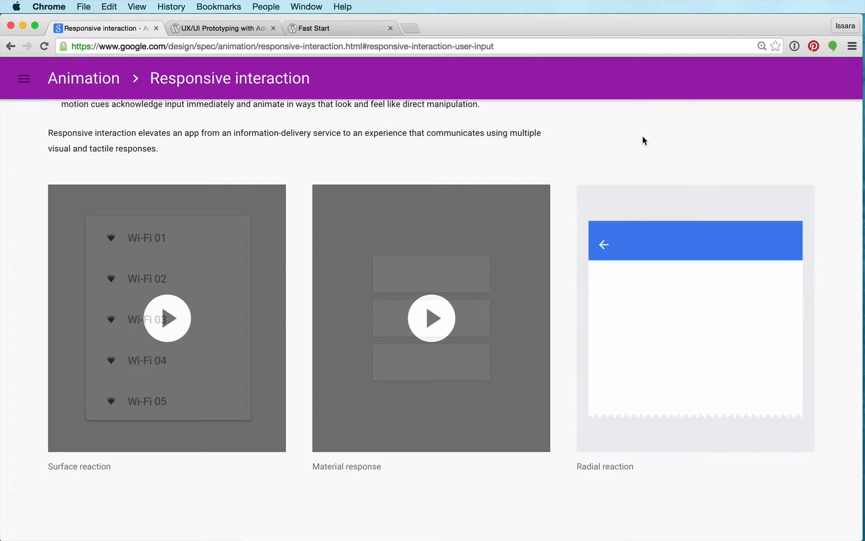
Step: Switch to Finder, hide the other applications and open the Radial reaction folder from the desktop
key("super+Tab")
key("super+Tab")
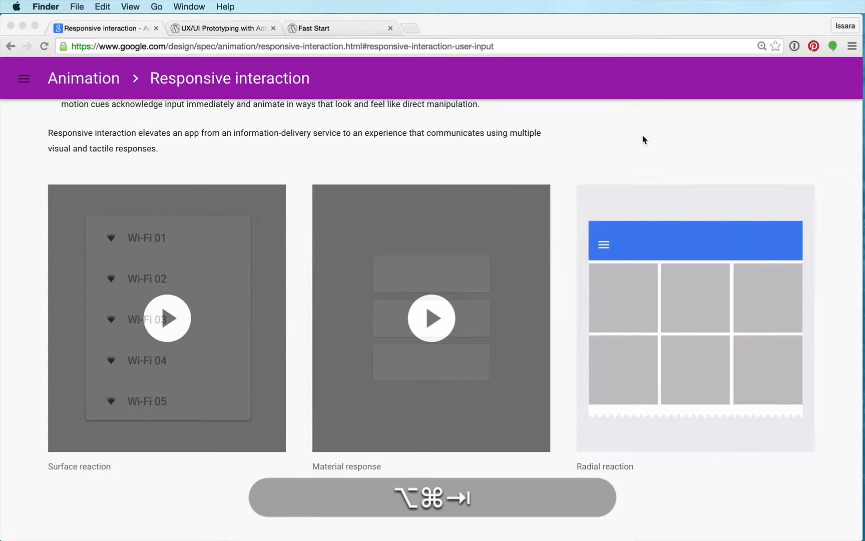
key("alt+super+h")
key("alt+super+Down")
key("super+Down")
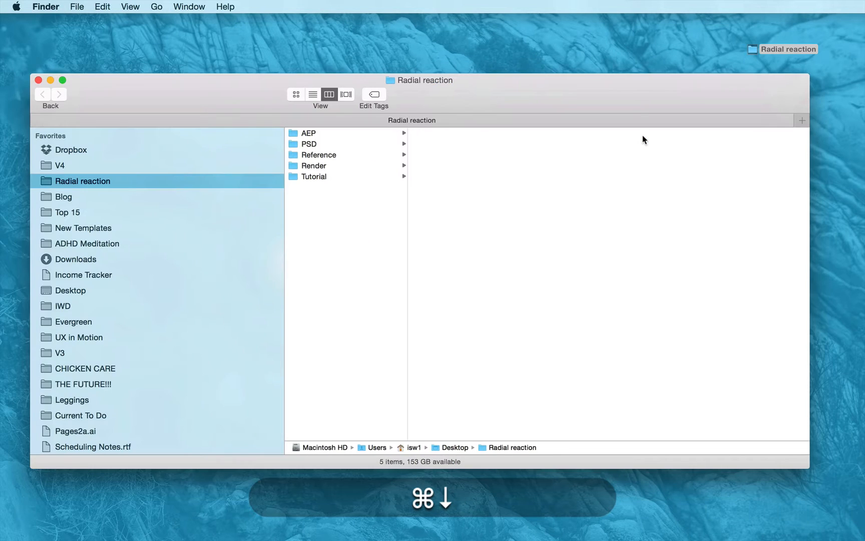
Step: Open Radial FULL.psd from the PSD folder in Photoshop
key("Down")
key("Down")
key("Right")
key("super+Down")
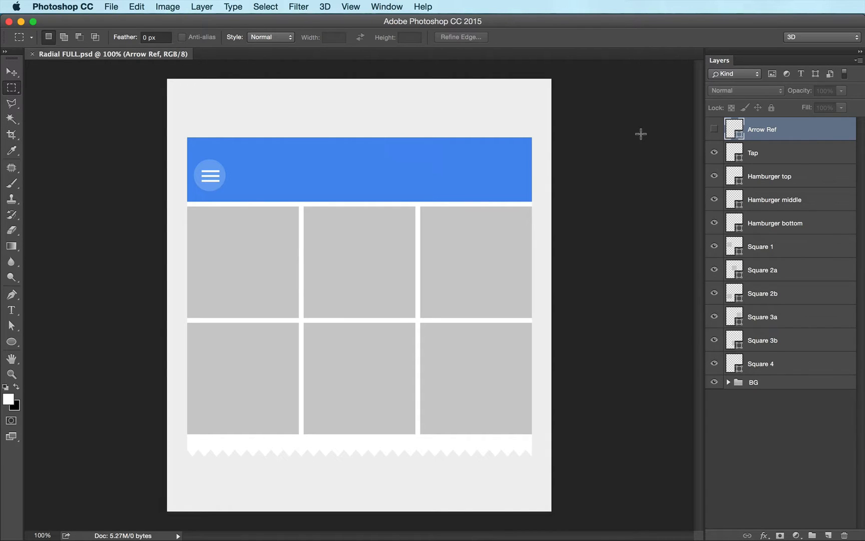
Step: Show the Arrow Ref layer at 200% zoom to compare the arrow with the hamburger icon
left_click(713, 129)
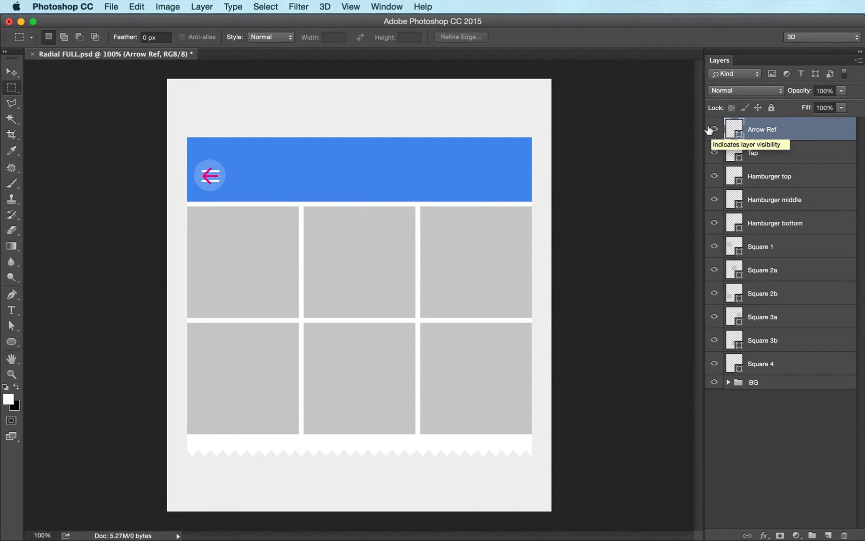
left_click(713, 129)
key("super+equal")
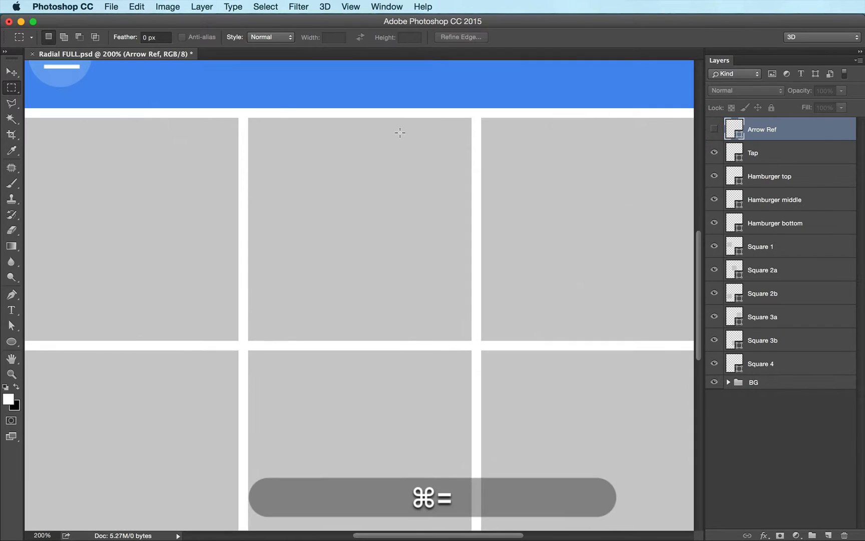
left_click_drag(267, 110, 483, 286)
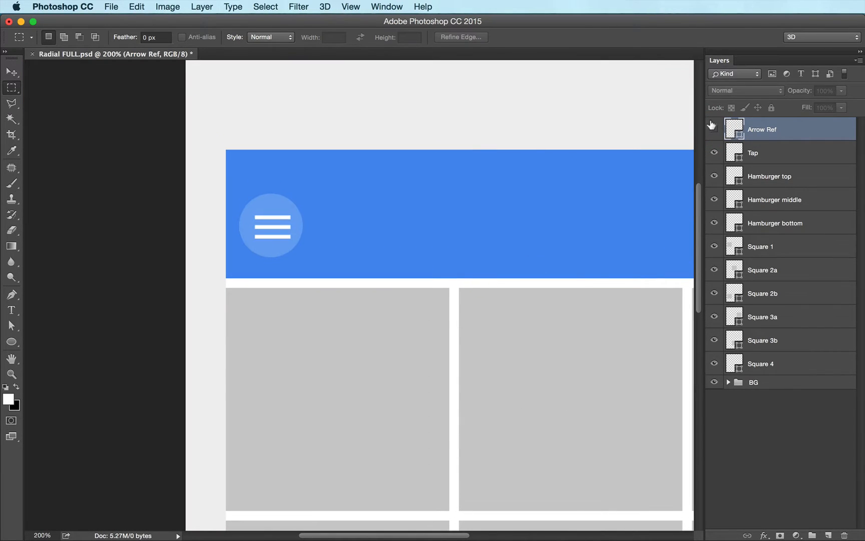
left_click(712, 128)
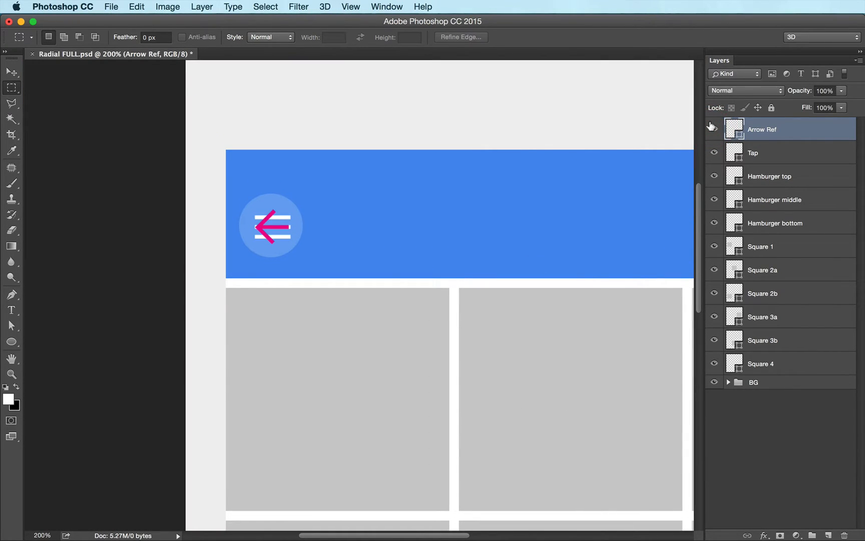
Step: Switch to Finder, open animation_responsiveinteraction_radialreaction_xhdpi_003.mov from the Reference folder and scrub it to the arrow state at 00:03
key("super+Tab")
key("alt+super+h")
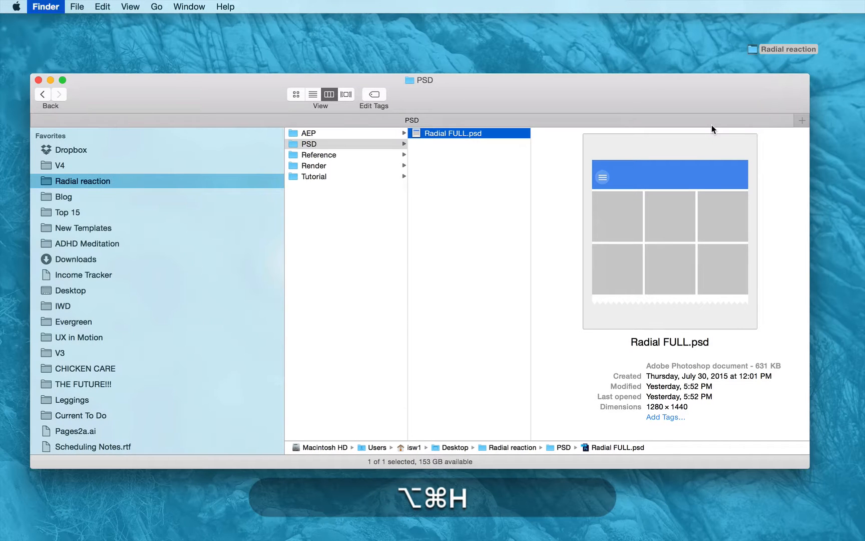
key("alt+super+Left")
key("Down")
key("Right")
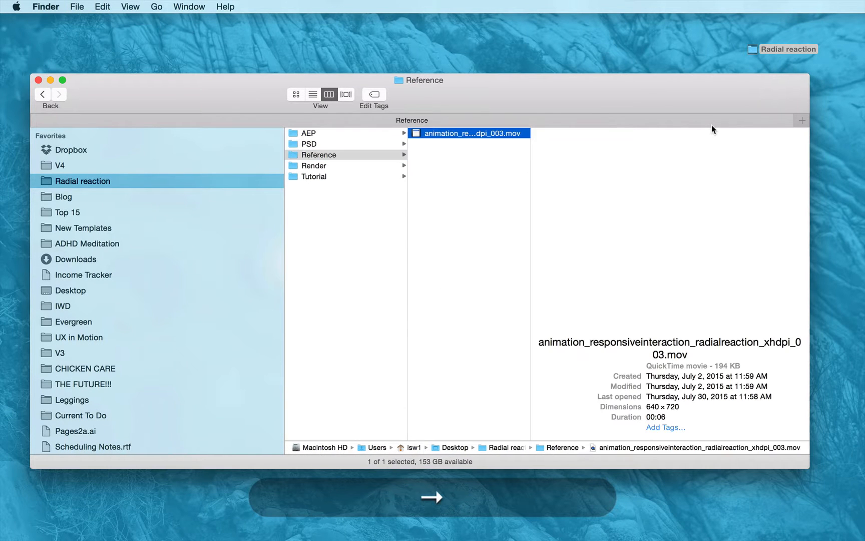
key("super+Down")
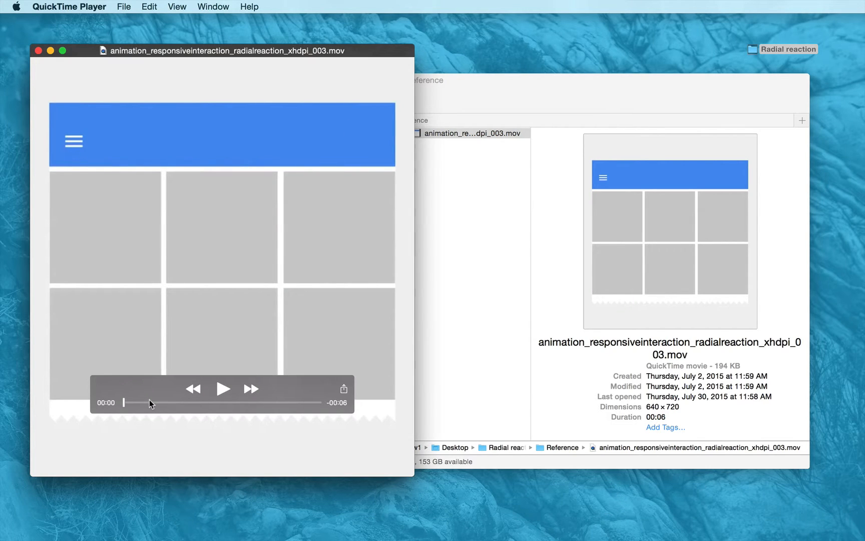
mouse_move(150, 403)
left_mouse_down()
mouse_move(191, 406)
mouse_move(153, 406)
left_mouse_up()
left_click(221, 402)
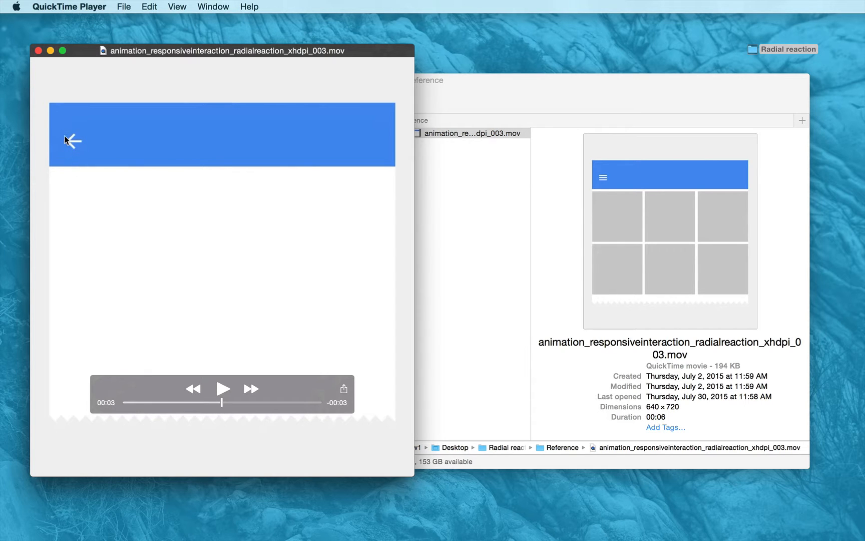
Step: Switch to Photoshop and hide the Arrow Ref layer
key("super+Tab")
key("super+Tab")
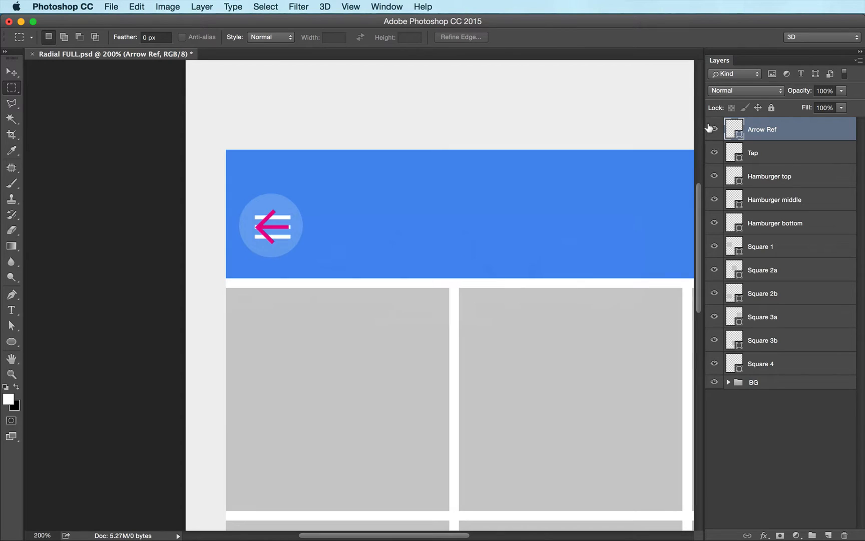
left_click(711, 129)
left_click(711, 129)
left_click(717, 129)
Step: Toggle the Tap, Hamburger top and Hamburger middle layers off and on to identify each part of the icon
left_click(713, 153)
left_click(713, 153)
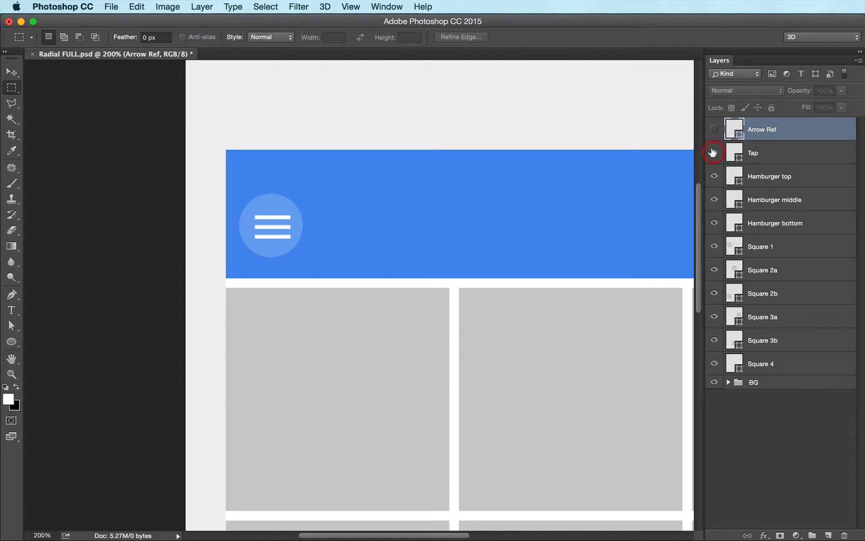
left_click(714, 174)
left_click(714, 173)
left_click(714, 200)
left_click(714, 200)
Step: View the whole artboard at 100% and toggle the Square 1 layer off and on to locate its square
key("super+minus")
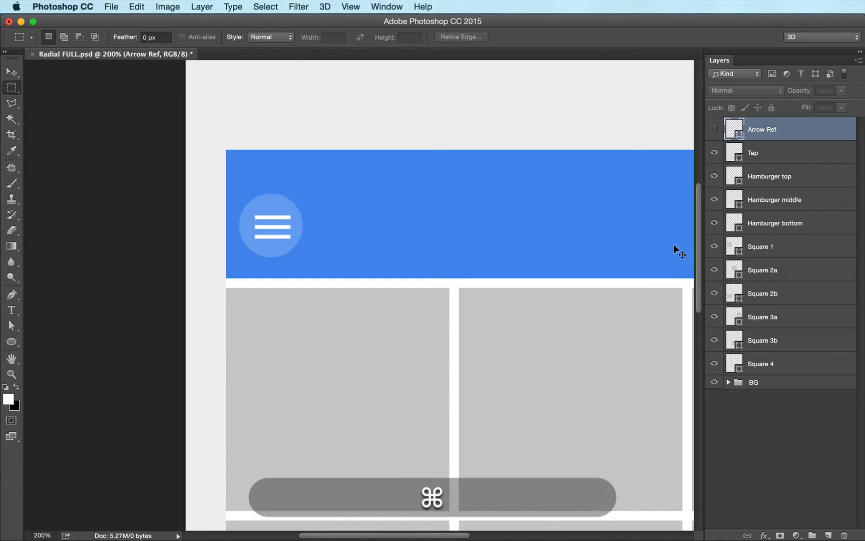
left_click(713, 244)
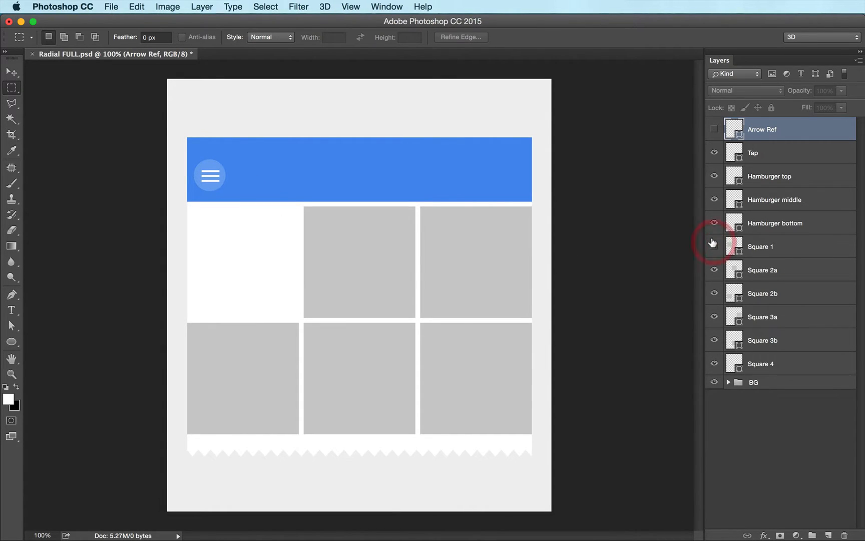
left_click(713, 245)
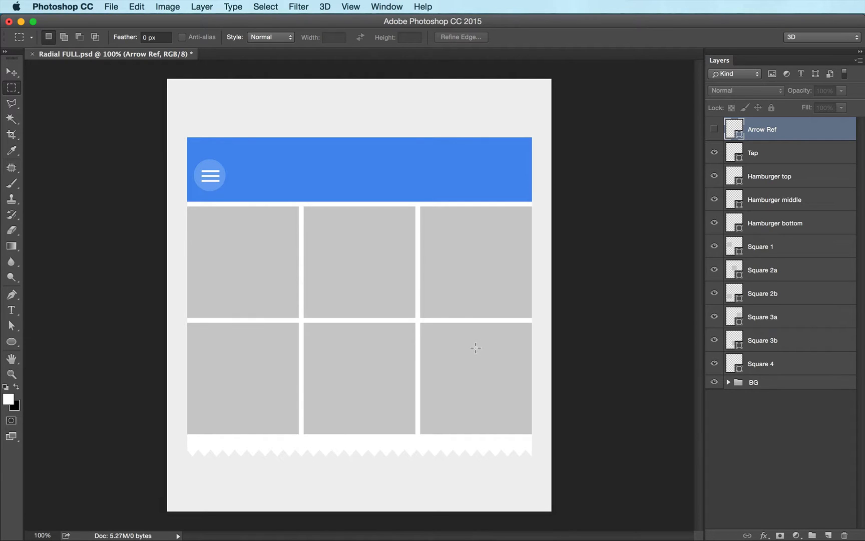
Step: Switch to the reference movie in QuickTime Player, examine the squares' staggered fade around 00:02, and return to Photoshop with no layer selected
key("v")
key("super+Tab")
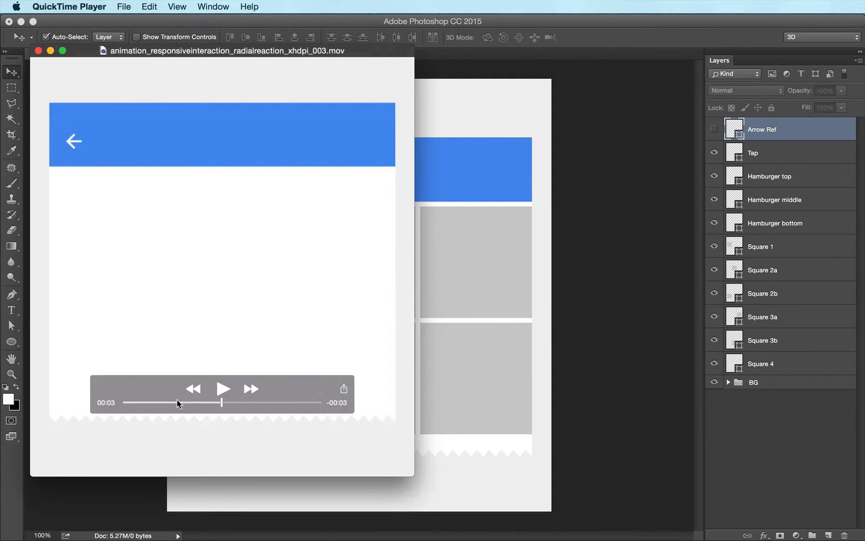
mouse_move(182, 403)
left_mouse_down()
mouse_move(167, 402)
mouse_move(177, 401)
left_mouse_up()
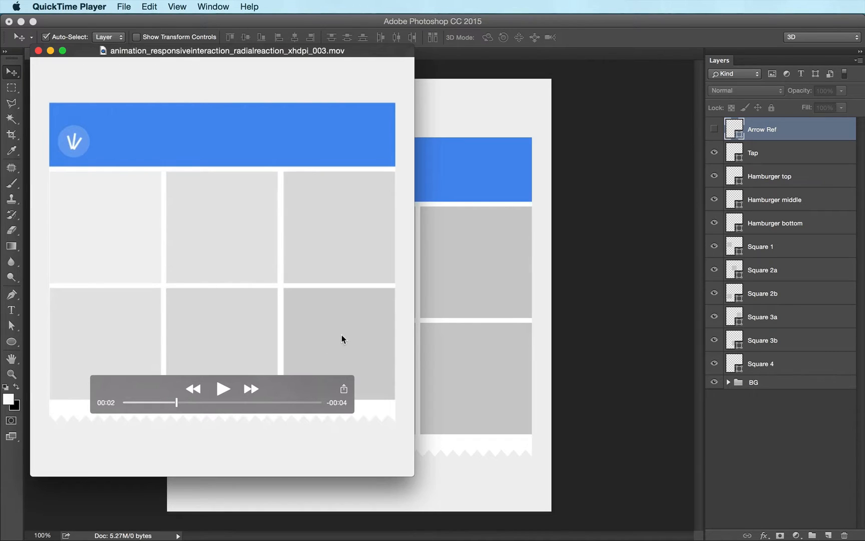
left_click(773, 403)
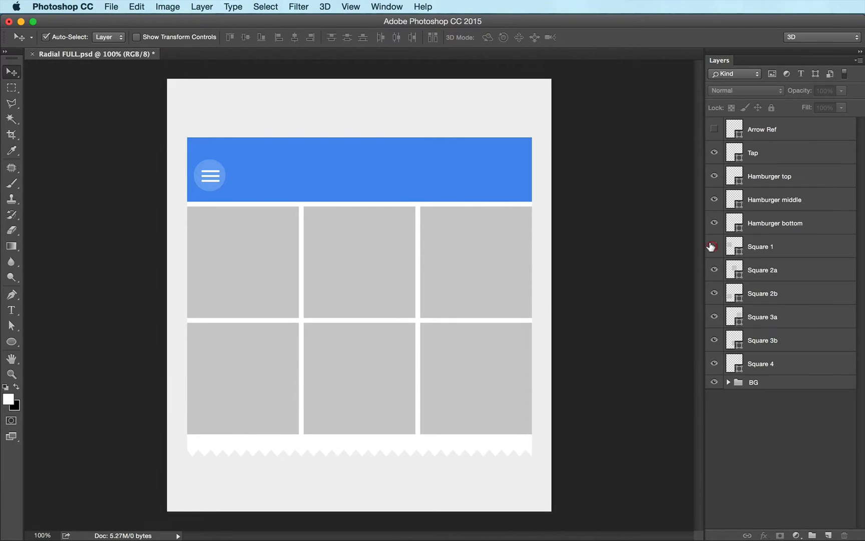
Step: Toggle the Square 1 to Square 4 layers off and on to match each layer to its square
left_click(711, 246)
left_click(711, 247)
left_click_drag(713, 273, 713, 341)
left_click(711, 361)
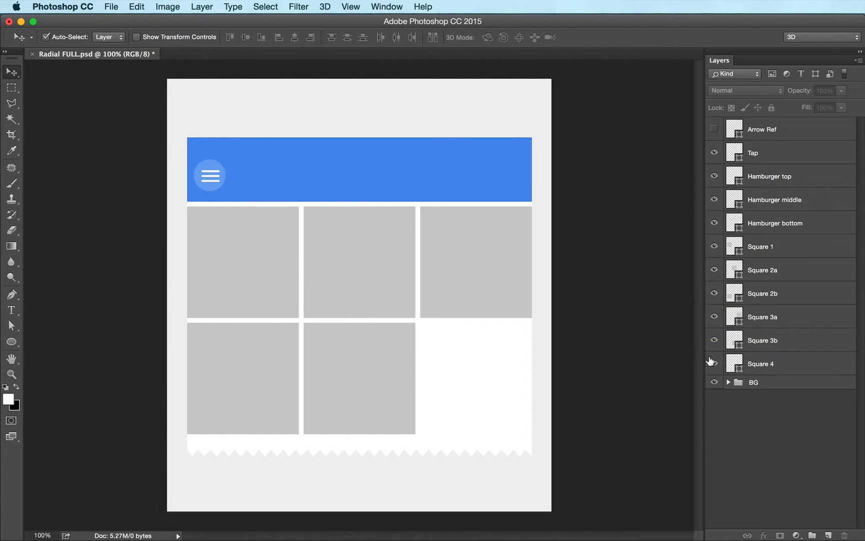
left_click(711, 362)
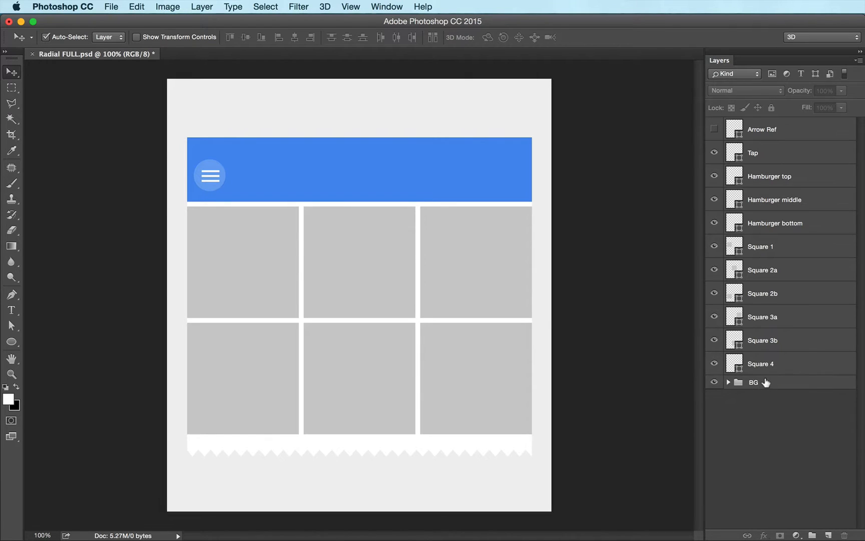
Step: Toggle the BG group off and on and expand it to review its background layers, leaving it visible and collapsed
left_click(745, 382)
left_click(714, 382)
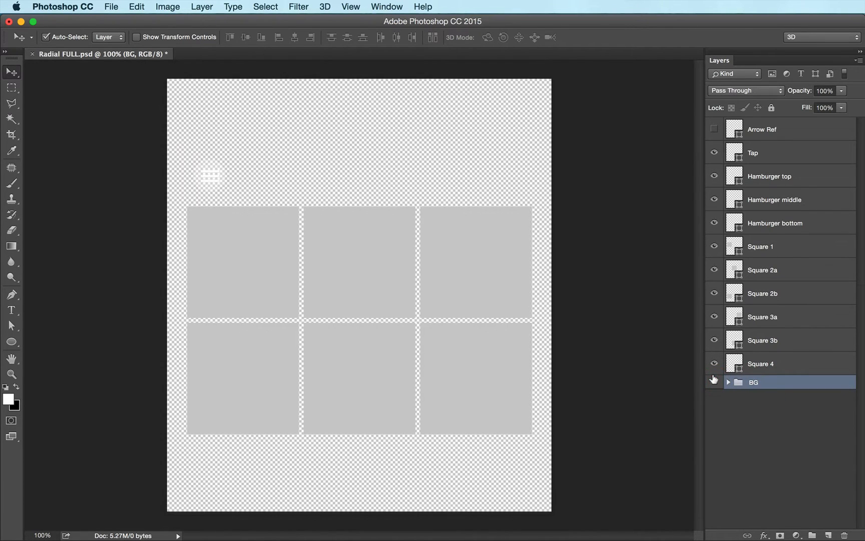
left_click(714, 382)
left_click(727, 382)
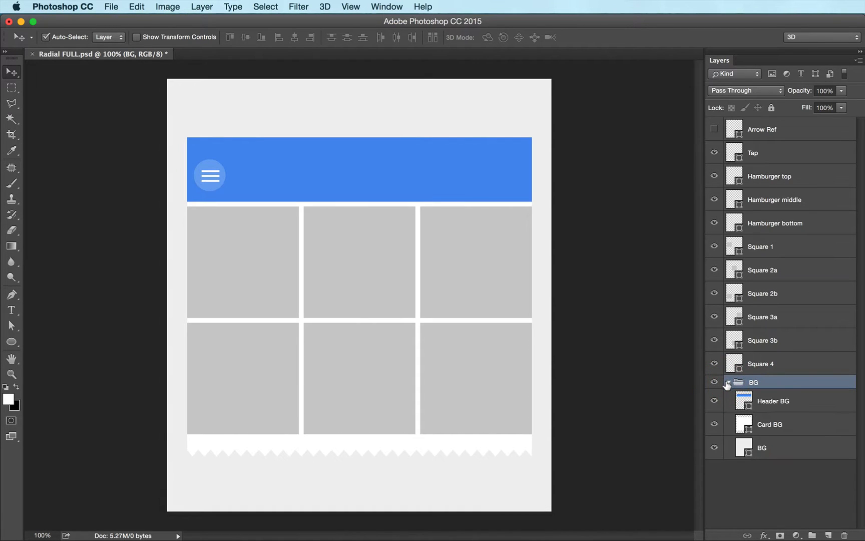
left_click(727, 382)
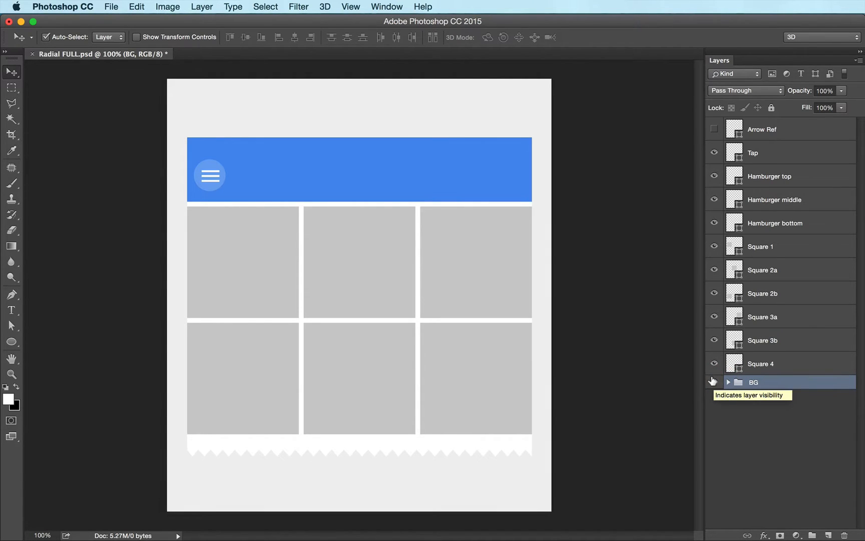
Step: Leave Photoshop and launch After Effects
key("super+Tab")
key("super+Tab")
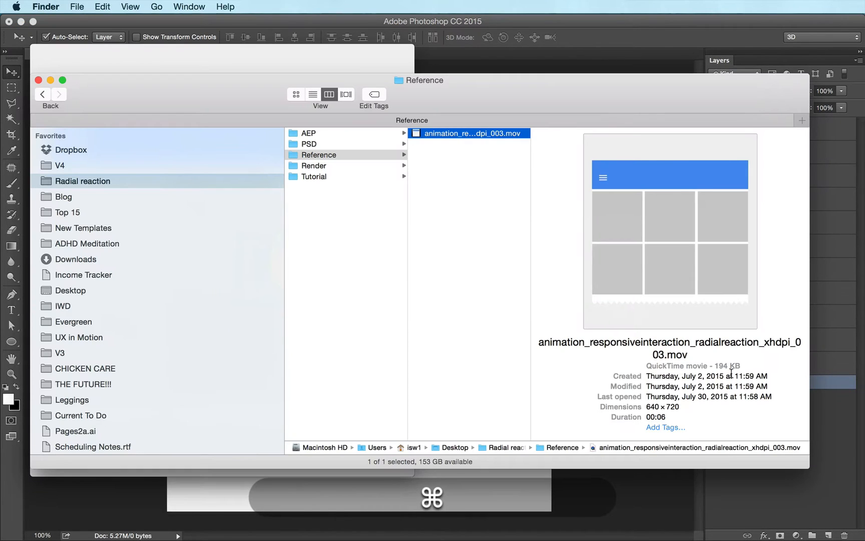
key("super+space")
type("af")
key("Return")
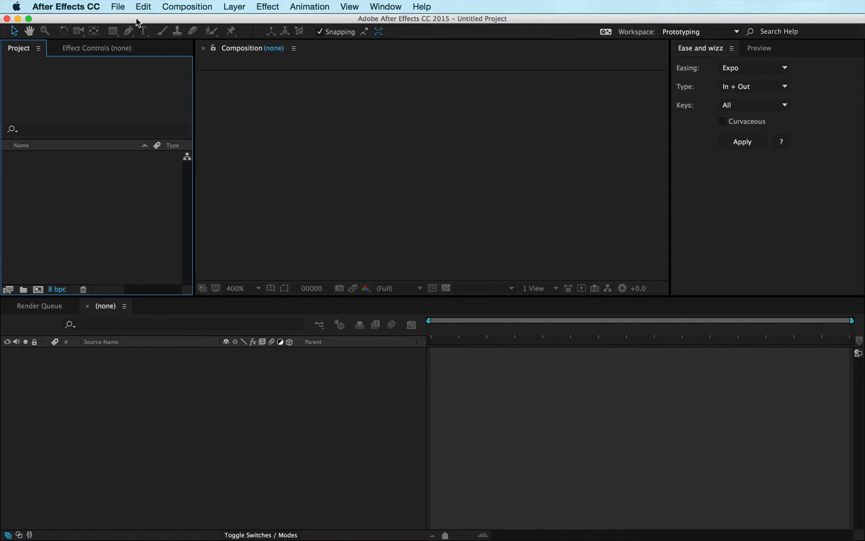
Step: Import Radial FULL.psd from the PSD folder as Composition - Retain Layer Sizes with layer styles merged into footage
left_click(116, 6)
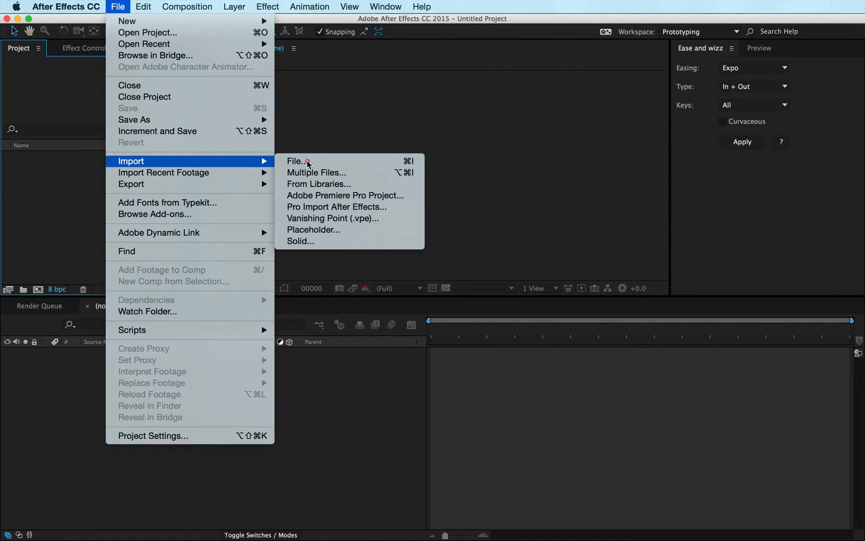
left_click(26, 177)
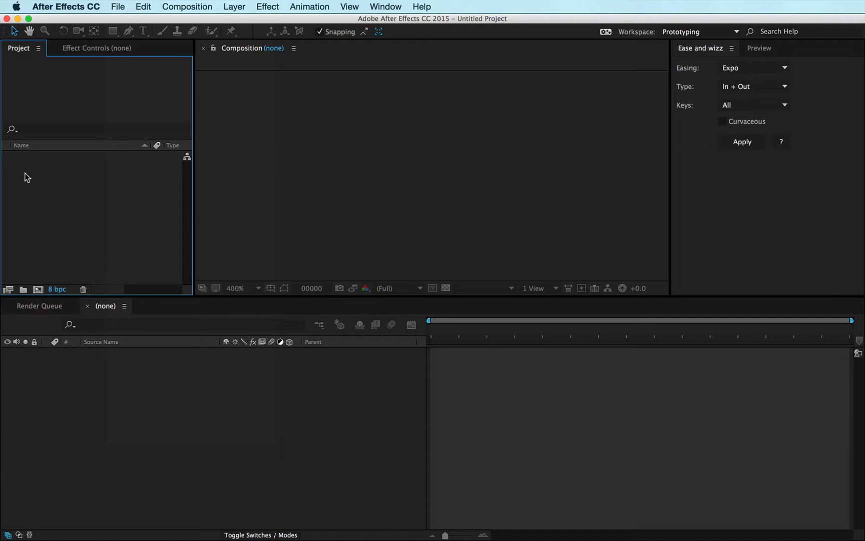
key("super+i")
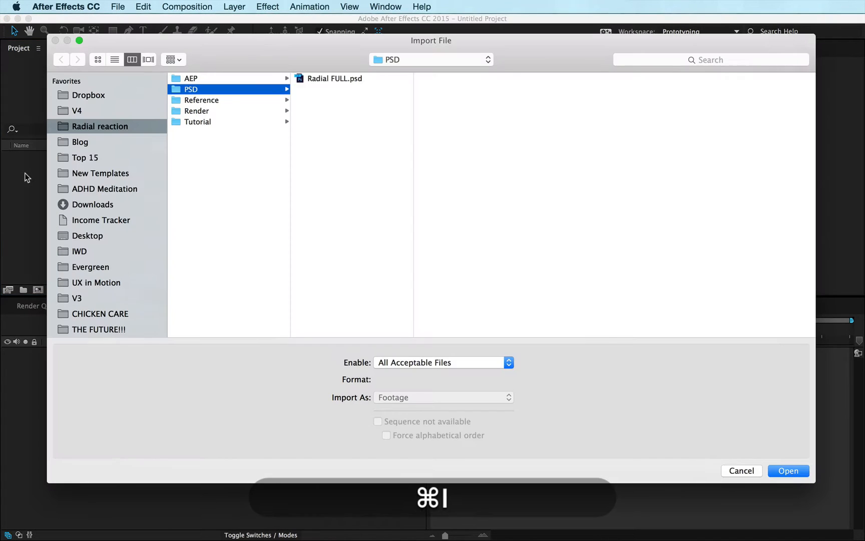
key("super+Right")
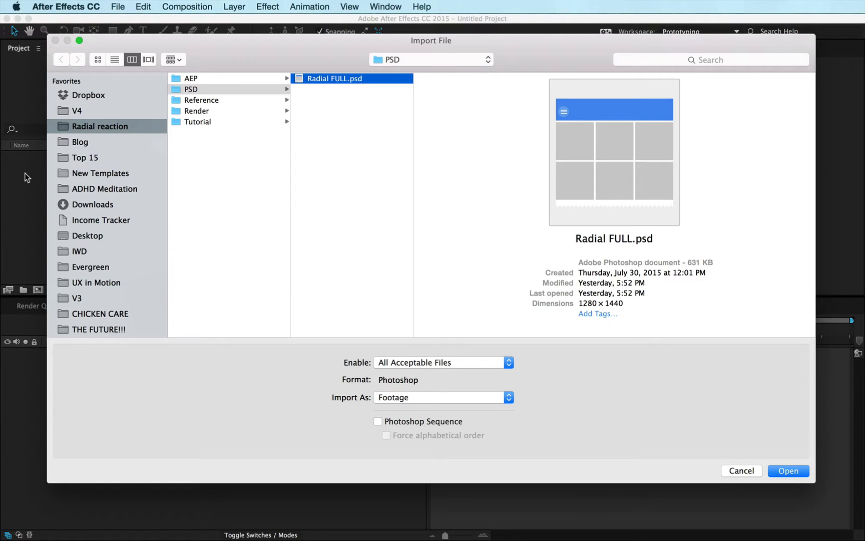
key("Return")
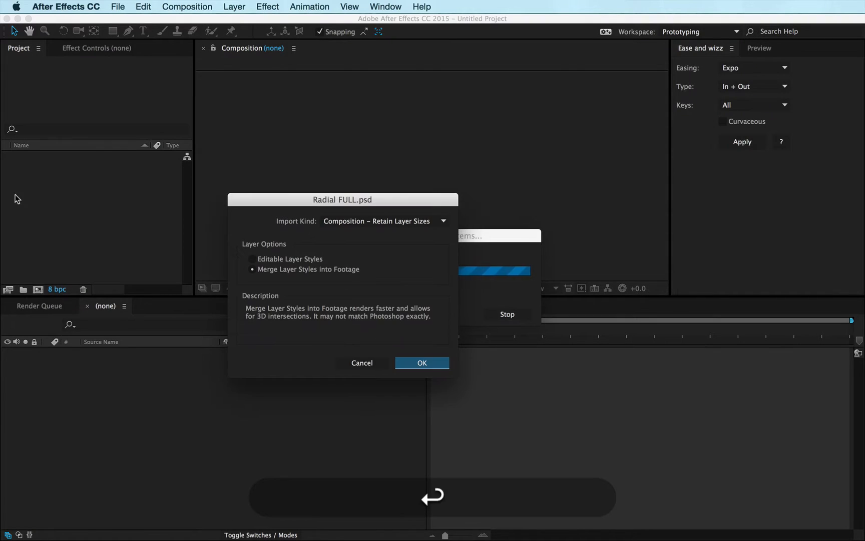
left_click(383, 219)
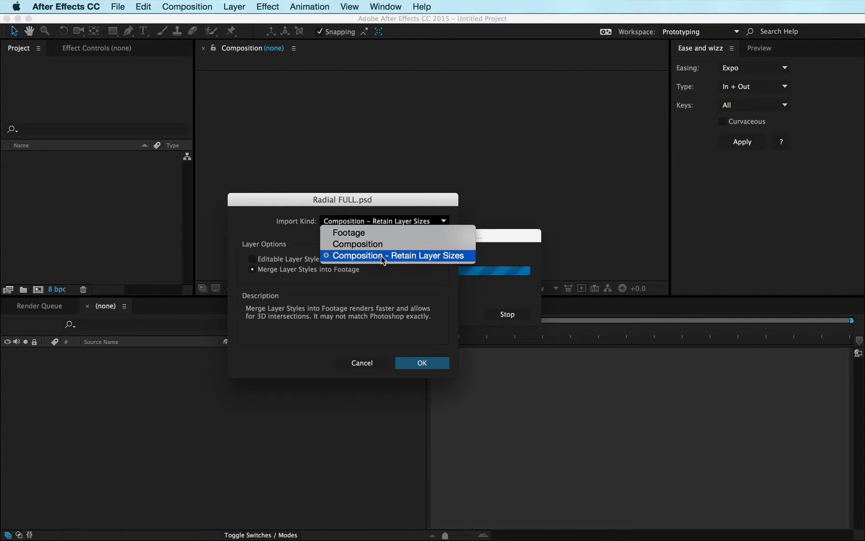
left_click(373, 255)
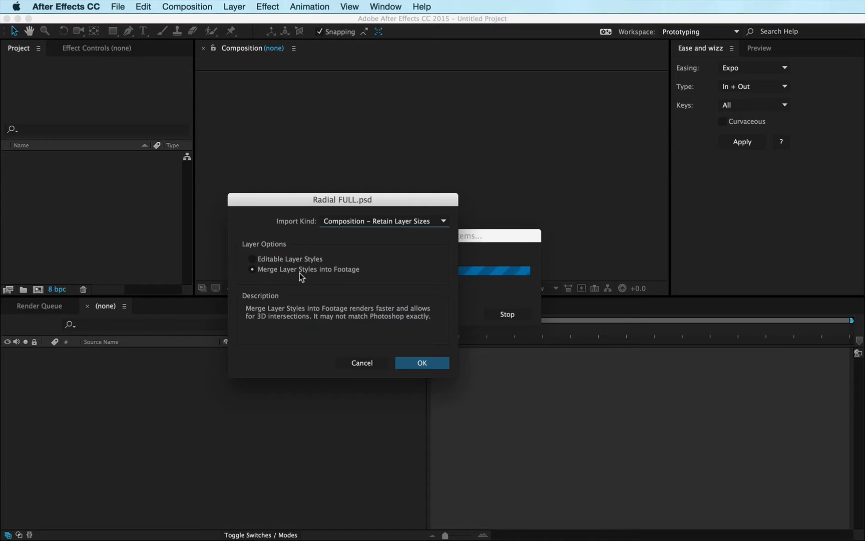
left_click(426, 364)
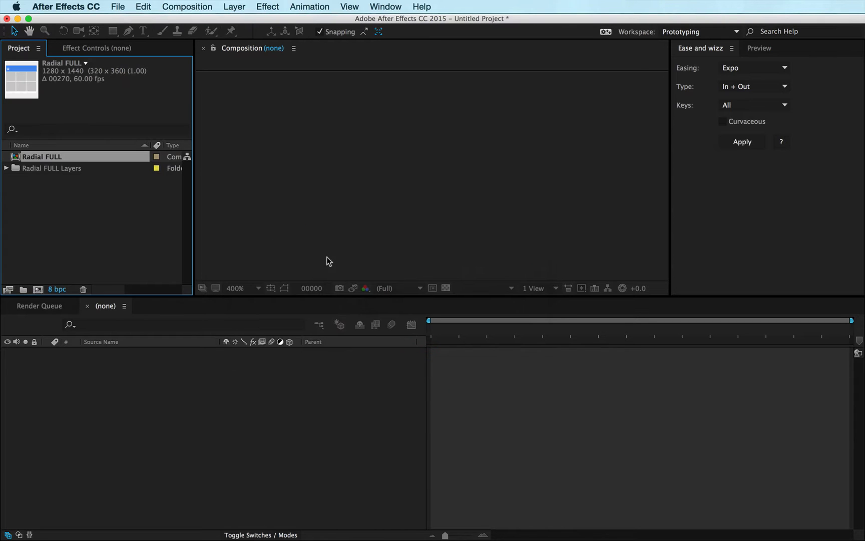
Step: Open the Radial FULL composition, show the whole frame in an enlarged viewer, and lock the BG layer
double_click(15, 158)
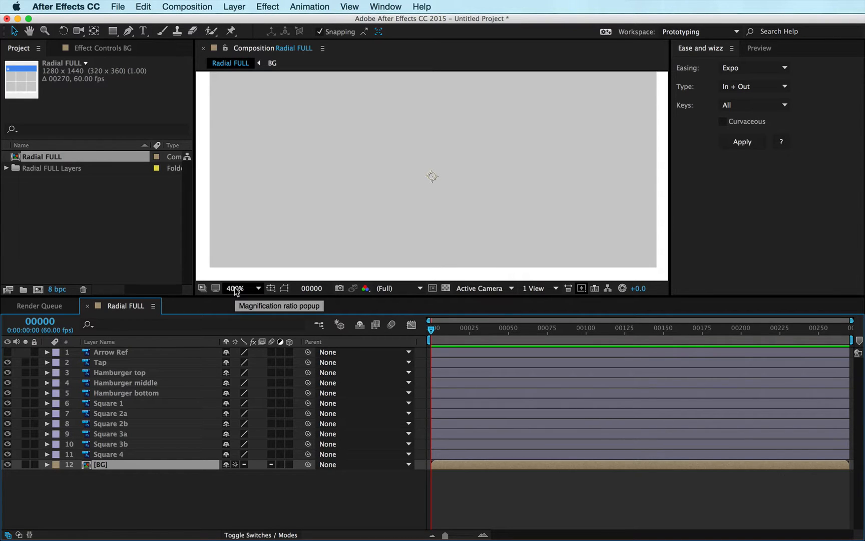
key("shift+slash")
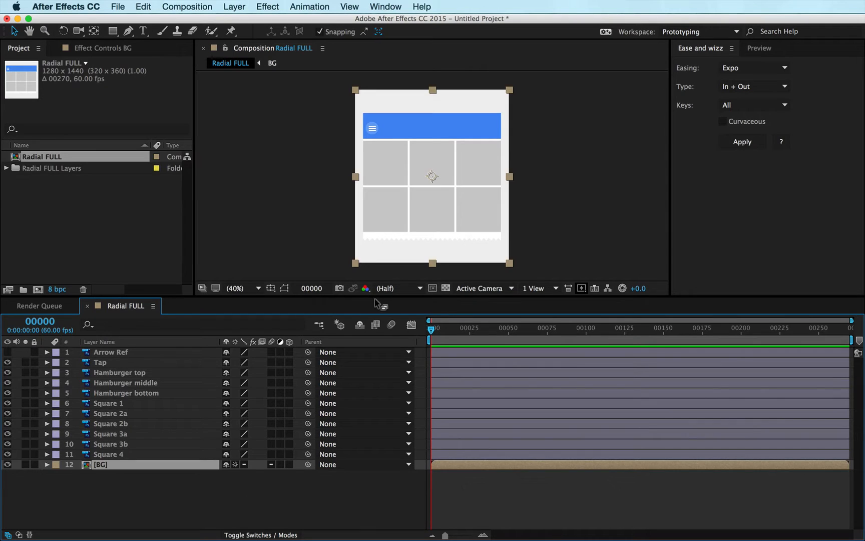
left_click_drag(382, 298, 381, 332)
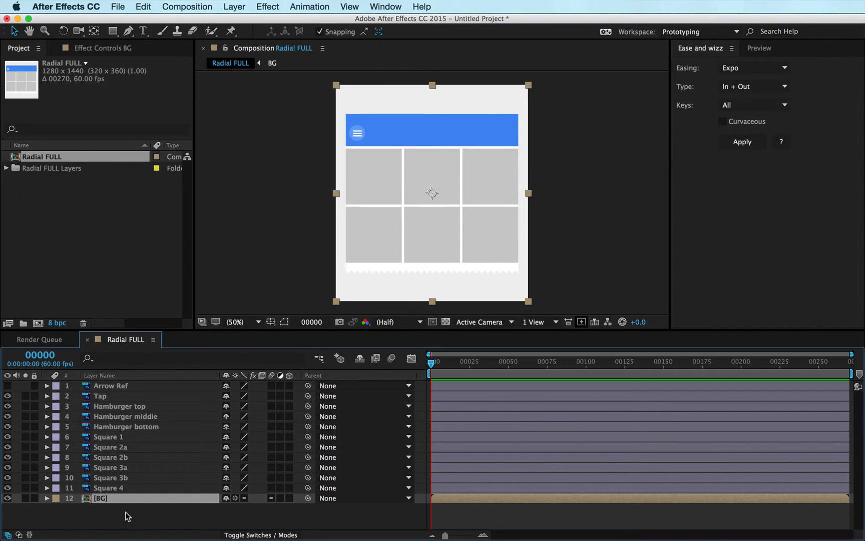
left_click(34, 498)
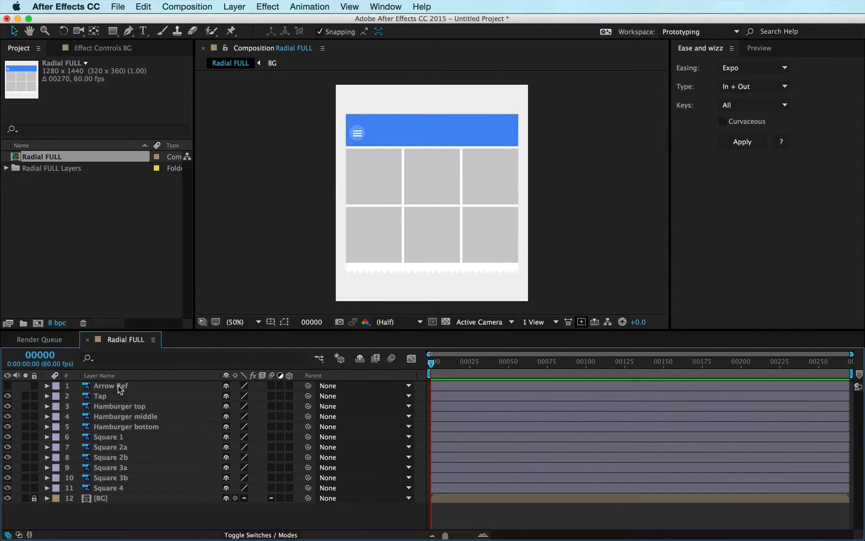
Step: View the hamburger icon in the header at 100% and hide the Tap layer
key("period")
key("space")
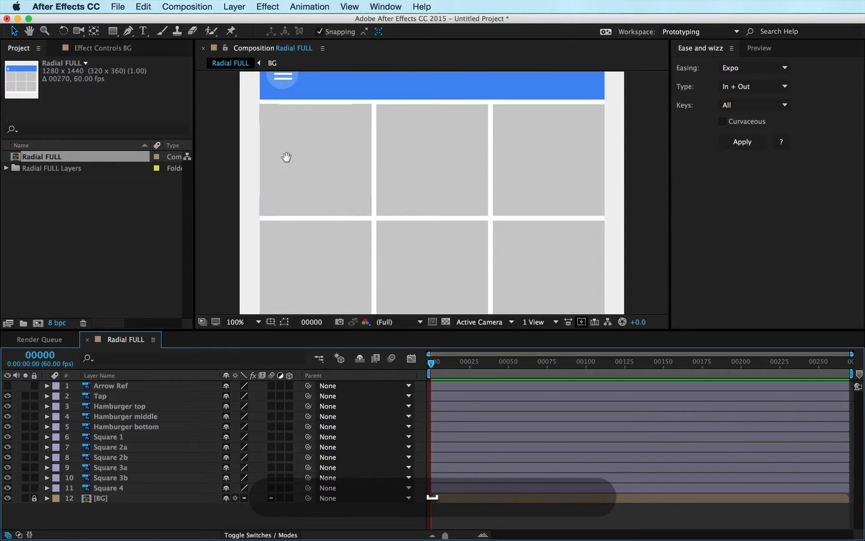
left_click_drag(300, 149, 343, 213)
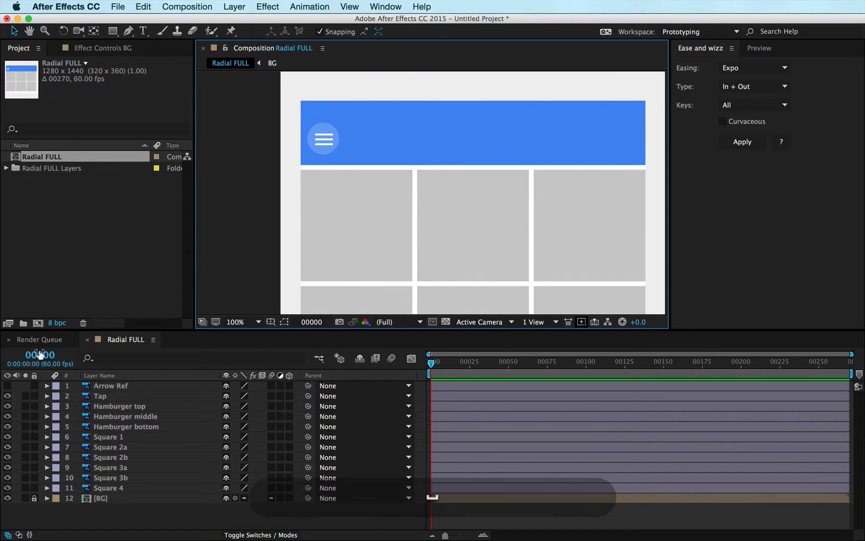
left_click(7, 396)
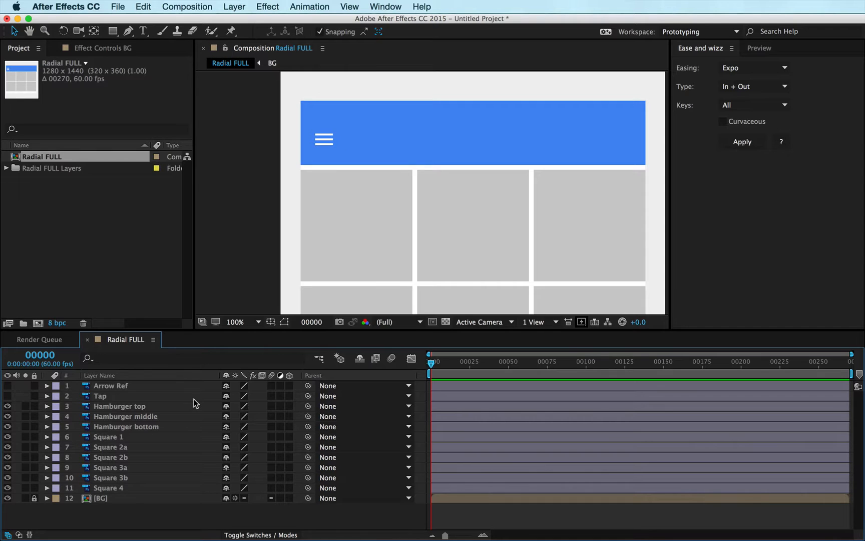
Step: Switch to the reference movie in QuickTime Player and step through the hamburger-to-arrow transition around 00:02 in both directions
key("super+Tab")
key("super+Tab")
key("super+Tab")
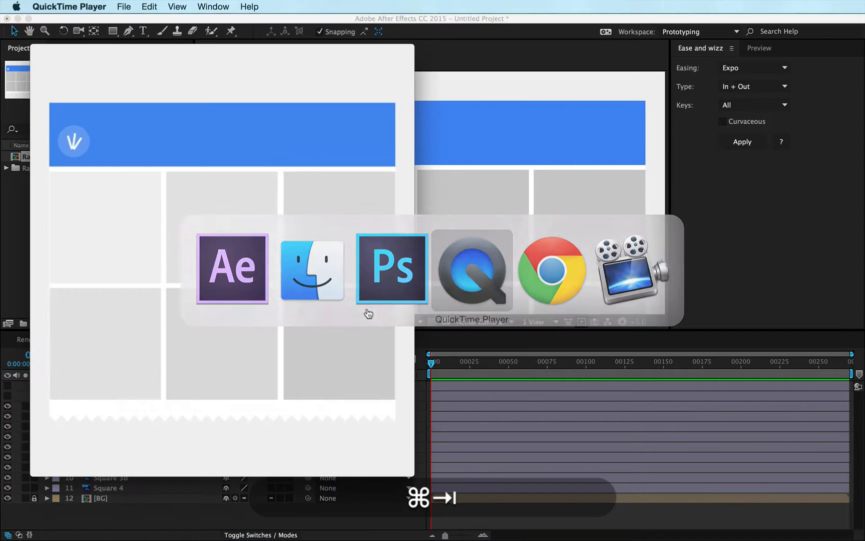
mouse_move(176, 404)
left_mouse_down()
mouse_move(161, 403)
mouse_move(175, 402)
left_mouse_up()
key("Right")
key("Right")
key("Right")
key("Right")
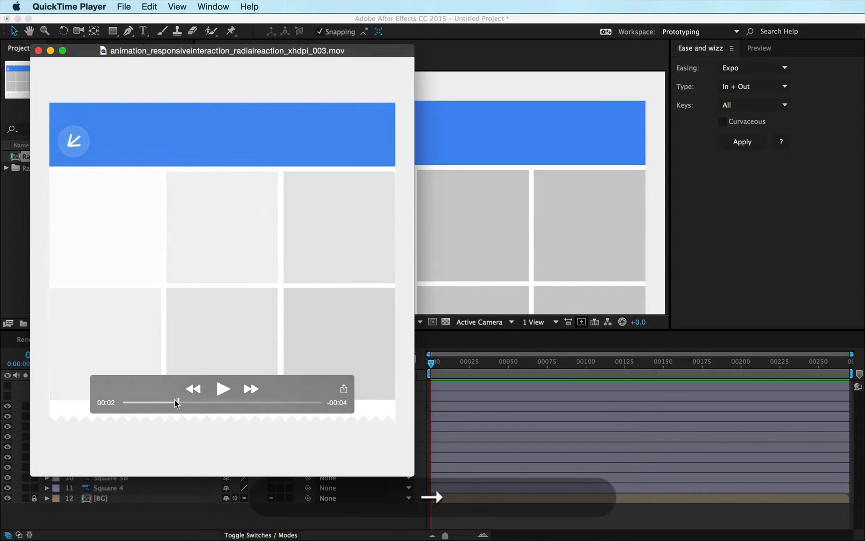
key("Left")
key("Left")
key("Left")
key("Left")
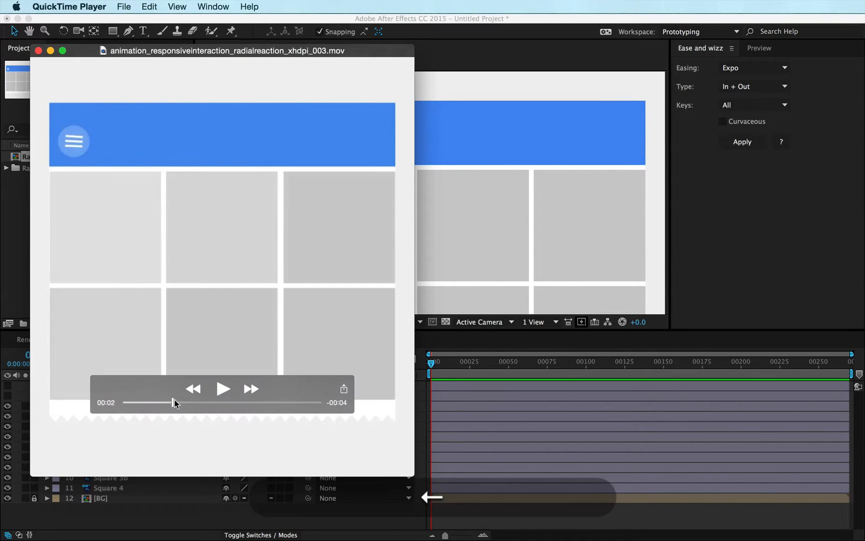
Step: Examine frame by frame how the three hamburger bars rotate together and change shape, and return to After Effects
key("Right")
key("Right")
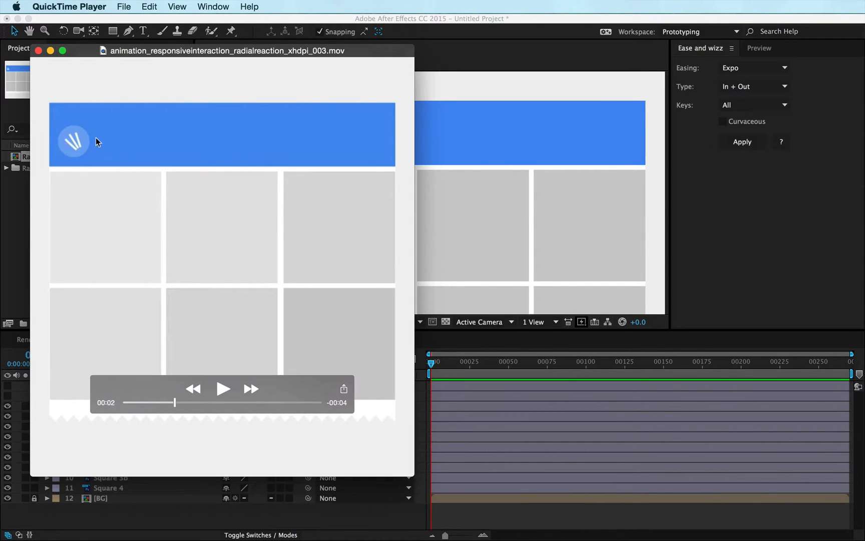
key("Right")
key("Right")
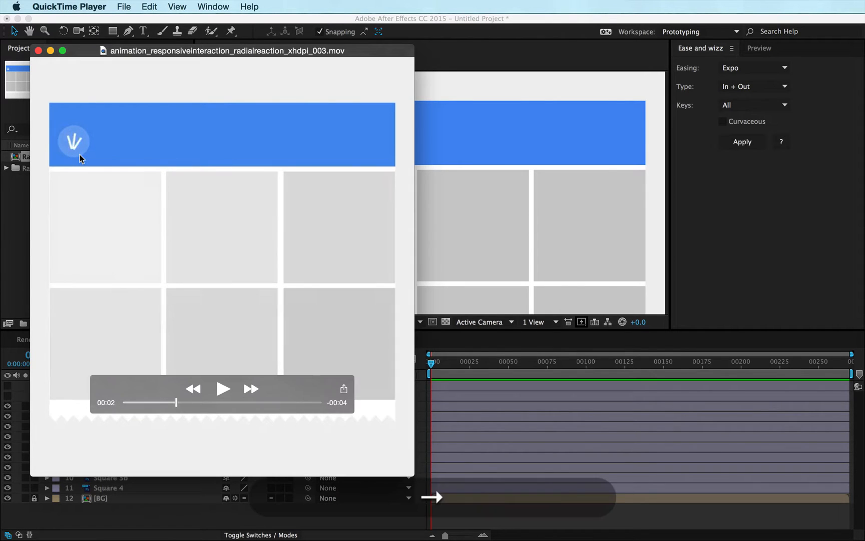
key("Left")
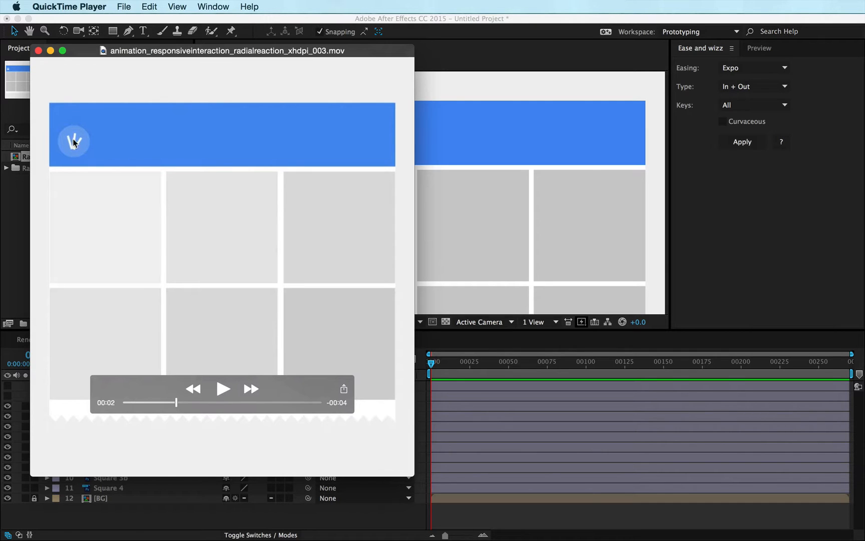
key("Right")
key("Left")
key("Left")
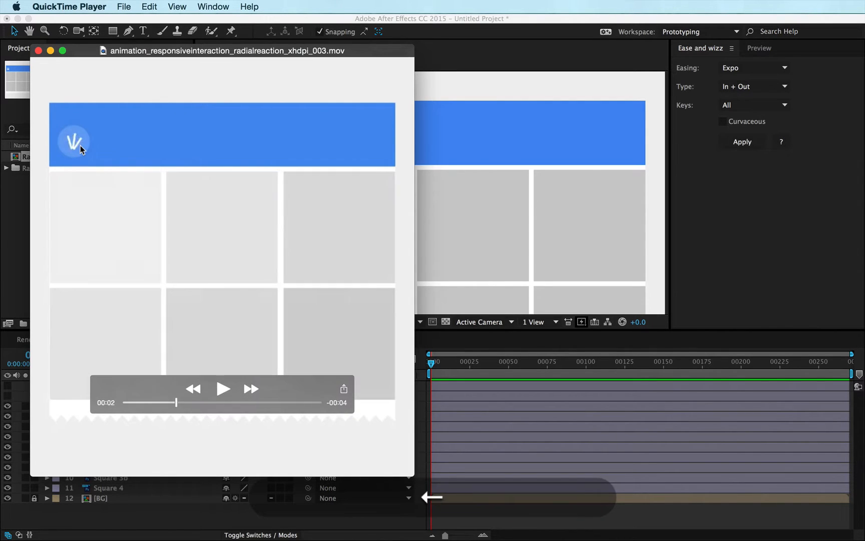
key("Left")
key("Right")
key("Right")
key("super+Tab")
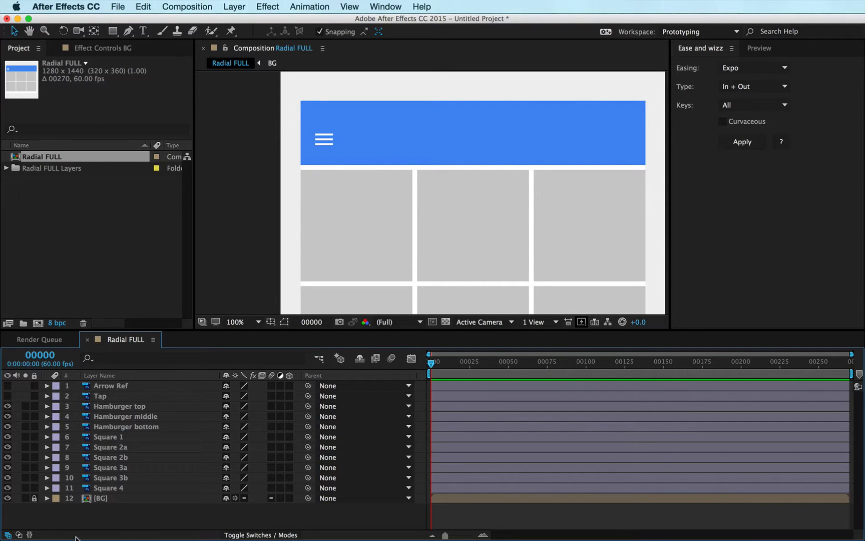
Step: Add a null object to the Radial FULL composition
left_click(27, 511, "ctrl")
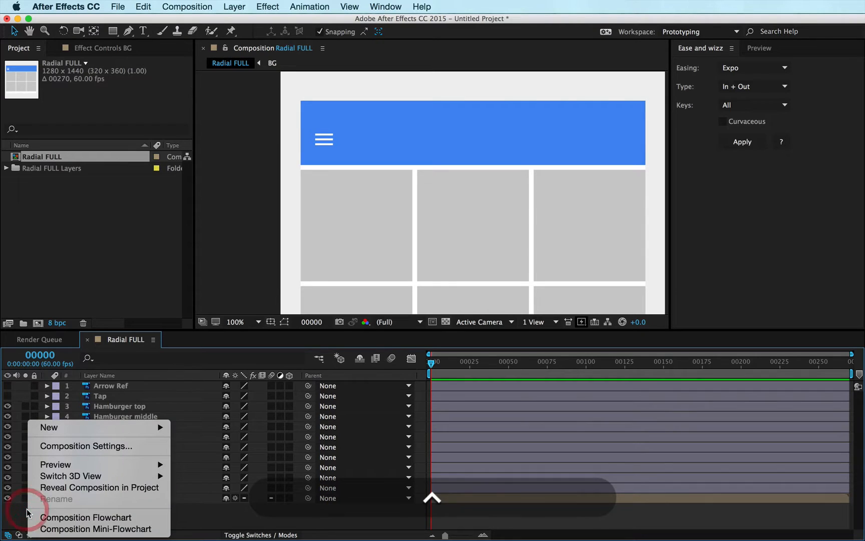
mouse_move(76, 424)
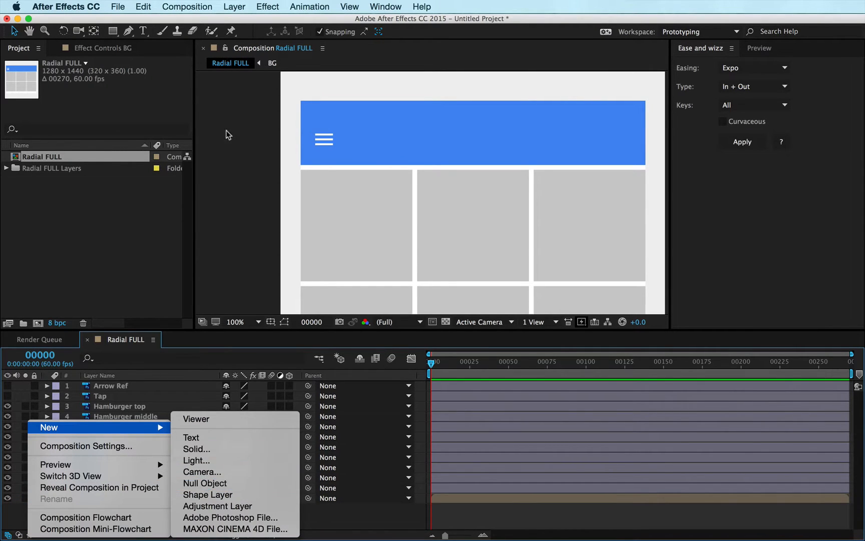
key("Escape")
left_click(234, 6)
mouse_move(246, 22)
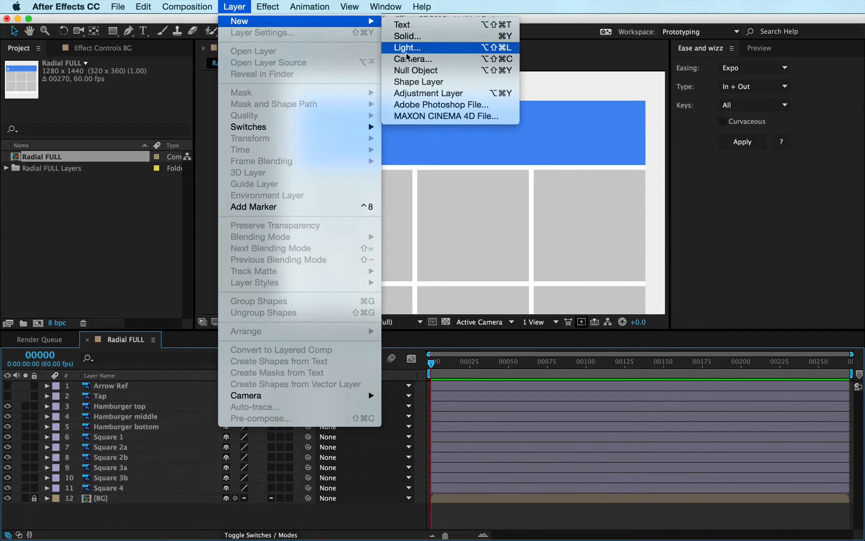
key("Escape")
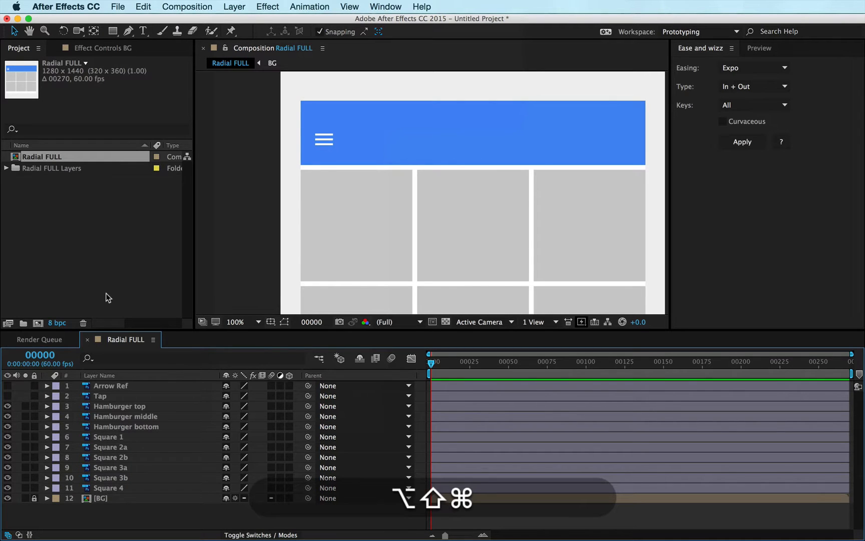
key("alt+shift+super+y")
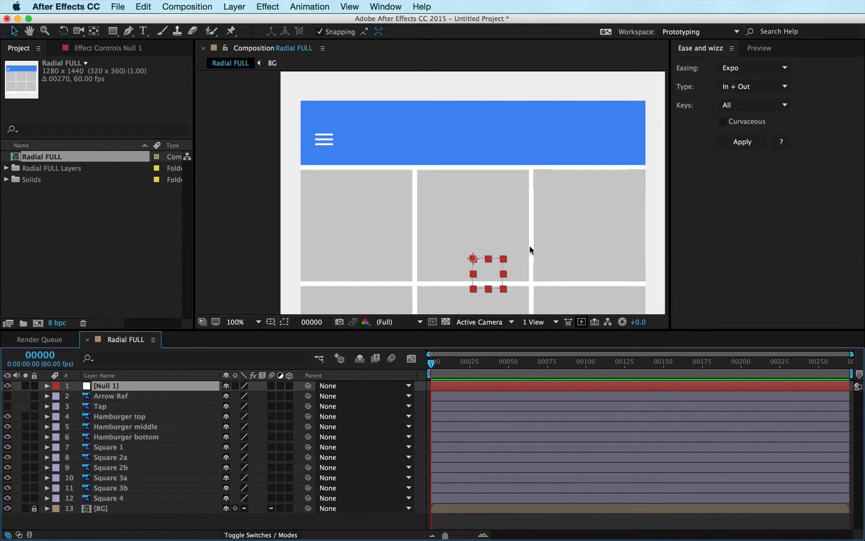
Step: Try parenting the three hamburger layers to the centred null and rotating it, and undo both changes
key("shift+slash")
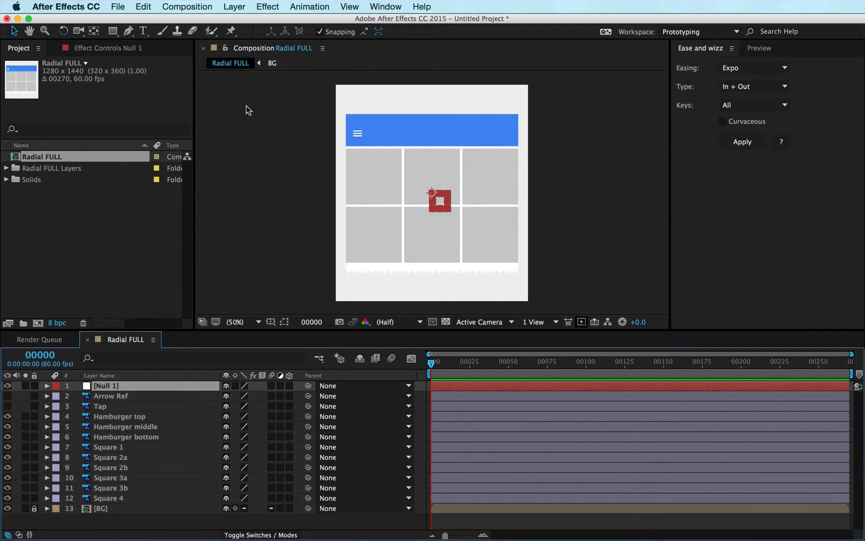
left_click(123, 416)
left_click(126, 437, "shift")
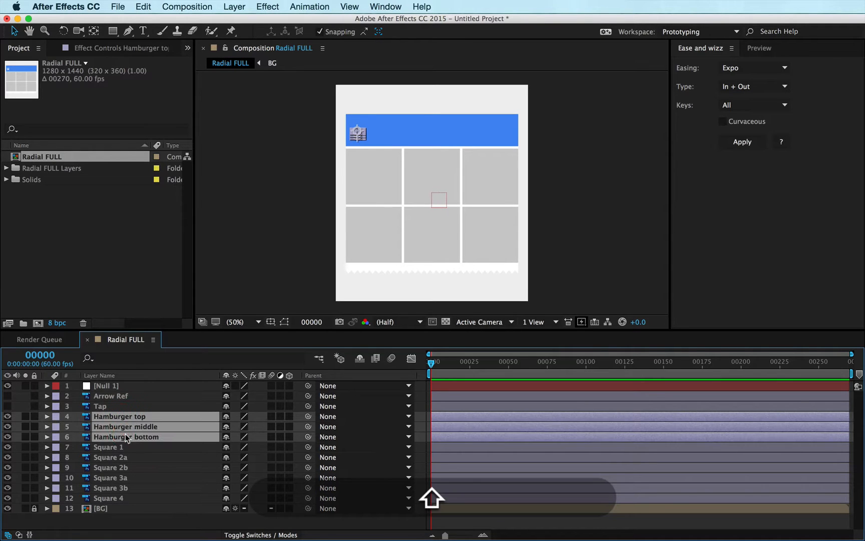
left_click_drag(308, 413, 115, 386)
left_click(113, 386)
key("r")
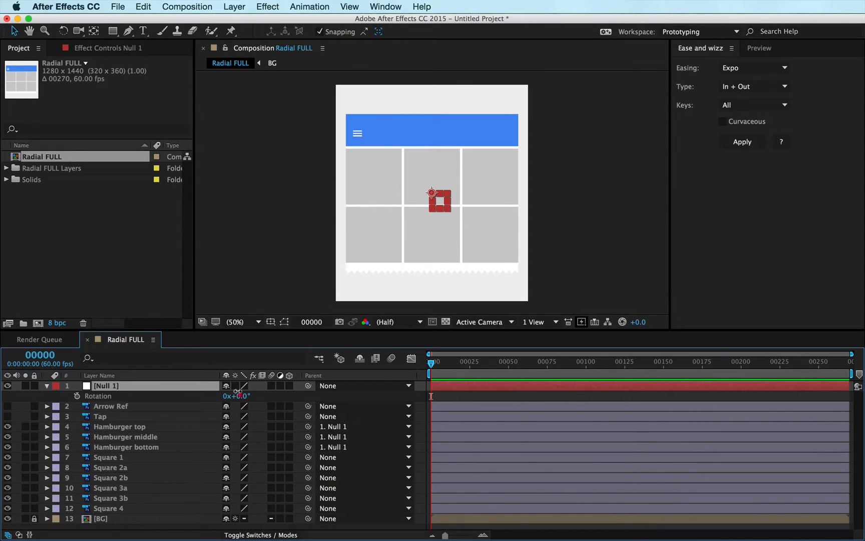
mouse_move(231, 396)
left_mouse_down()
mouse_move(201, 395)
mouse_move(220, 395)
left_mouse_up()
key("super+z")
key("super+z")
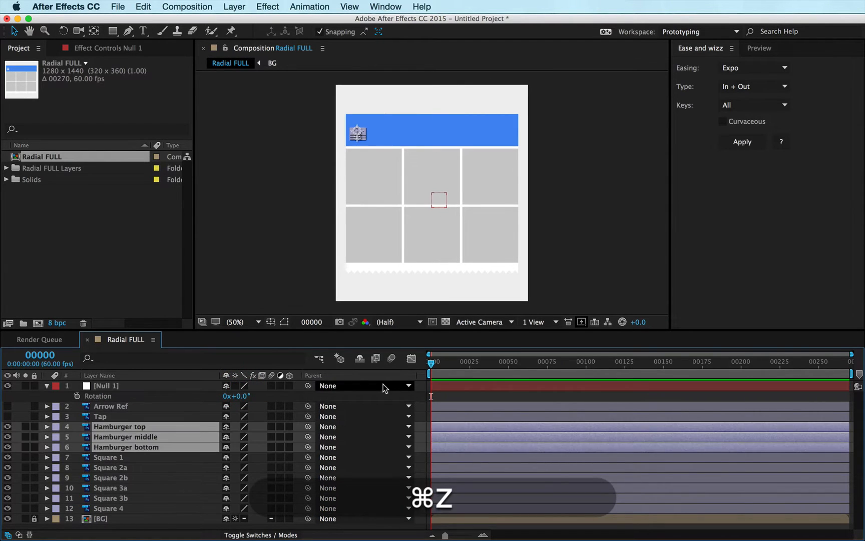
Step: Copy the Position property of the Hamburger middle layer
key("slash")
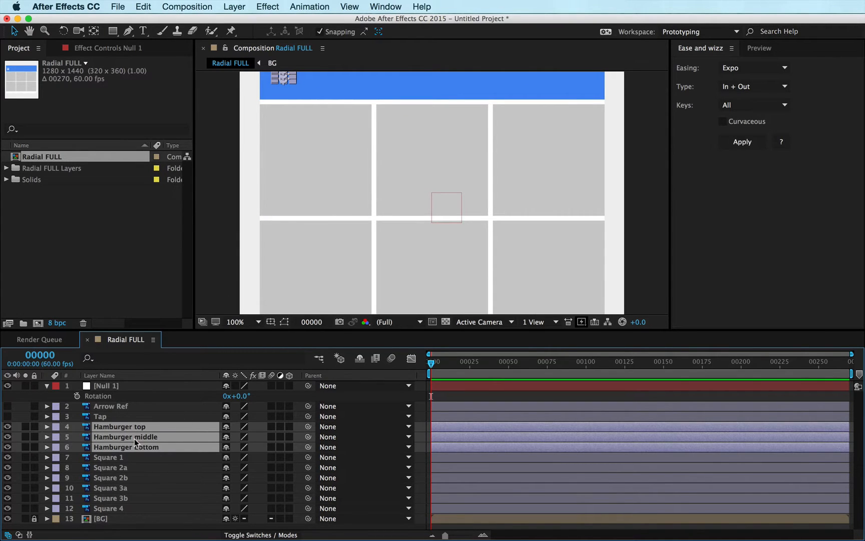
left_click(154, 416)
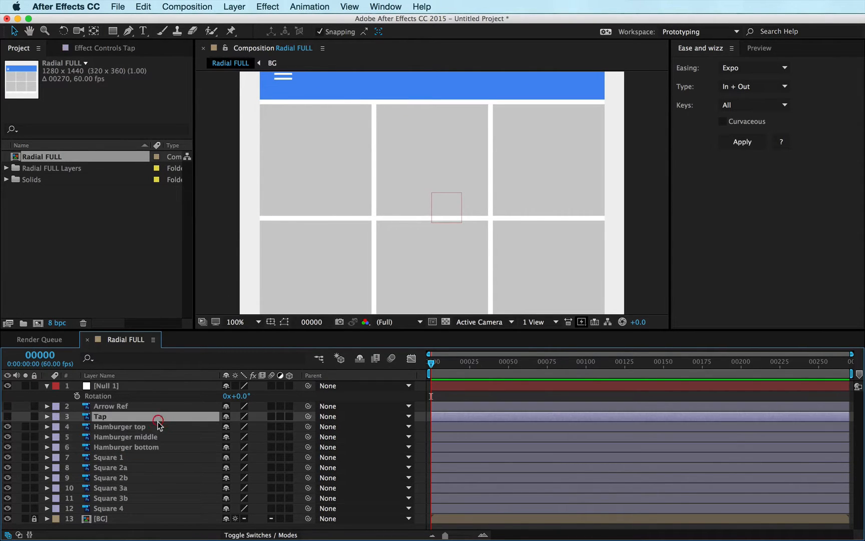
left_click(148, 439)
key("space")
left_click_drag(294, 203, 330, 300)
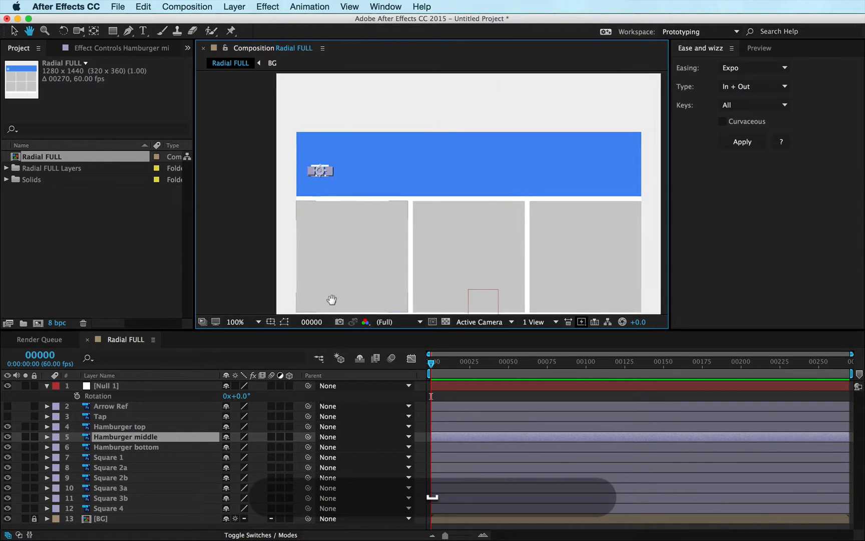
scroll(296, 193, "up", 3)
left_click_drag(295, 177, 560, 207)
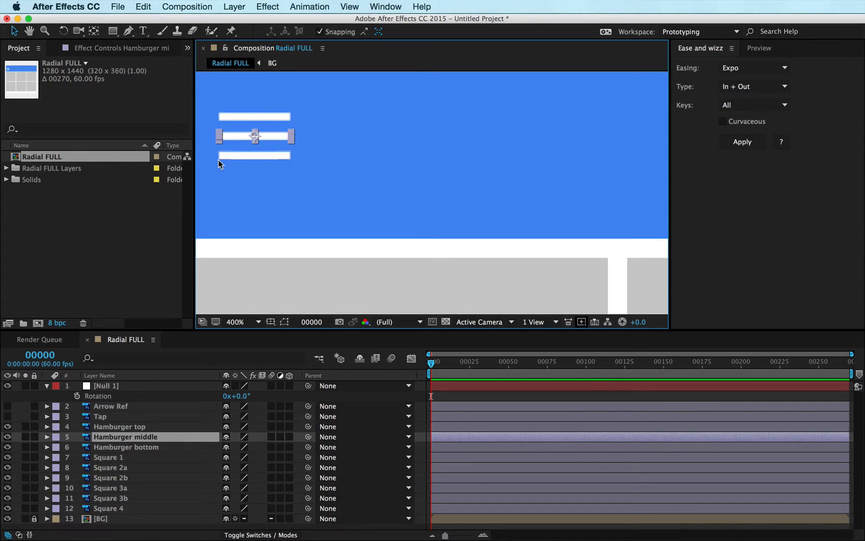
key("comma")
key("comma")
key("space")
left_click_drag(348, 169, 264, 128)
key("p")
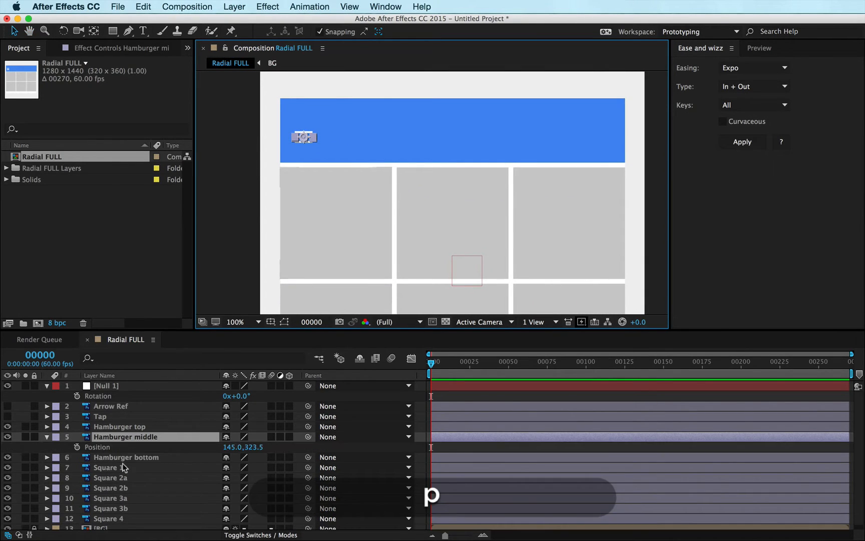
left_click(95, 448)
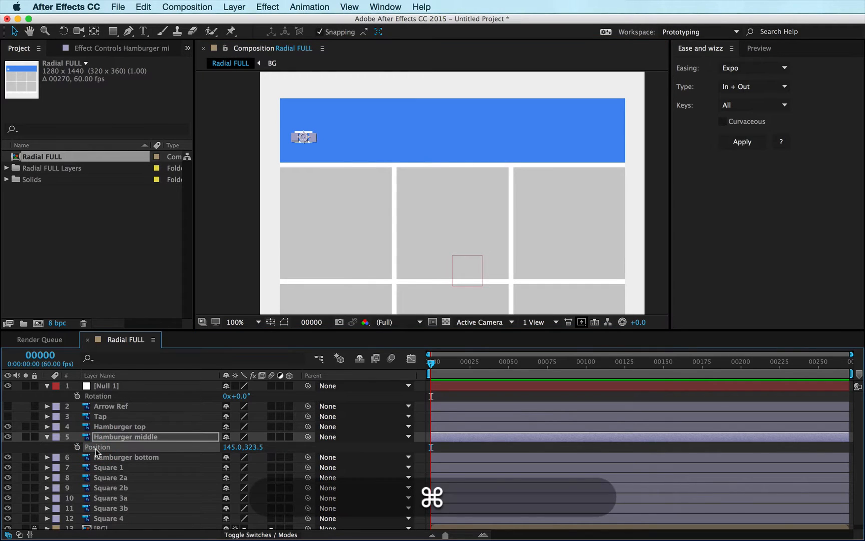
key("super+c")
key("super+c")
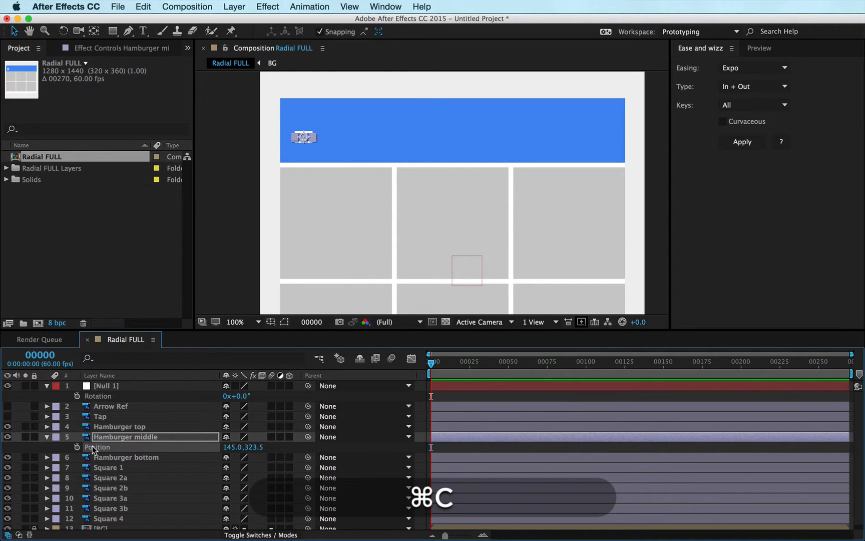
Step: Paste the copied position onto Null 1 so its anchor sits at 145.0, 323.5 on the icon's middle bar
left_click(111, 385)
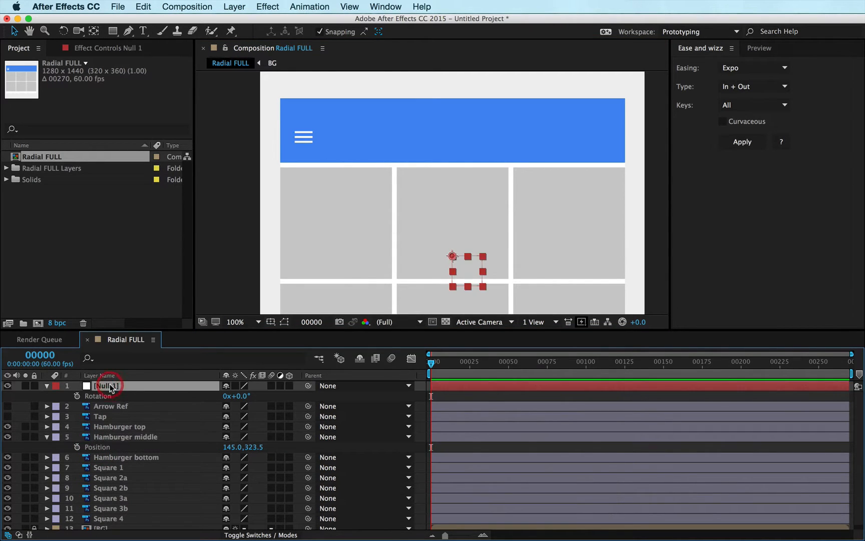
key("p")
left_click(95, 395)
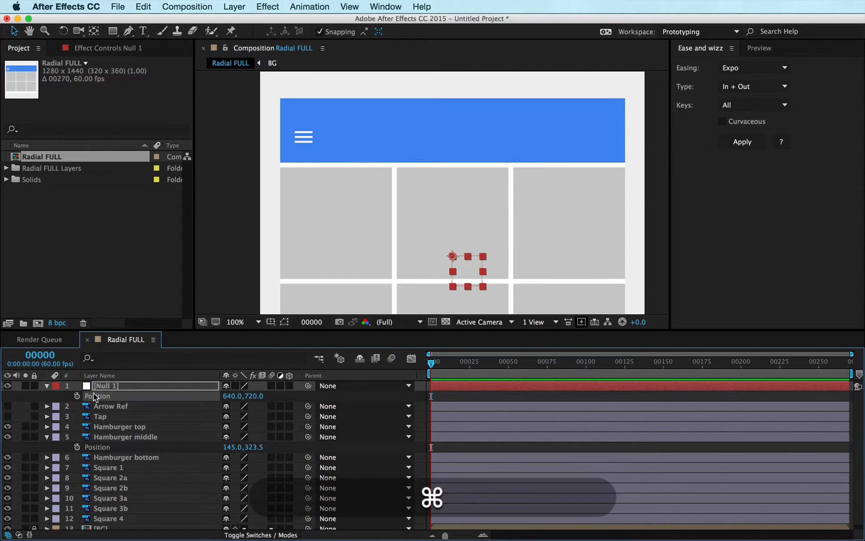
key("super+v")
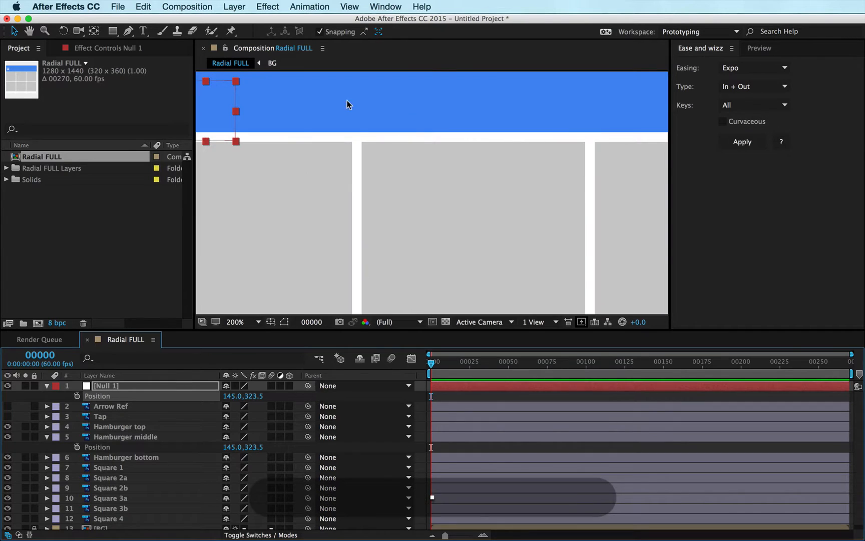
scroll(381, 175, "up", 5)
scroll(380, 175, "left", 5)
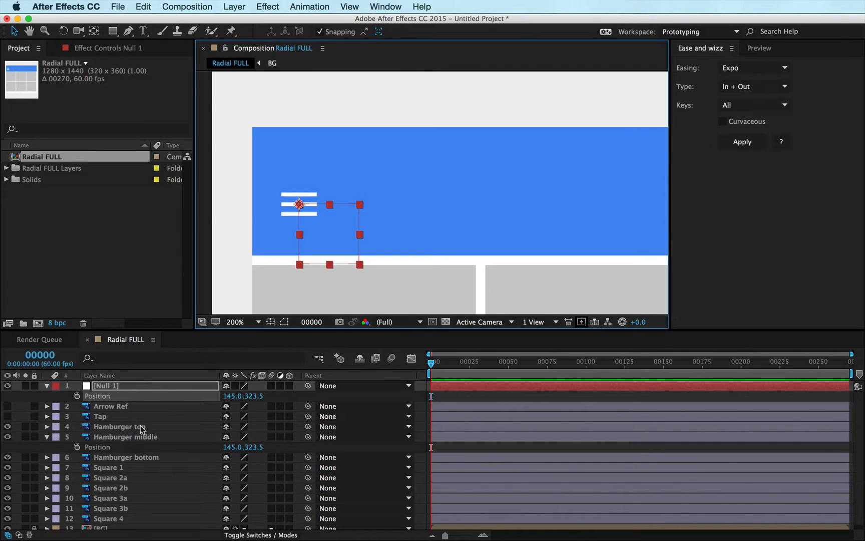
Step: Parent the Hamburger top, Hamburger middle and Hamburger bottom layers to Null 1
left_click(131, 430)
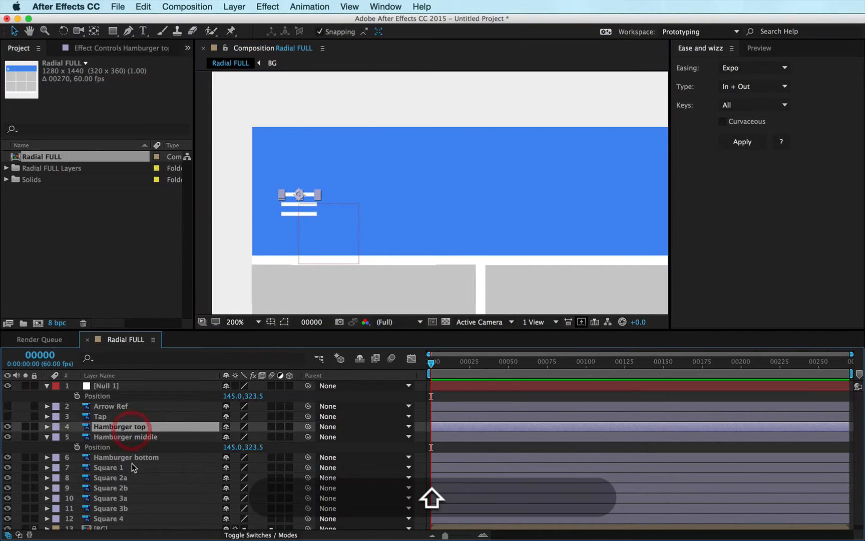
left_click(130, 456, "shift")
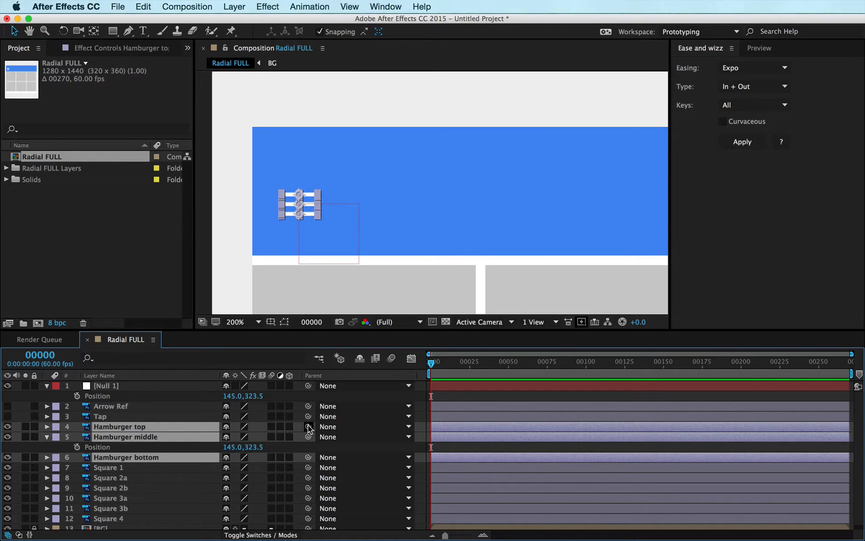
left_click_drag(309, 428, 110, 387)
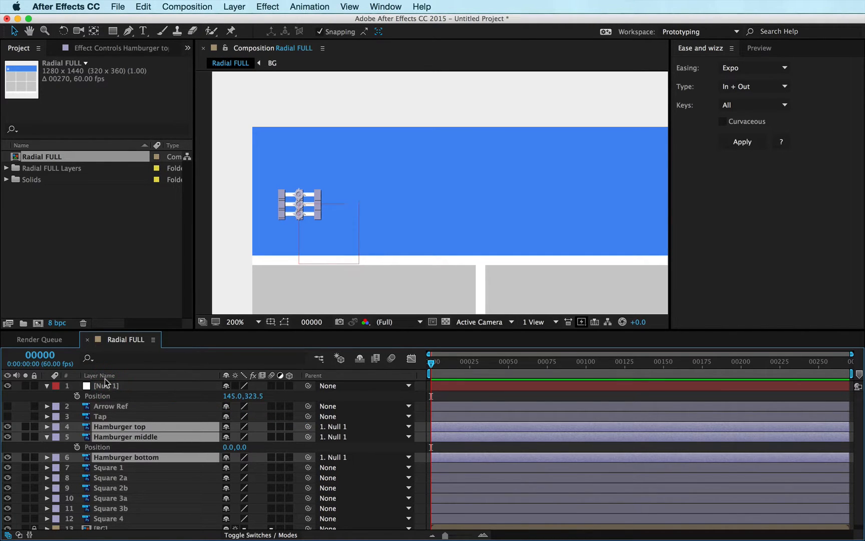
Step: Test the parenting by rotating Null 1 to about 51°, and undo the rotation
left_click(106, 383)
key("r")
left_click_drag(242, 396, 270, 381)
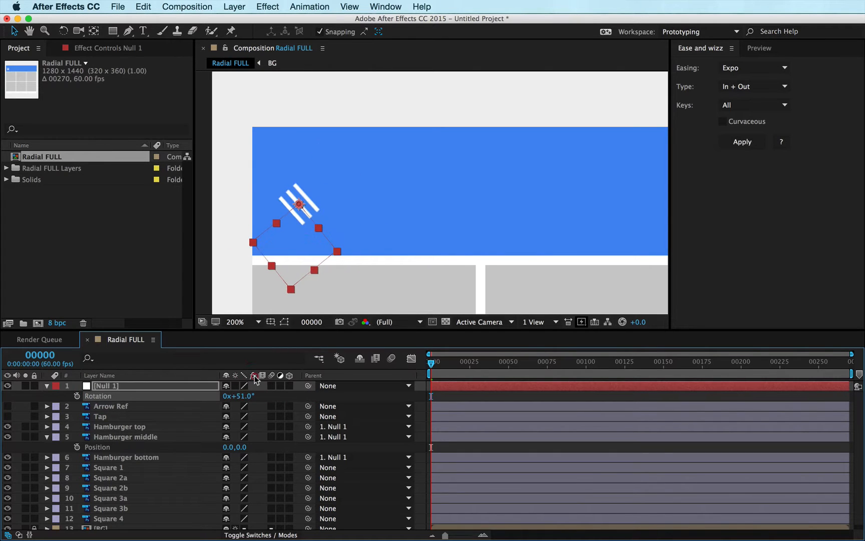
key("super+z")
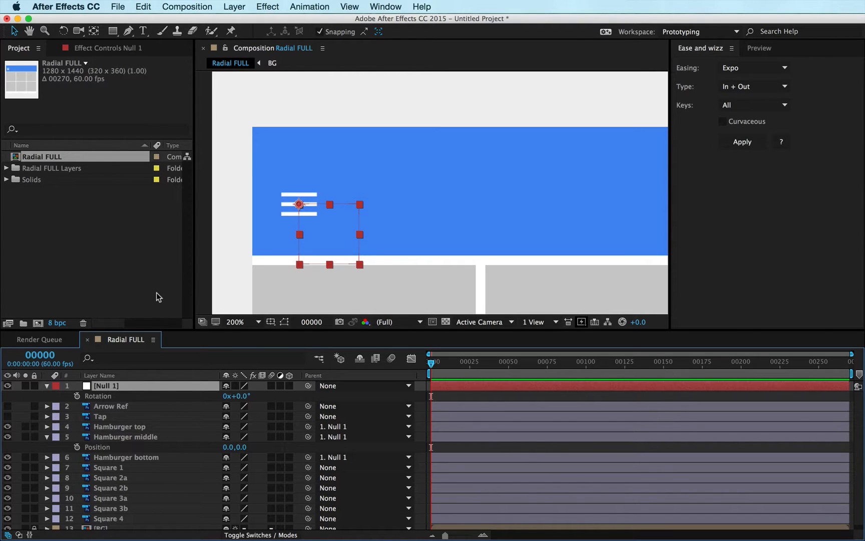
Step: Check the frame rate in the composition settings, and toggle the current time display to timecode and back to frames
key("super+k")
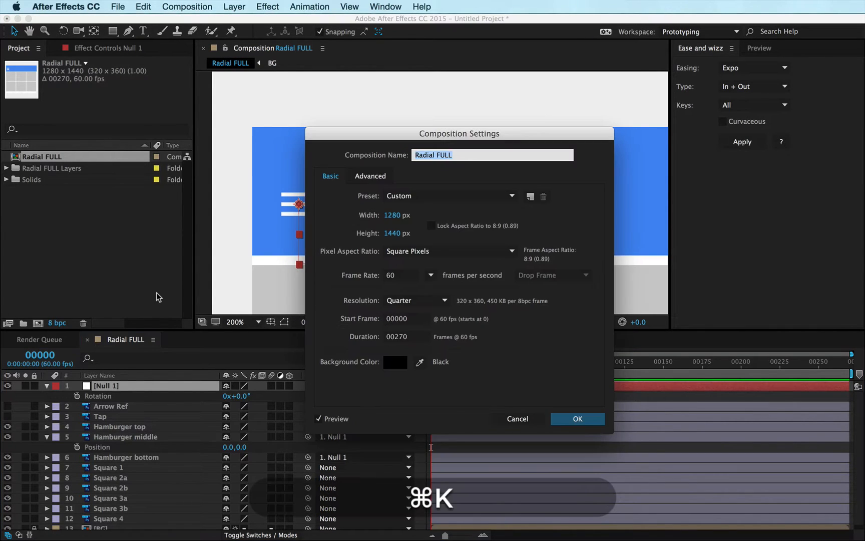
left_click(572, 418)
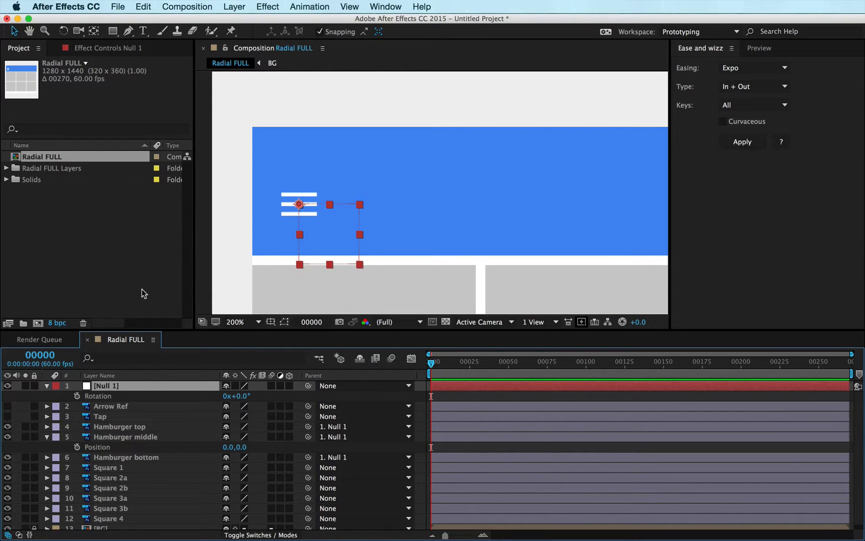
left_click(55, 357, "super")
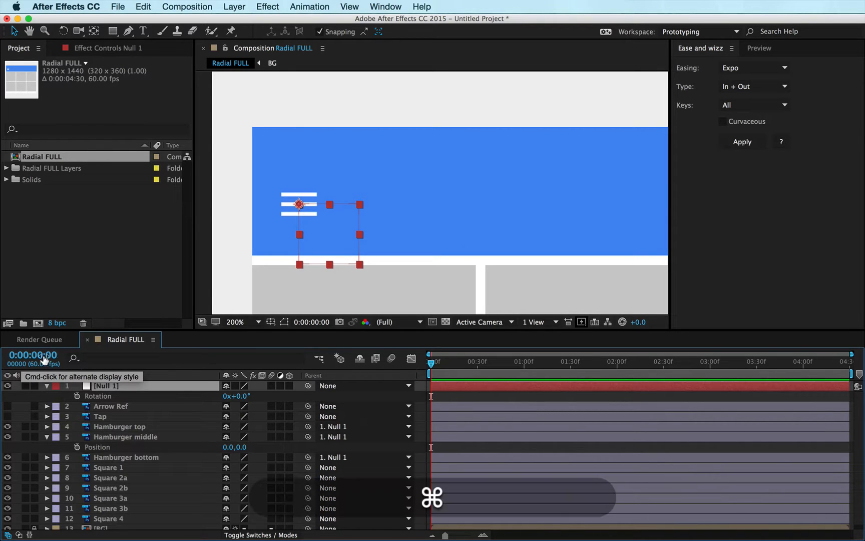
left_click(49, 356, "super")
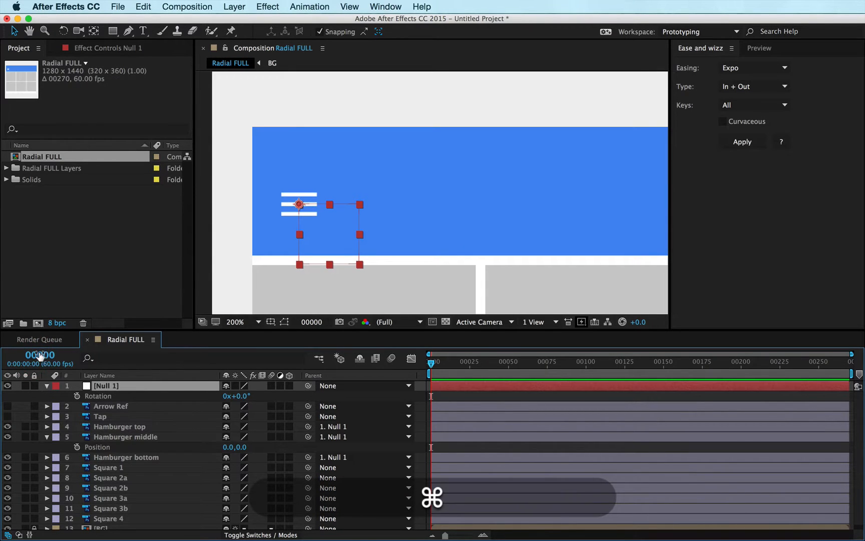
Step: Go to frame 34 and set a Rotation keyframe on Null 1 at 0°
left_click(51, 359)
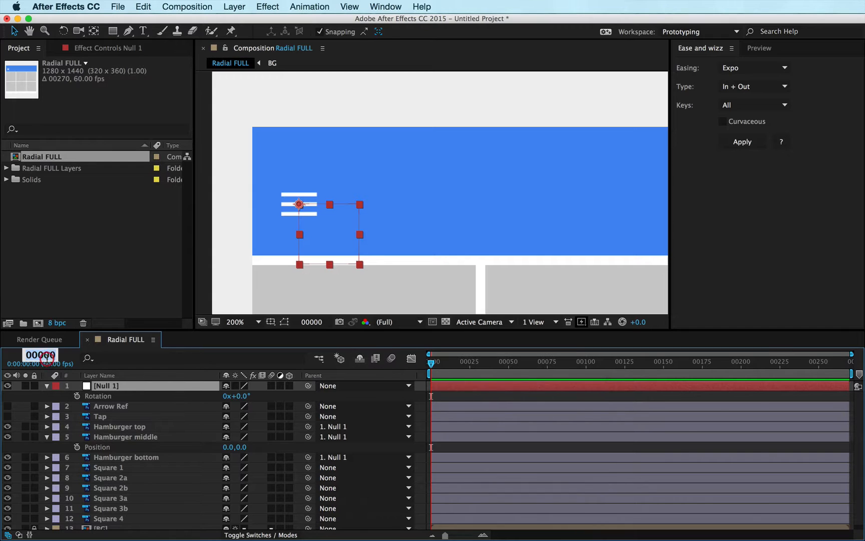
type("34")
key("Return")
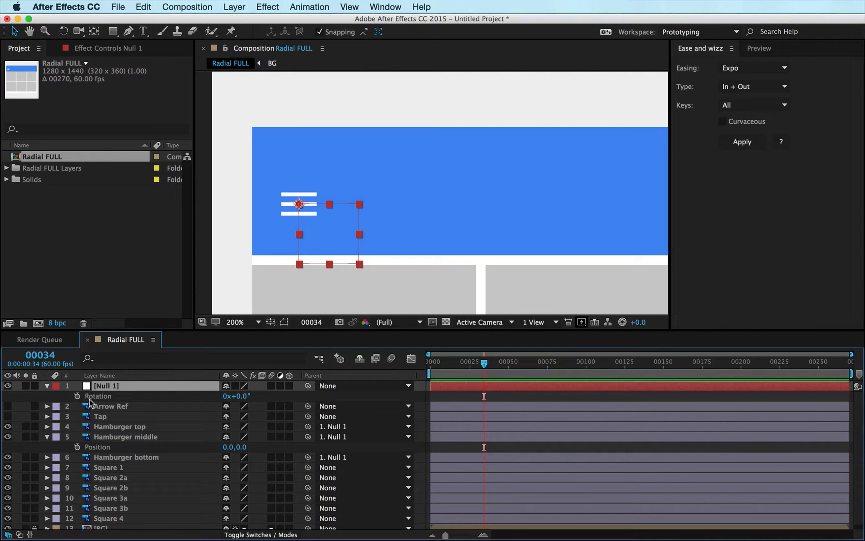
key("alt+shift+r")
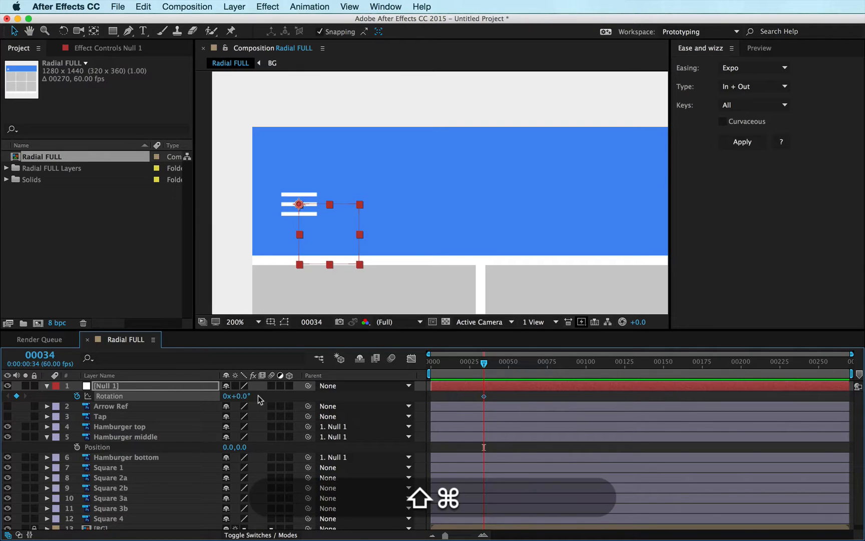
Step: Add a 180° Rotation keyframe on Null 1 at frame 68 and scrub through the end of the rotation
key("super+shift+Right")
key("super+shift+Right")
key("super+shift+Right")
key("super+Right")
key("super+Right")
key("super+Right")
key("super+Right")
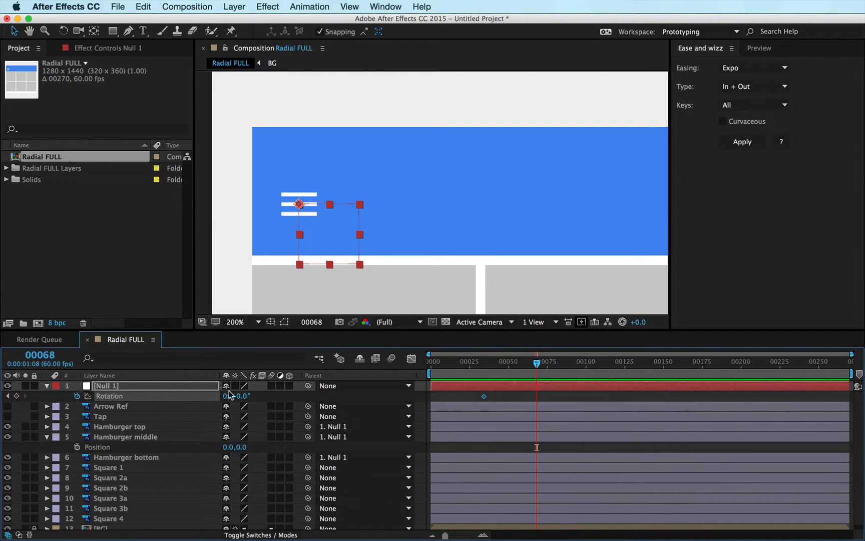
left_click(235, 396)
type("180")
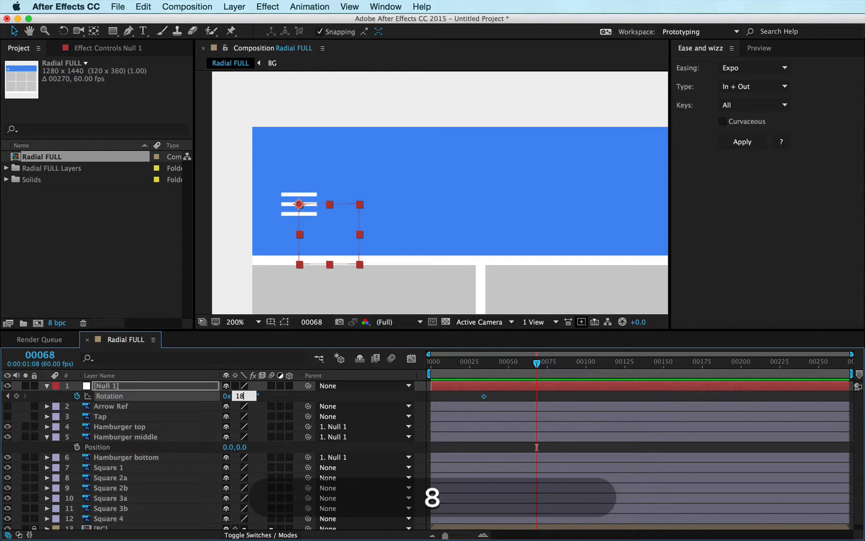
key("Return")
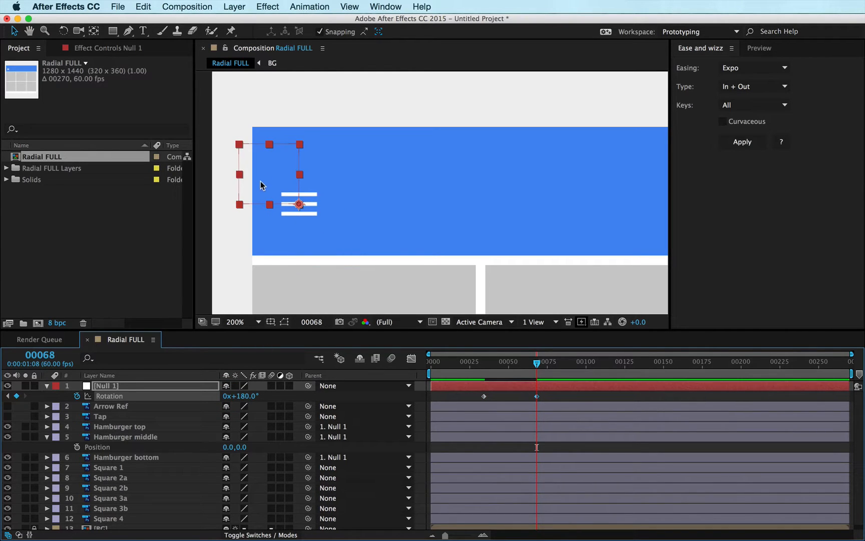
mouse_move(529, 361)
left_mouse_down()
mouse_move(496, 360)
mouse_move(542, 357)
mouse_move(489, 358)
mouse_move(550, 357)
mouse_move(505, 352)
mouse_move(536, 357)
left_mouse_up()
Step: View the hamburger icon at 400% and reveal the Scale property of the Hamburger middle layer
key("period")
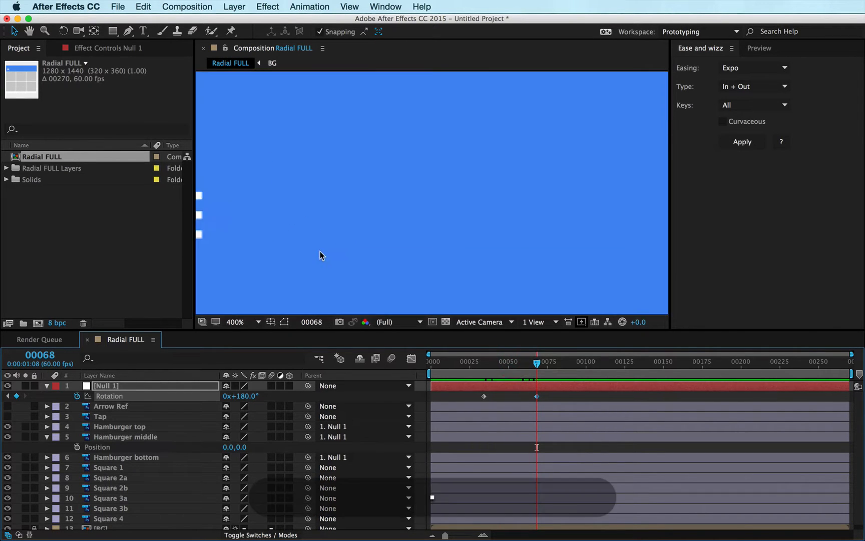
key("space")
left_click_drag(318, 227, 530, 226)
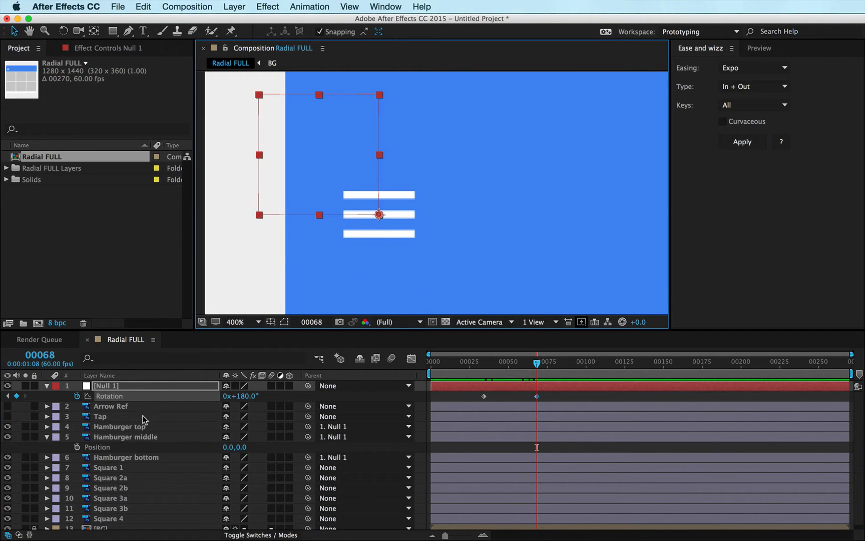
left_click(138, 437)
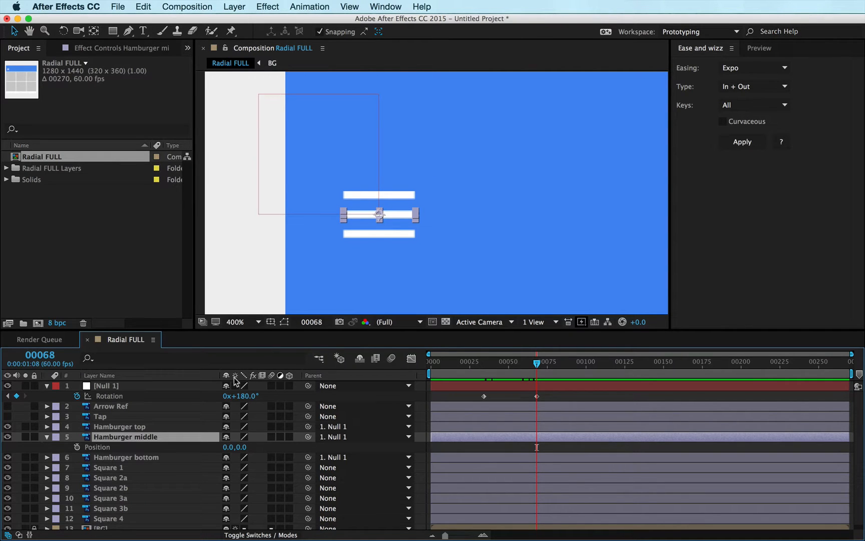
key("s")
Step: Select the Hamburger bottom layer and step through the icon's change into an arrow in the QuickTime Player reference video
key("super+Down")
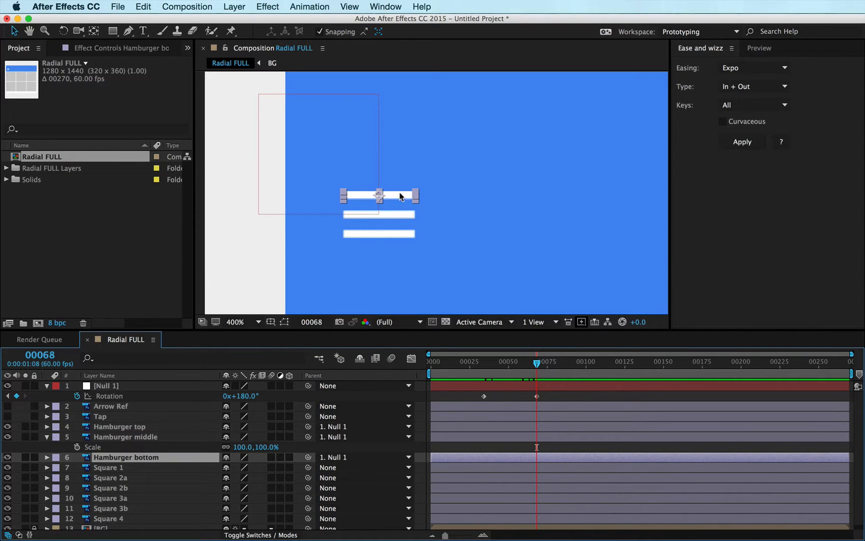
key("super+Tab")
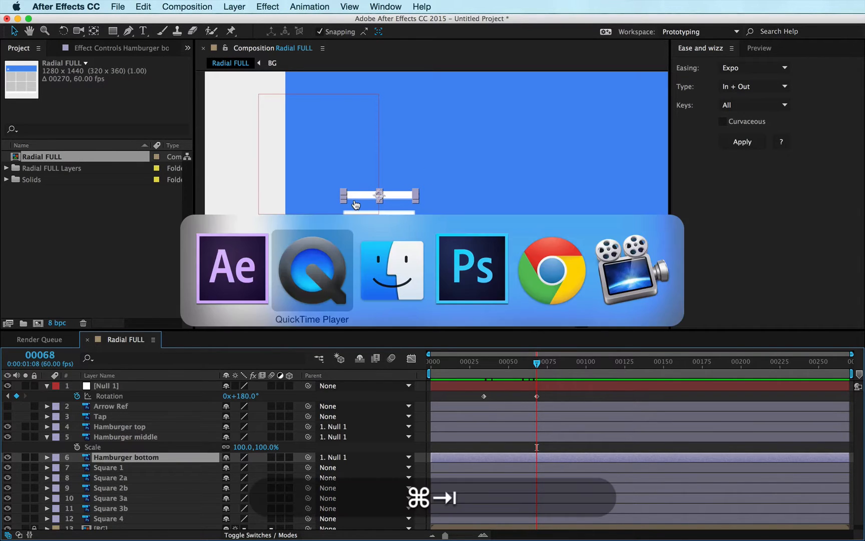
key("Left")
key("Right")
key("Right")
key("Right")
key("Right")
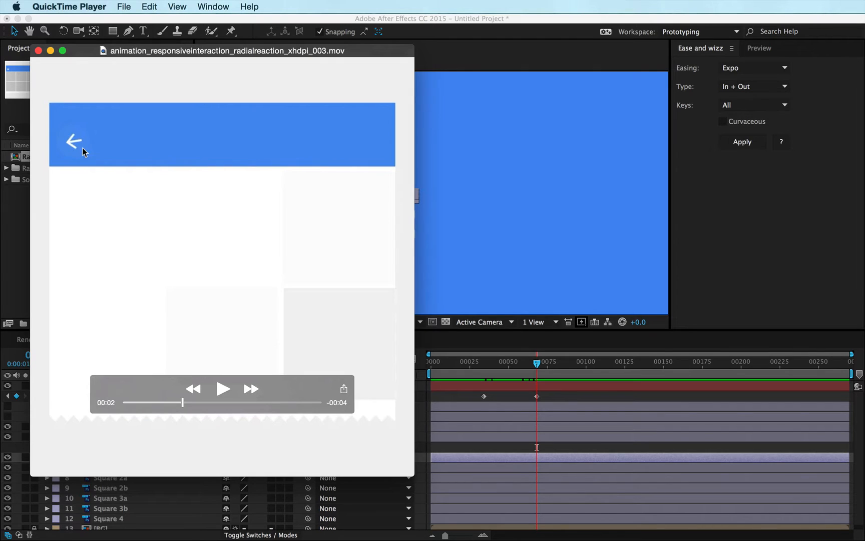
key("Left")
key("Left")
key("Left")
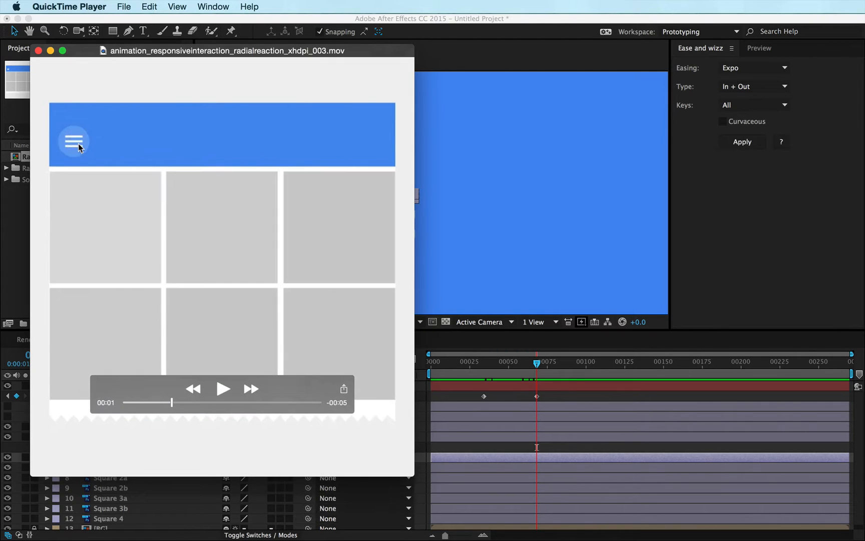
key("Right")
key("Right")
key("Right")
key("Right")
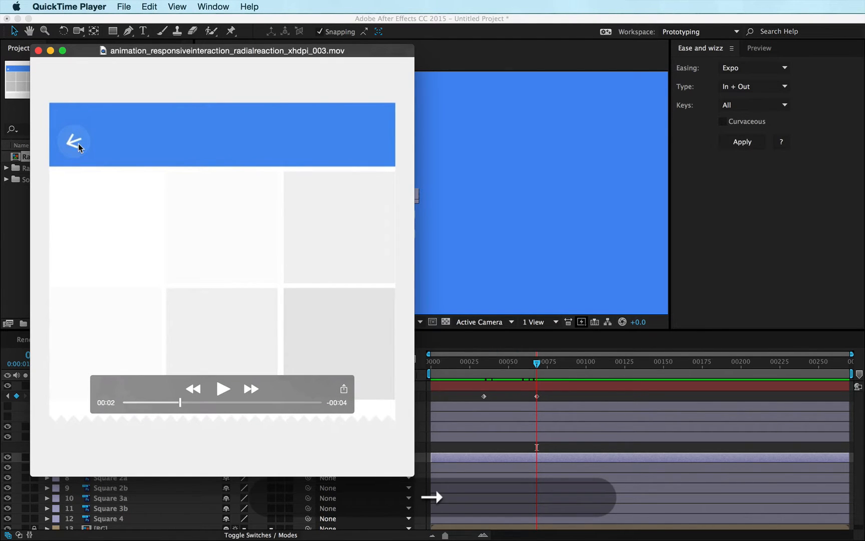
key("super+Tab")
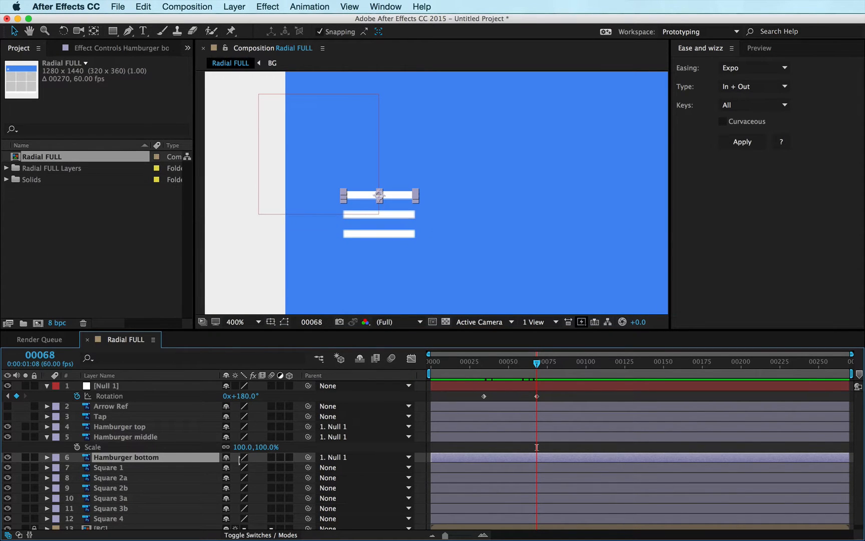
Step: Reveal the Scale property of Hamburger bottom, unlink its width and height, and test the scaling without keeping it
key("s")
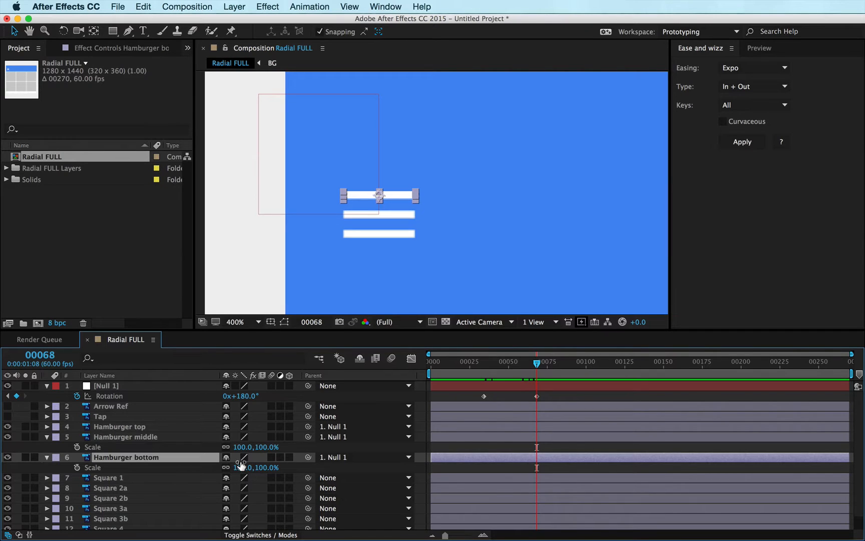
left_click_drag(244, 467, 359, 446)
key("ctrl+z")
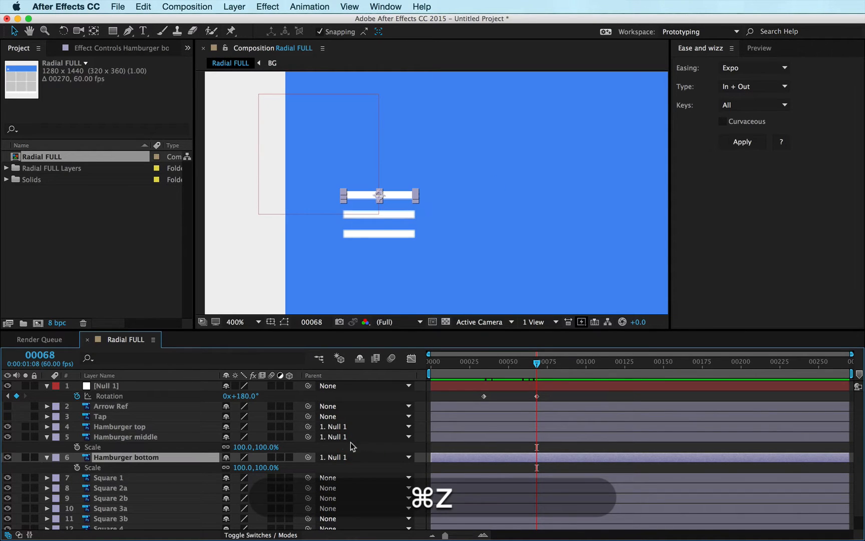
left_click(226, 467)
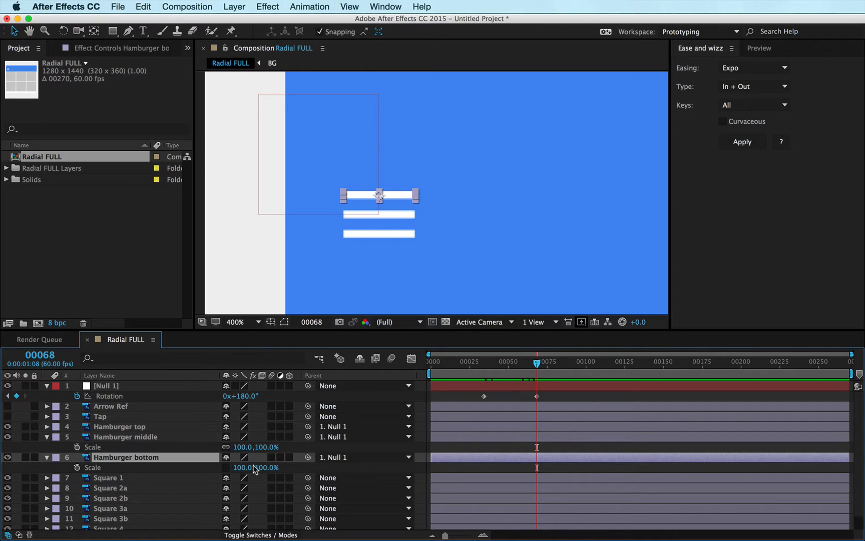
left_click_drag(242, 467, 344, 444)
key("super+z")
Step: Switch to QuickTime Player and examine the shape of the finished arrow in the reference video
key("super+Tab")
key("super+Left")
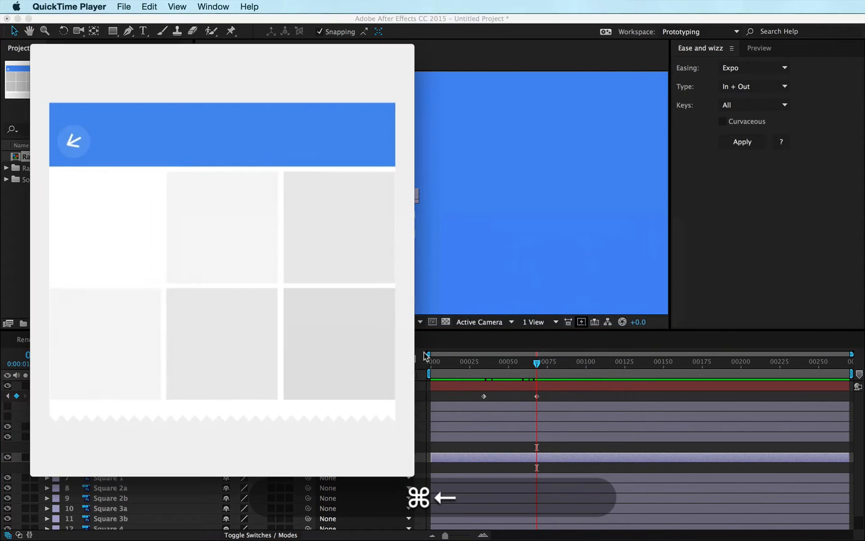
key("Right")
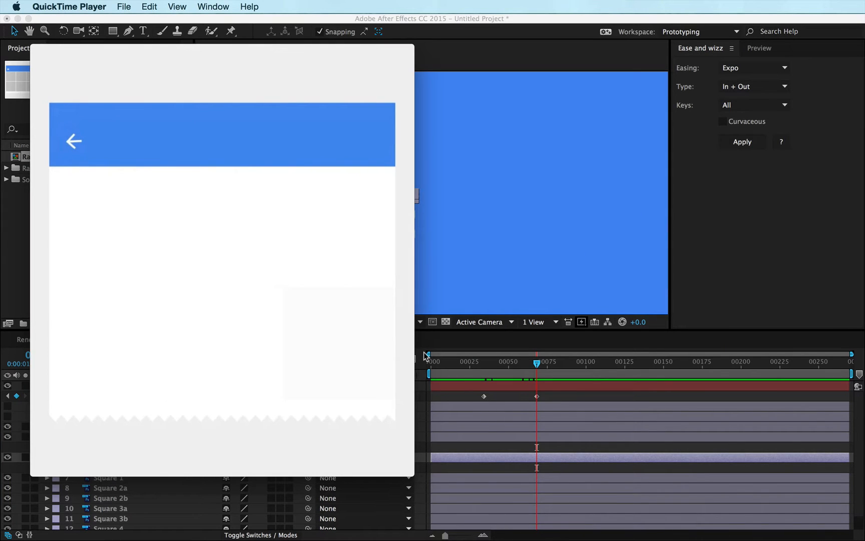
key("Left")
key("super+Tab")
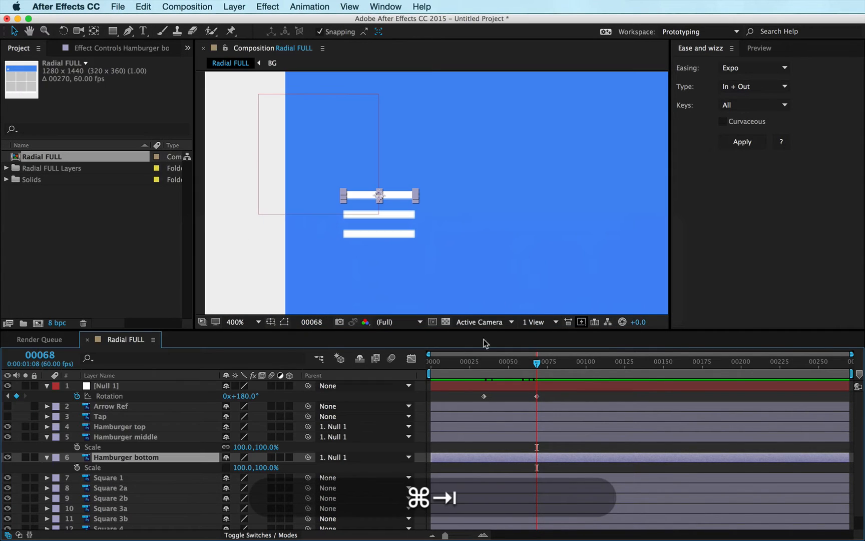
Step: Scrub between frames 34 and 68 to review where each bar ends up after the null's rotation
left_click_drag(515, 363, 534, 355)
key("shift")
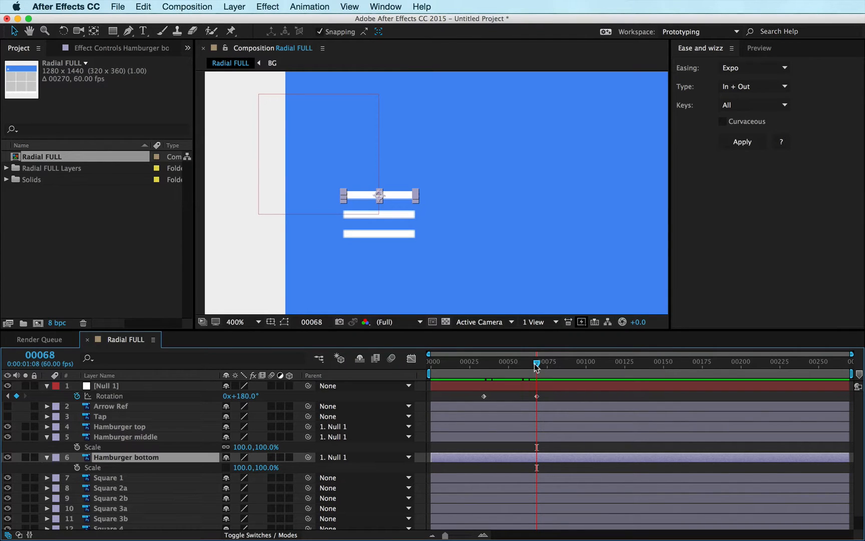
left_click_drag(533, 364, 483, 364)
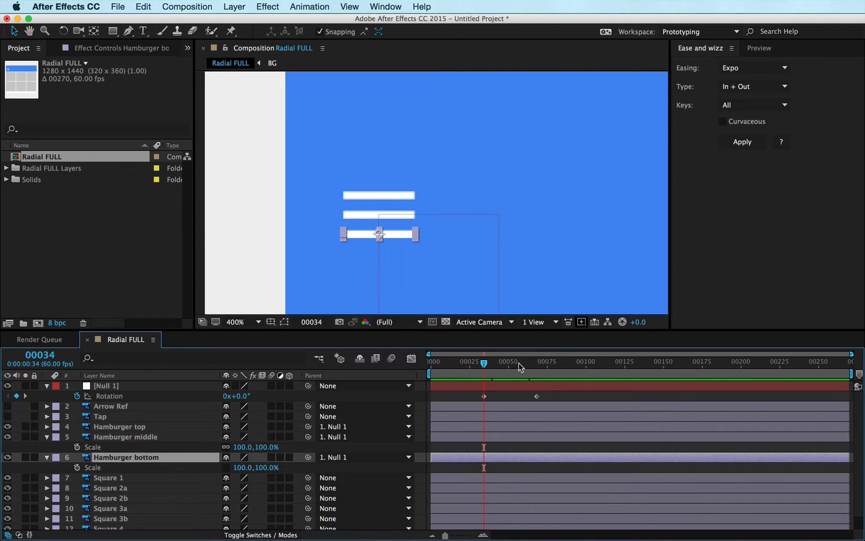
left_click_drag(518, 362, 536, 362)
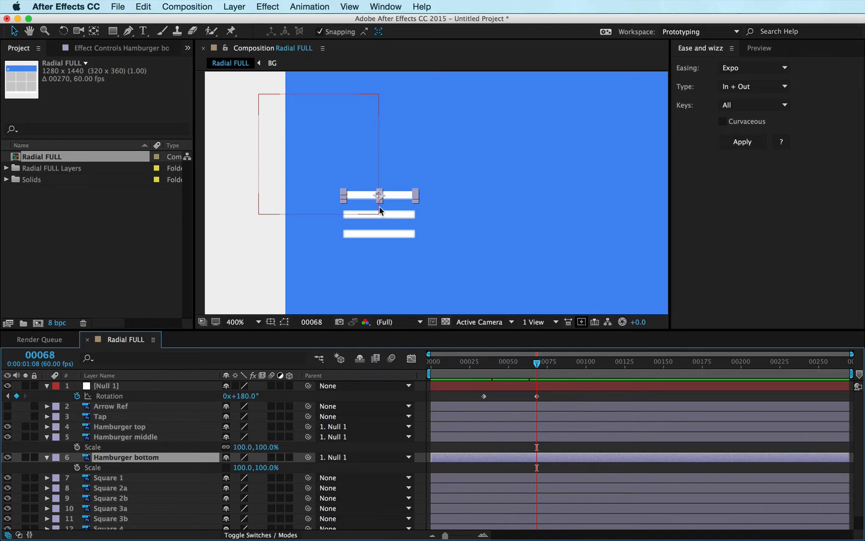
Step: Move the anchor point of Hamburger bottom to the bar's left end at frame 68 and test stretching it horizontally
key("y")
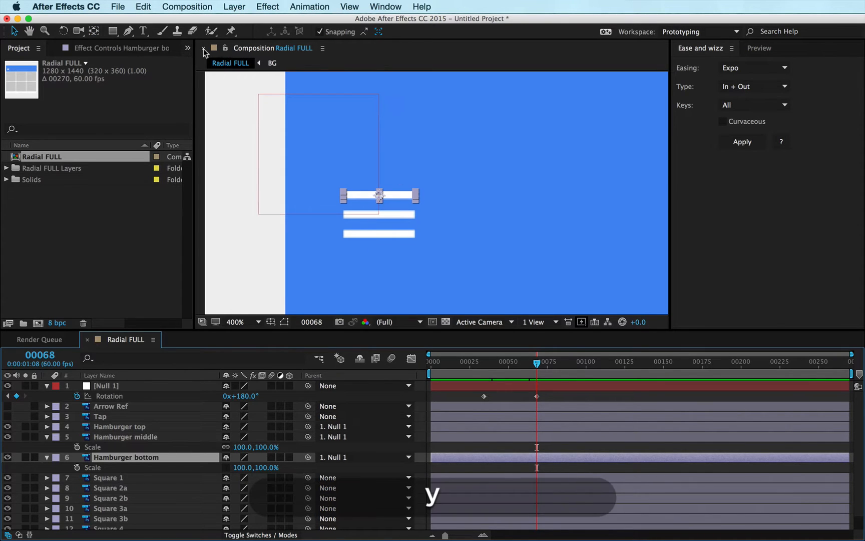
left_click(94, 33)
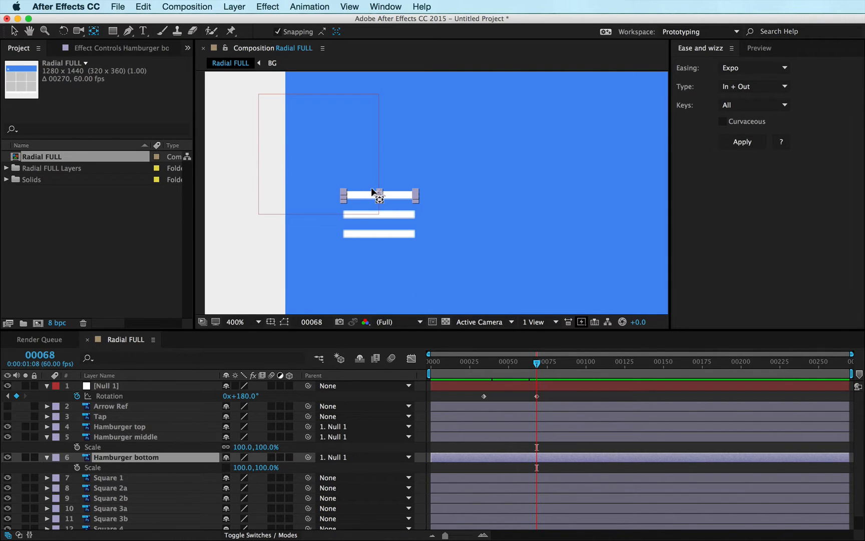
left_click_drag(373, 193, 342, 193)
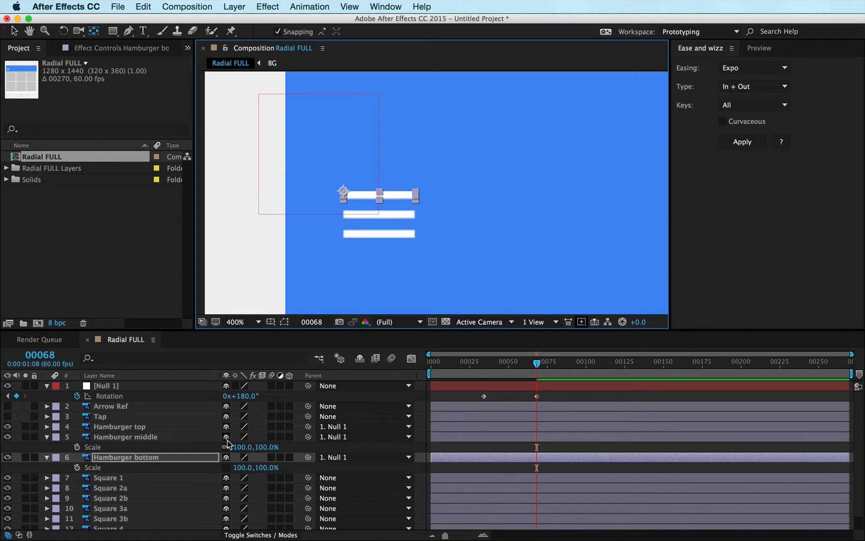
left_click_drag(240, 467, 257, 433)
key("super+z")
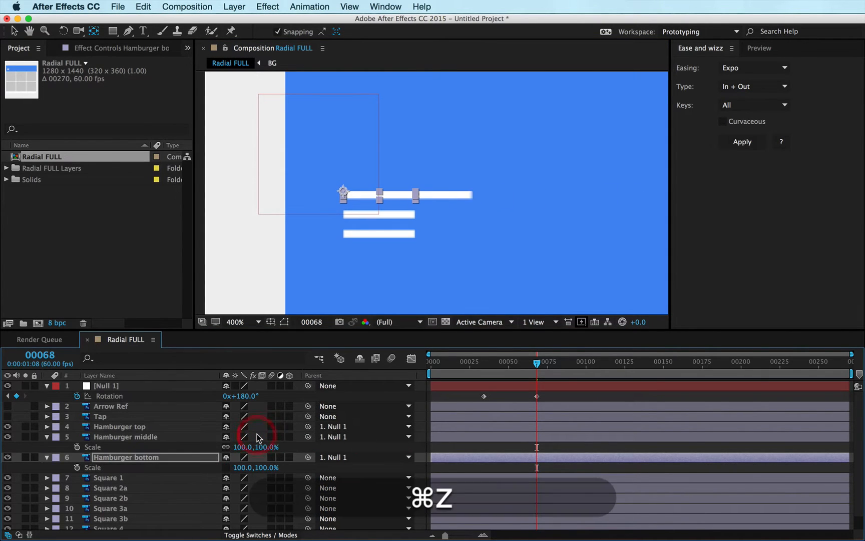
Step: Move the anchor point of Hamburger top to the left end of its bar at frame 68
key("super+Up")
key("super+Up")
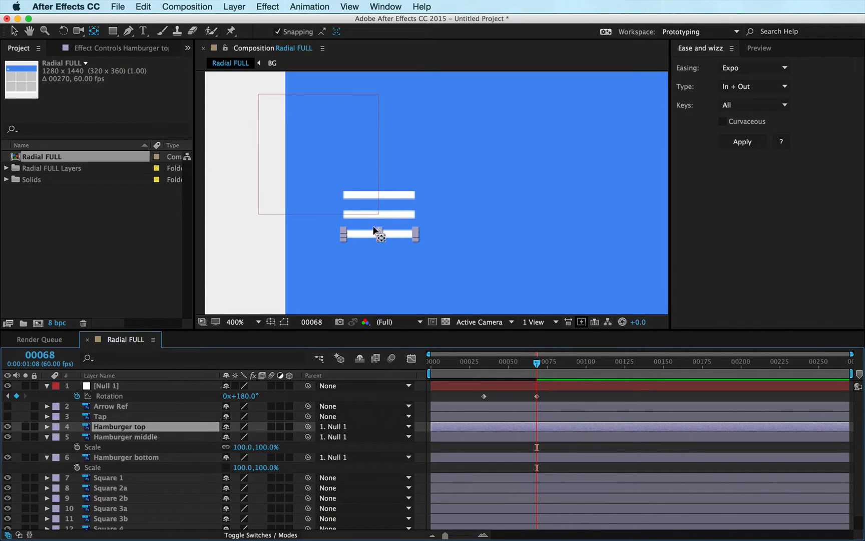
left_click_drag(376, 231, 342, 231)
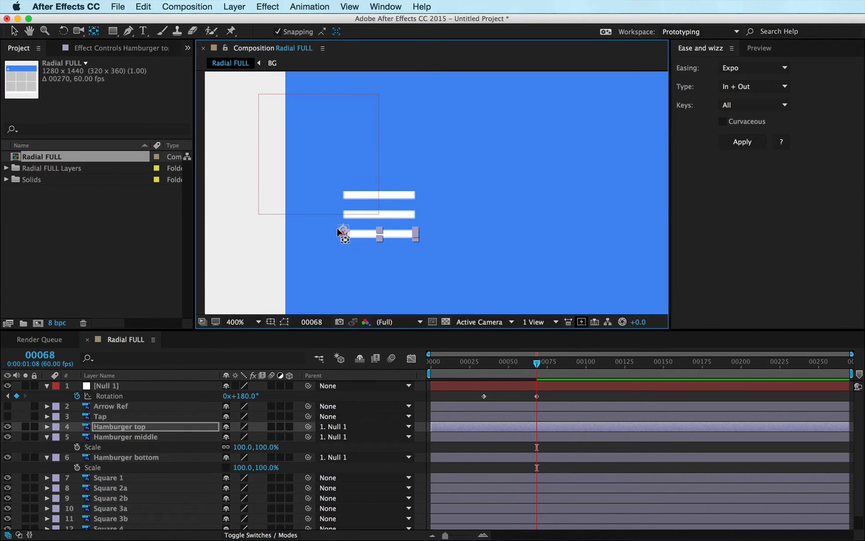
Step: Reveal the Scale property of Hamburger top, unlink its width and height, and test its horizontal scaling without keeping it
key("s")
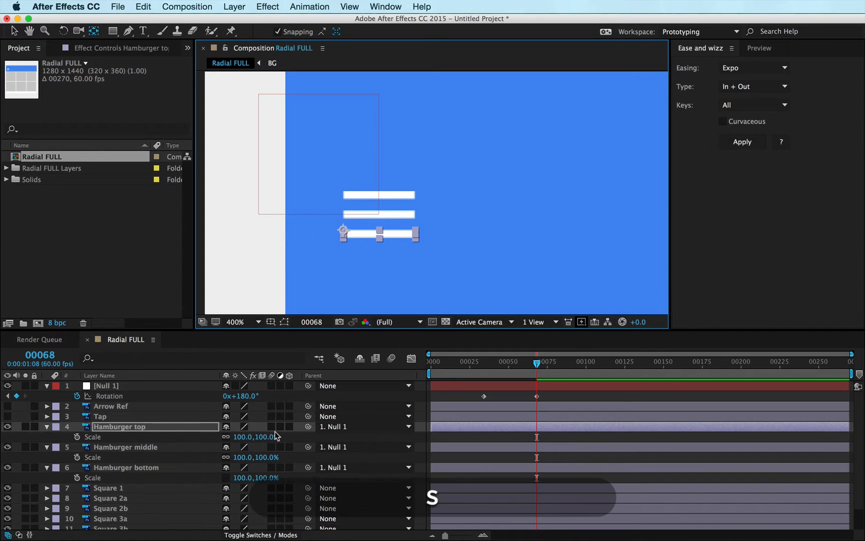
left_click(231, 436)
left_click_drag(240, 436, 200, 425)
key("super+z")
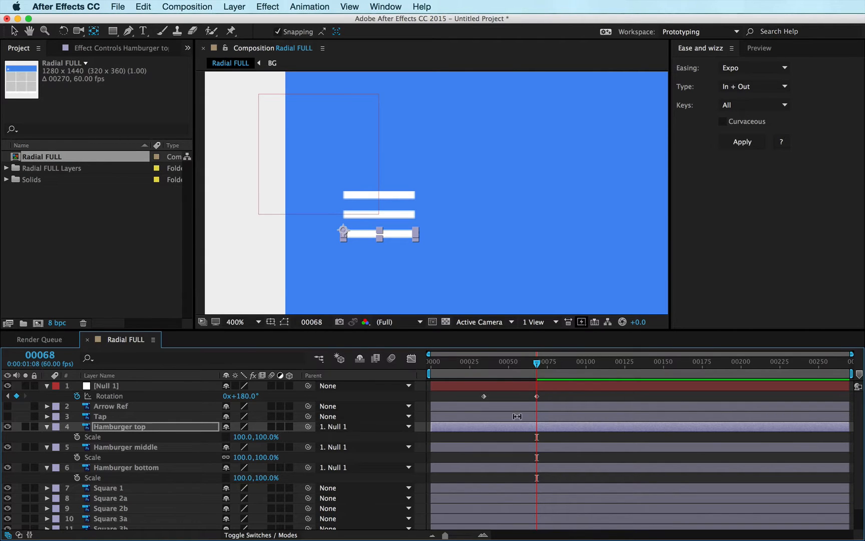
Step: At frame 34, add Scale and Position keyframes to the Hamburger top, Hamburger middle and Hamburger bottom layers
left_click_drag(494, 363, 483, 362)
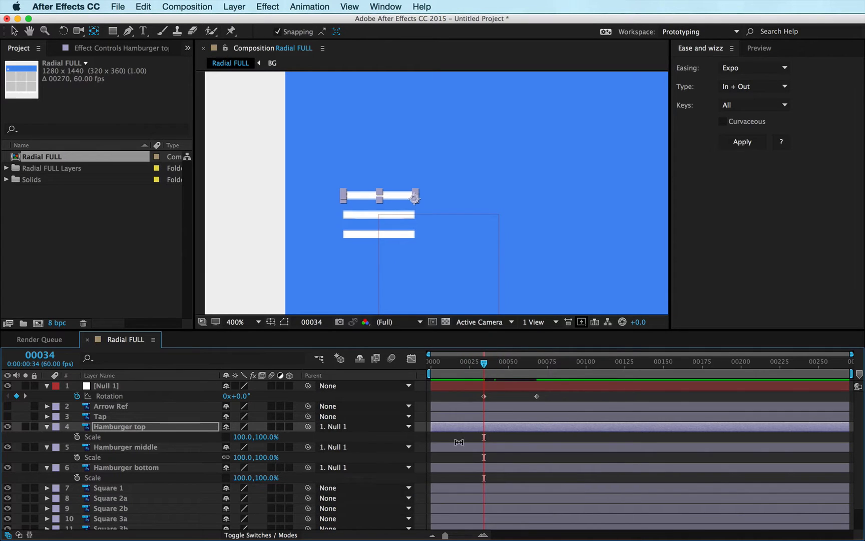
key("v")
left_click(165, 447, "shift")
left_click(165, 467, "shift")
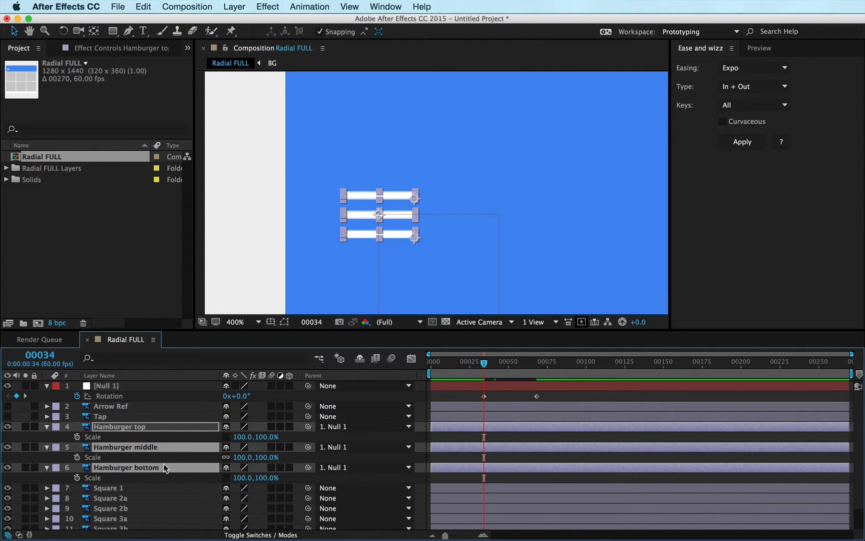
key("ctrl")
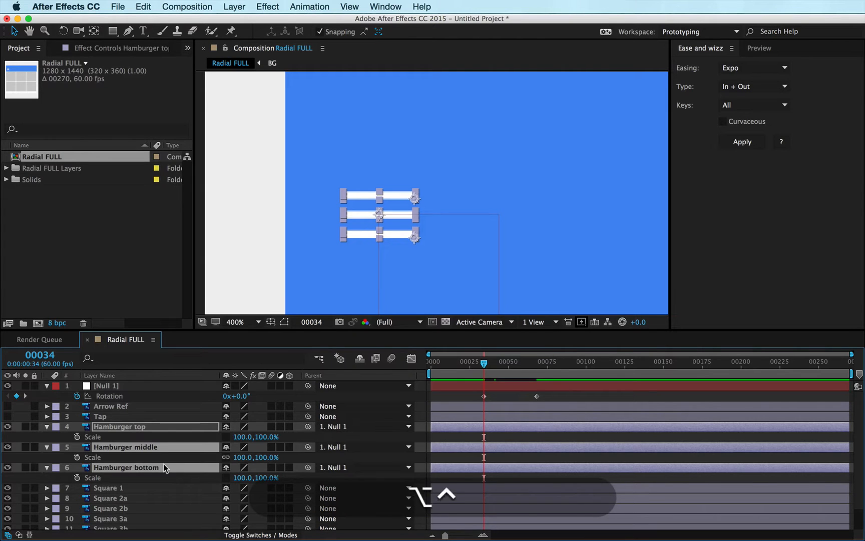
key("alt+shift+s")
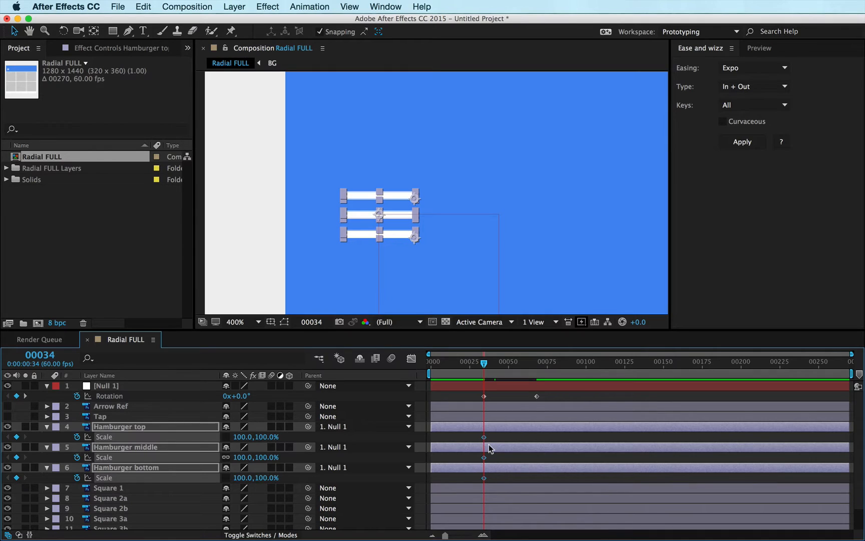
key("alt")
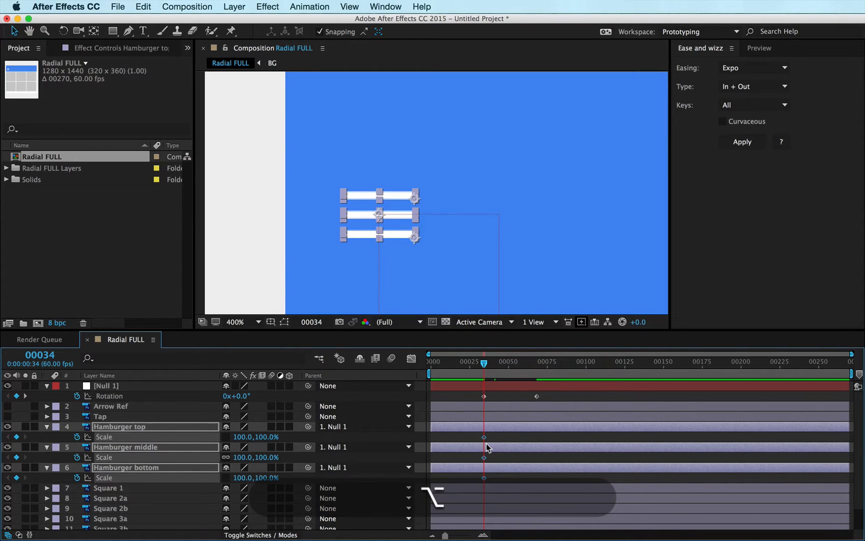
key("alt+shift+p")
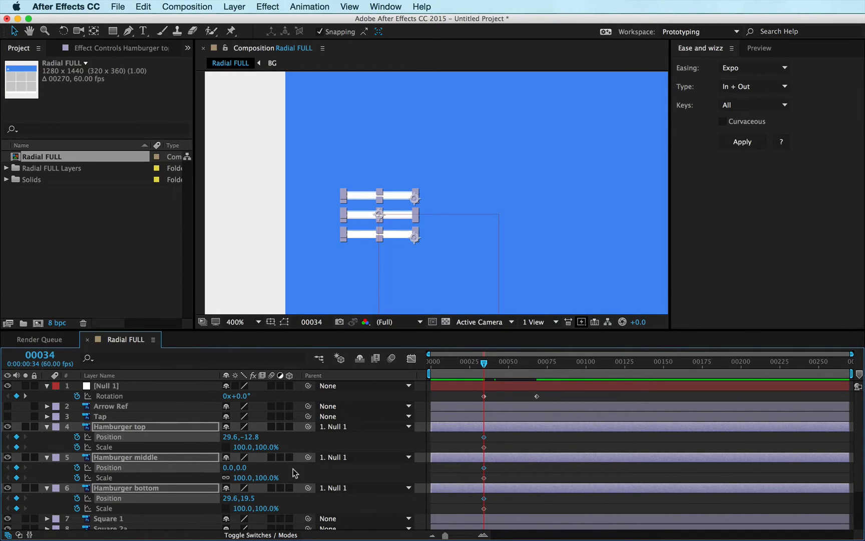
Step: Add Rotation keyframes at frame 34 to Hamburger top and Hamburger bottom only, leaving out Hamburger middle
left_click(147, 460, "super")
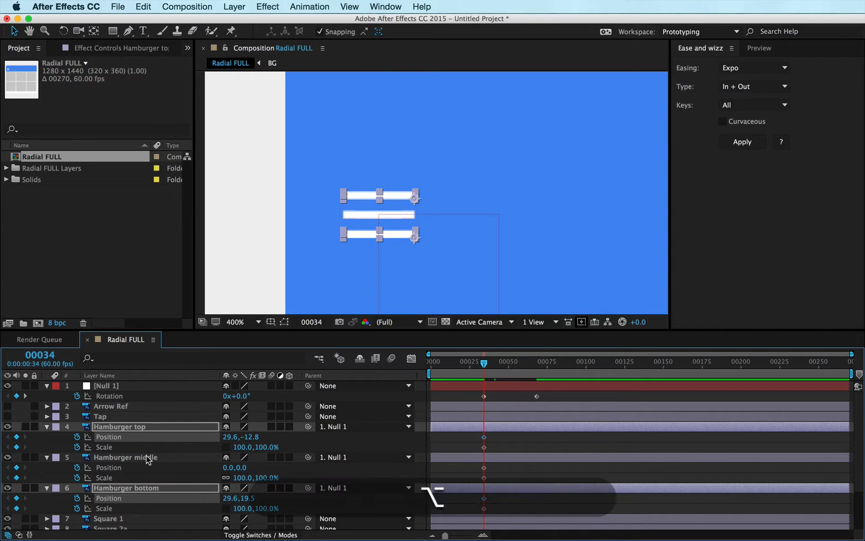
key("alt+shift+r")
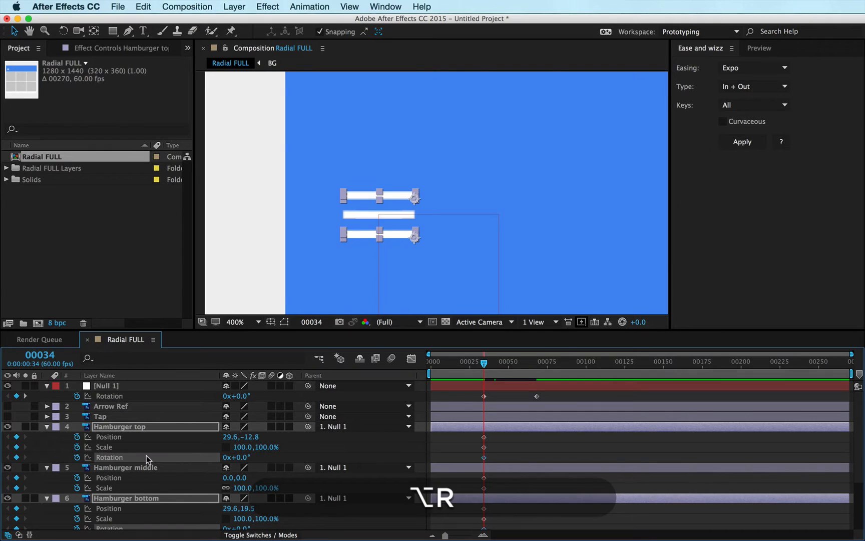
scroll(514, 460, "down", 2)
scroll(515, 461, "up", 2)
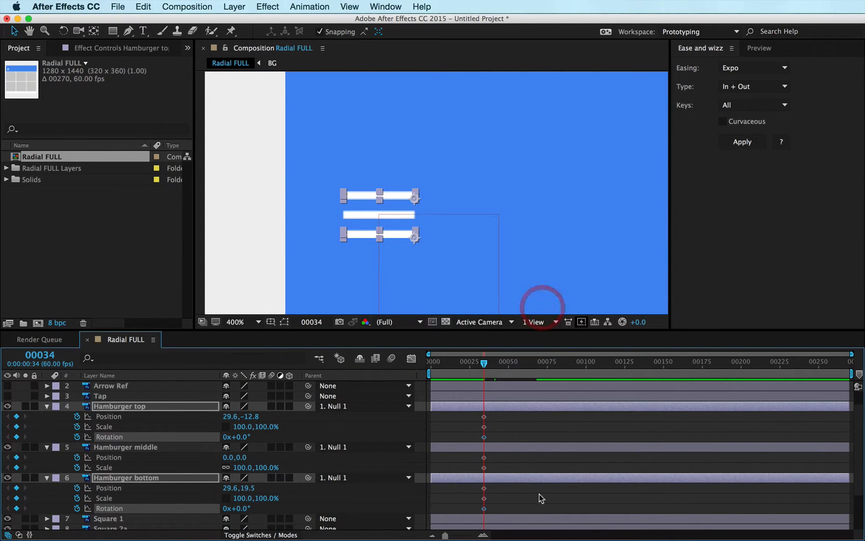
scroll(558, 433, "up", 1)
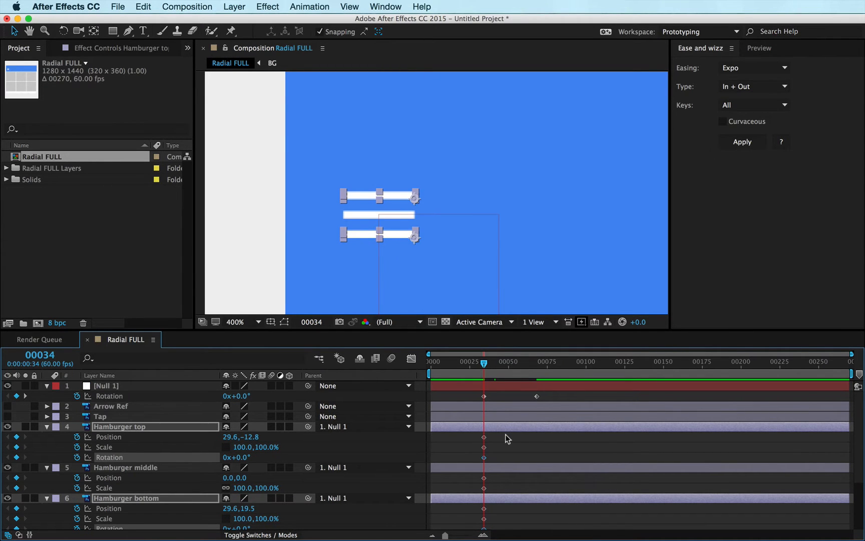
Step: Copy the frame 34 keyframes of Hamburger top, Hamburger middle and Hamburger bottom, layer by layer, to frame 68
left_click_drag(496, 436, 474, 461)
key("super+c")
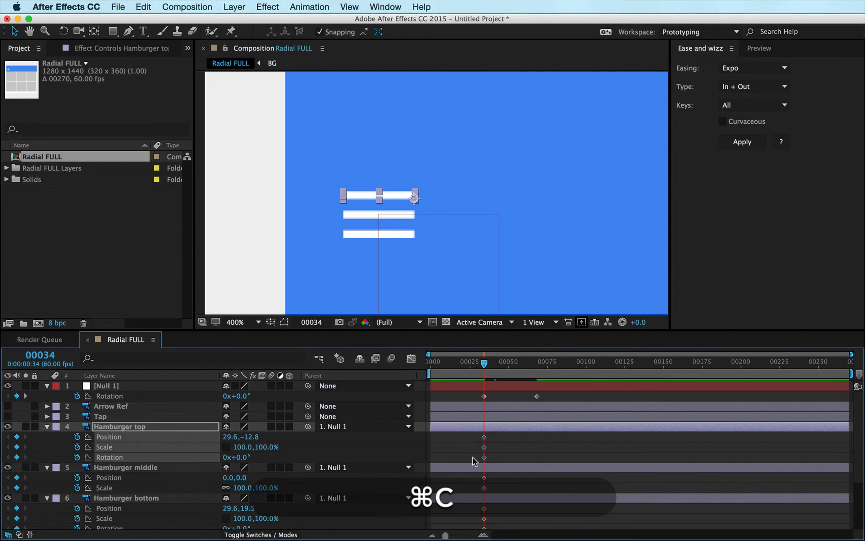
key("k")
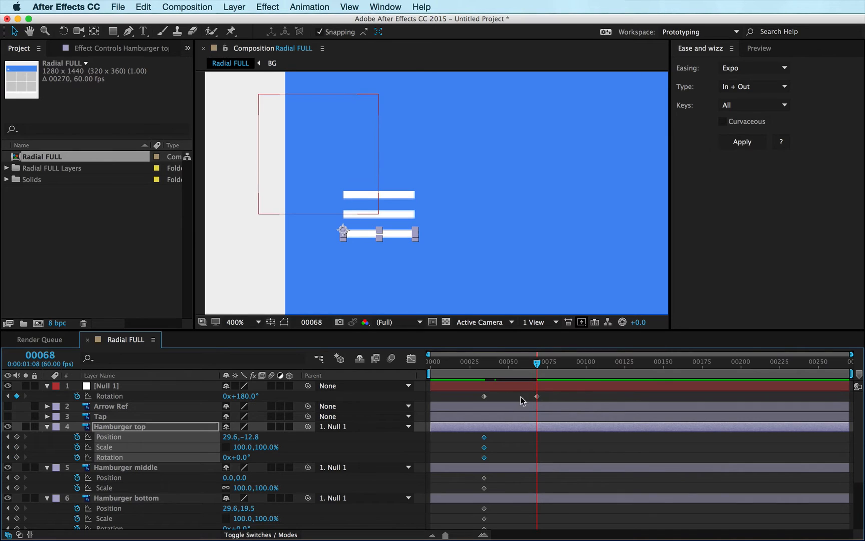
key("super+v")
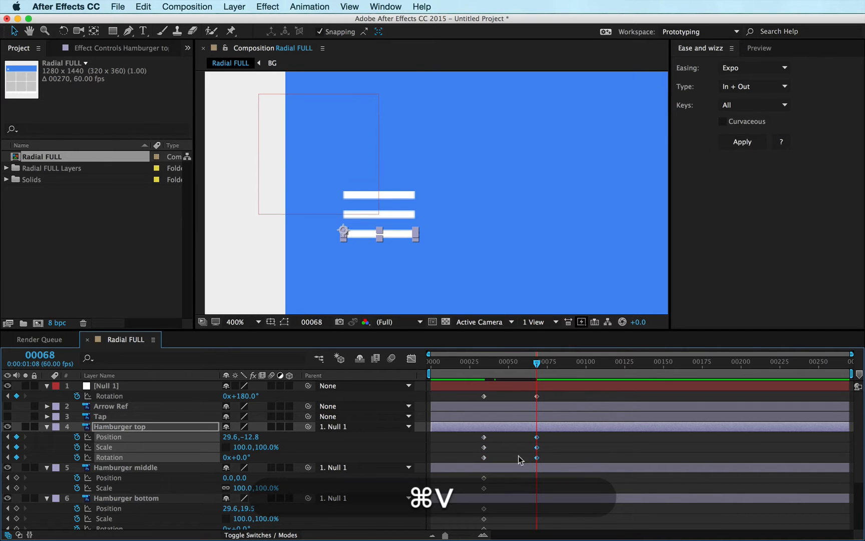
key("super+Down")
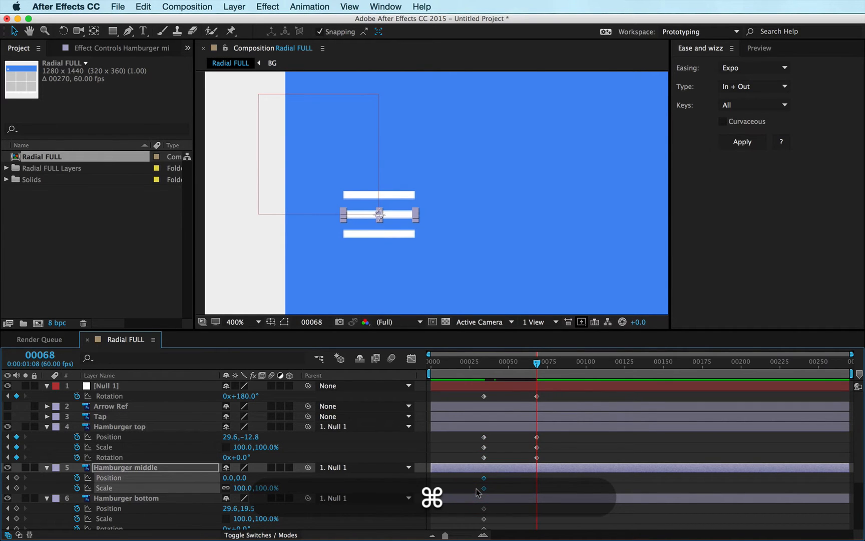
key("super+v")
scroll(512, 492, "down", 1)
left_click_drag(512, 484, 475, 513)
key("super+v")
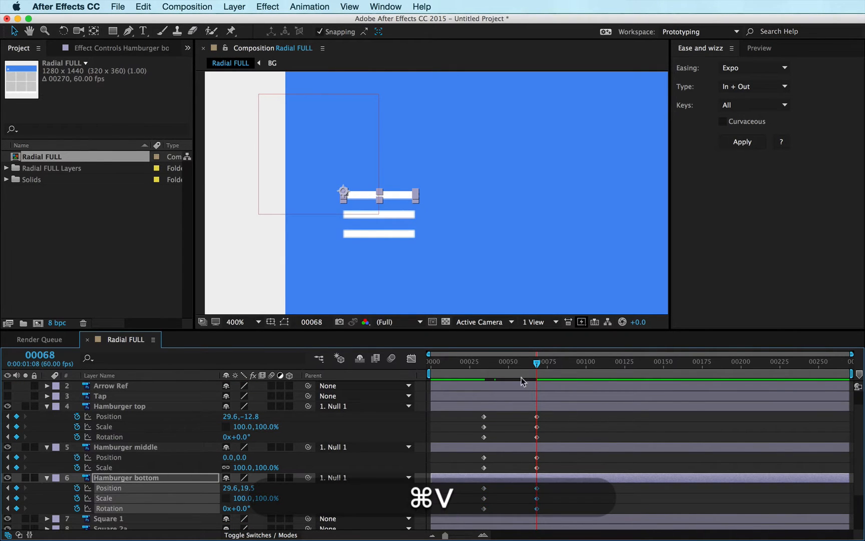
left_click_drag(498, 363, 537, 379)
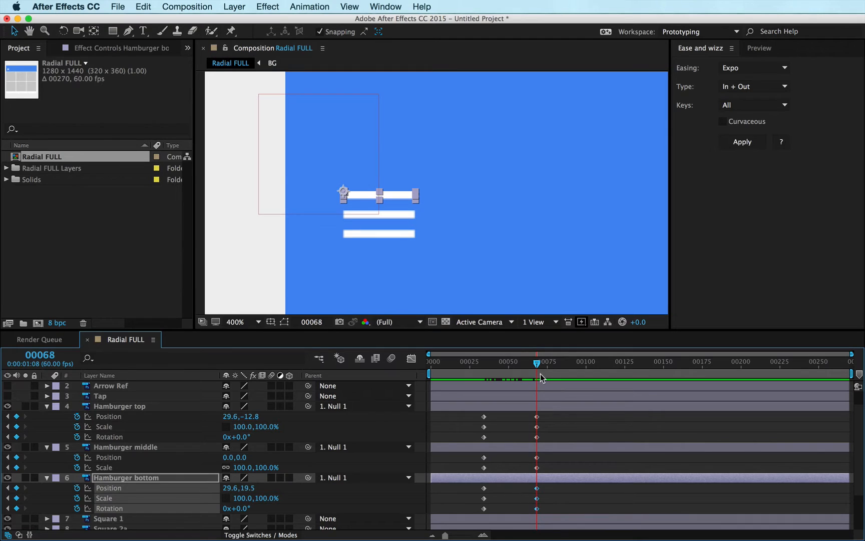
Step: Make the Arrow Ref layer visible as a guide and deselect the keyframes
scroll(75, 420, "up", 2)
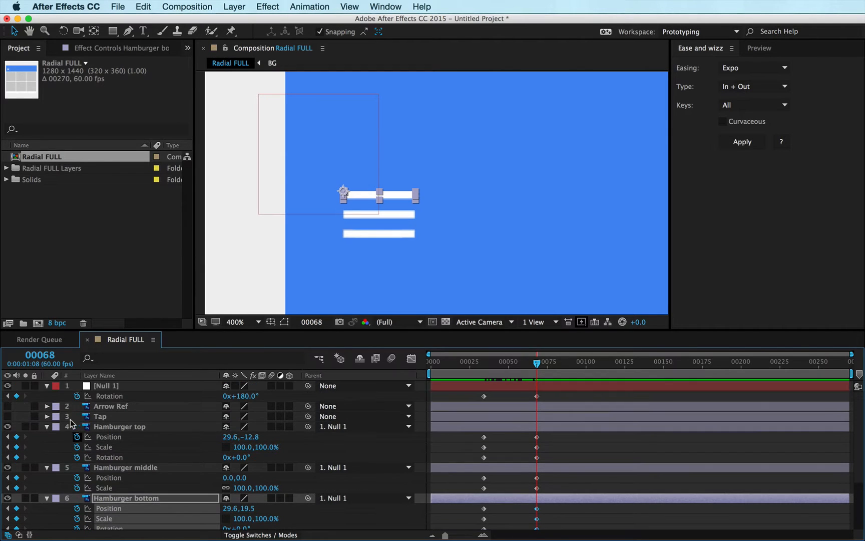
left_click(7, 406)
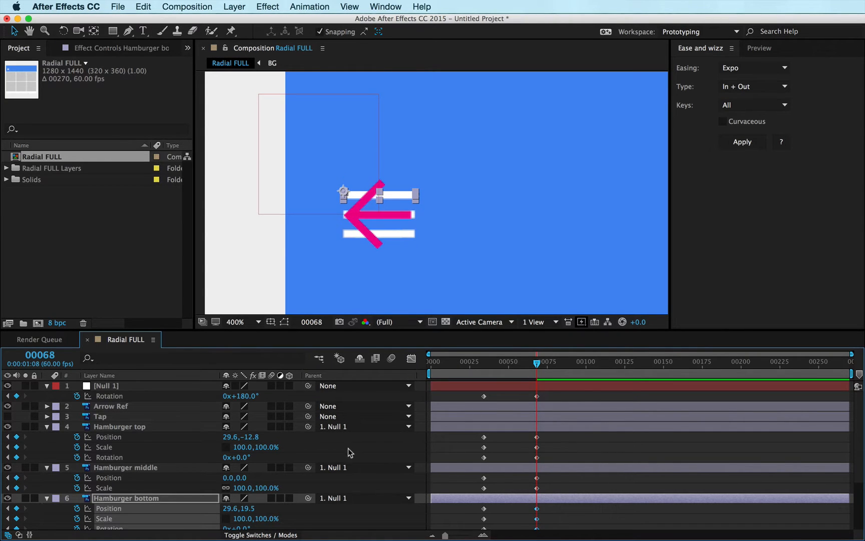
left_click(578, 480)
scroll(577, 480, "down", 3)
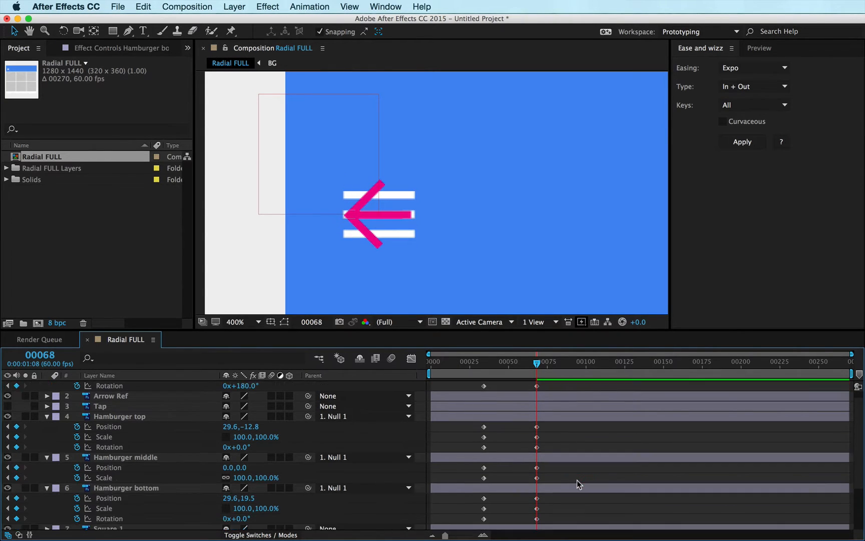
Step: At frame 68, set the rotation of Hamburger top to 45° and of Hamburger bottom to -45°
left_click(537, 397)
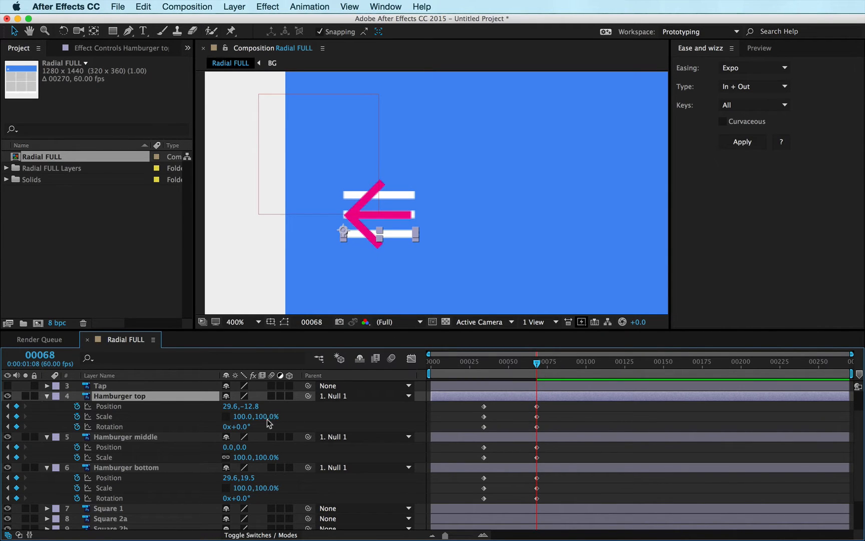
left_click_drag(239, 426, 262, 424)
left_click(242, 426)
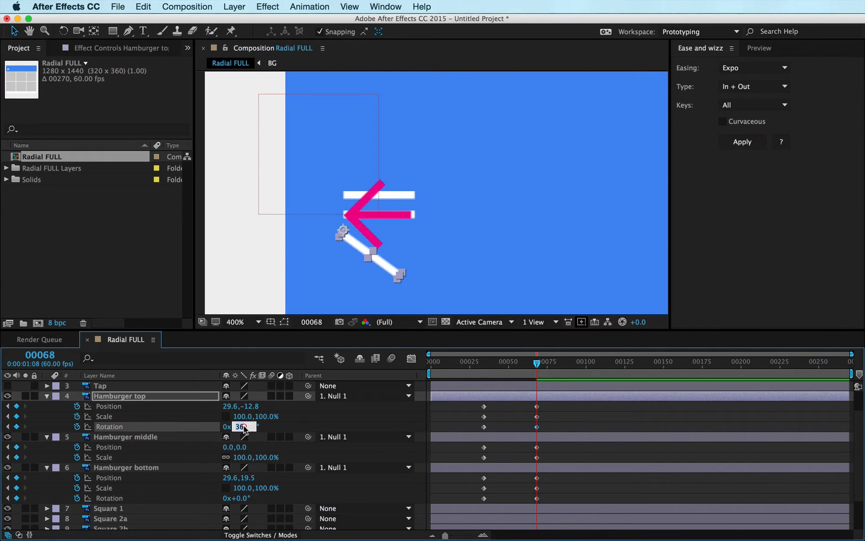
type("45")
key("Return")
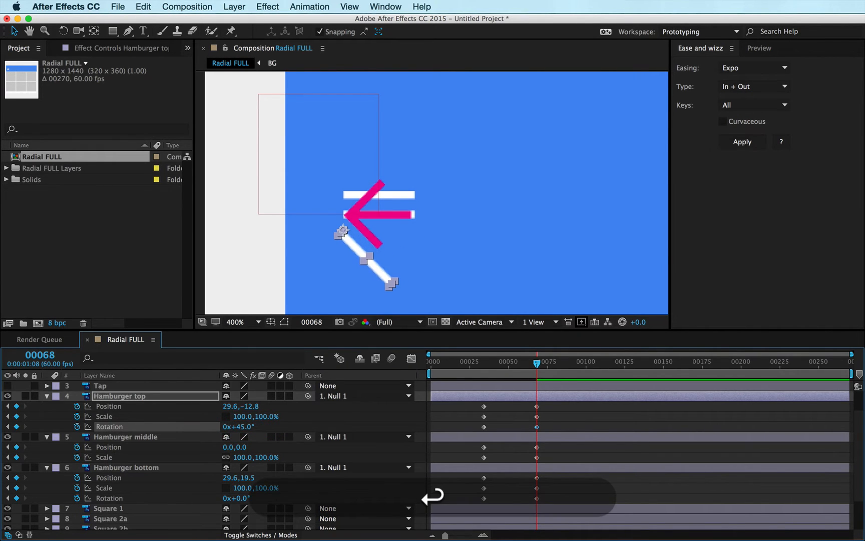
left_click_drag(243, 496, 219, 493)
left_click(238, 498)
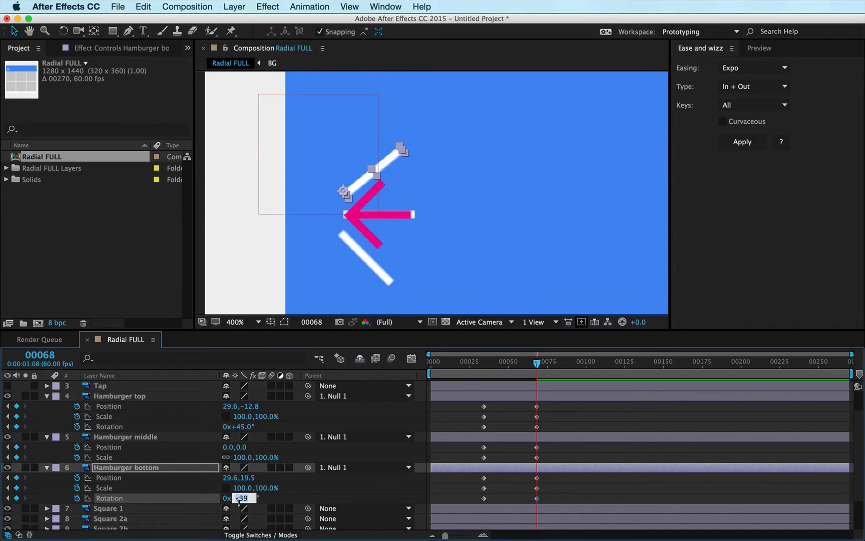
type("-45")
key("Return")
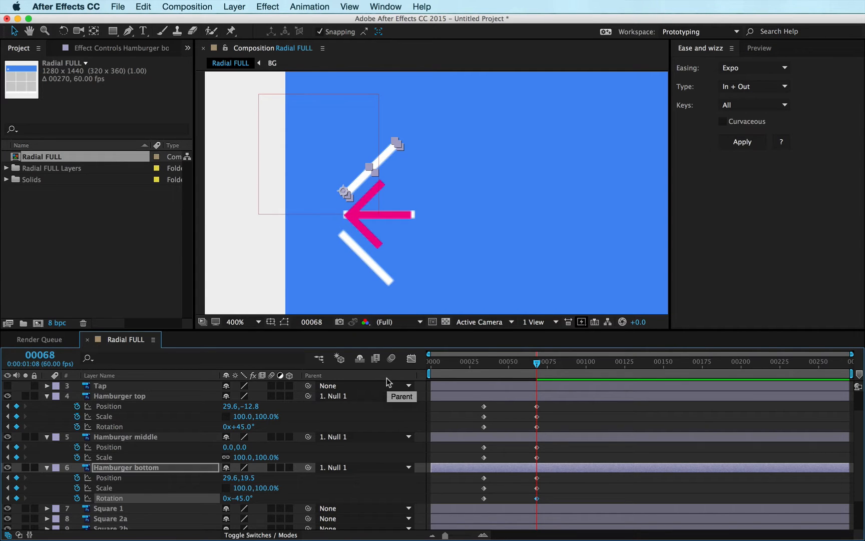
Step: Nudge Hamburger bottom at frame 68 onto the reference arrow's upper stroke, to position 28.1, 0.0
key("period")
key("space")
left_click_drag(386, 173, 474, 157)
key("shift+Down")
key("shift+Down")
key("shift+Down")
key("shift+Down")
key("shift+Down")
key("shift+Down")
key("shift+Down")
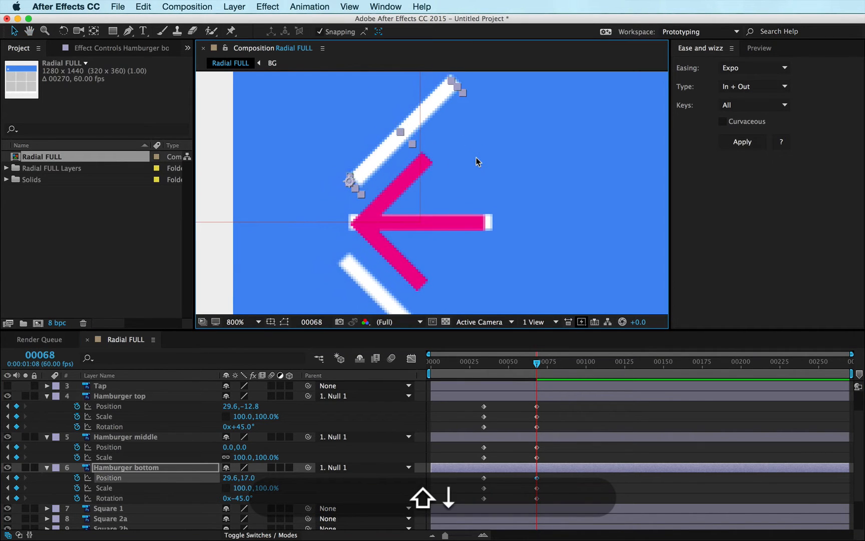
key("shift+Left")
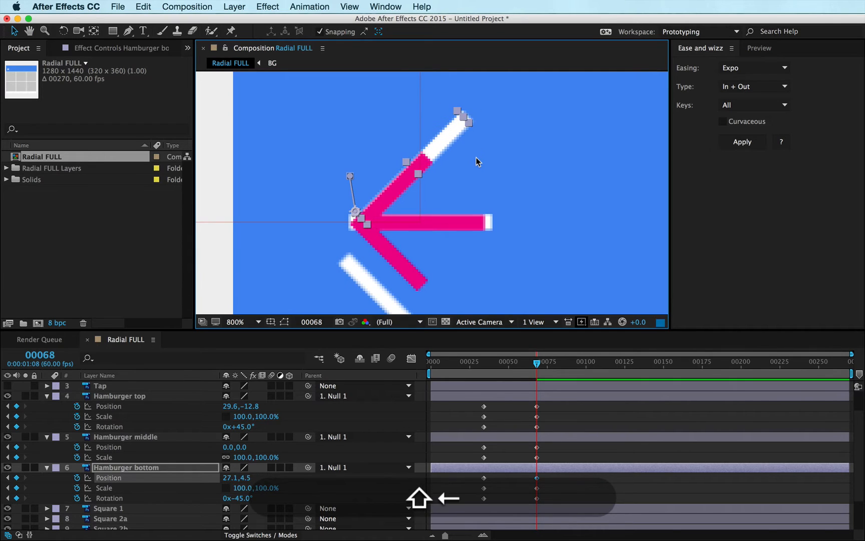
key("shift+Down")
key("Down")
key("Left")
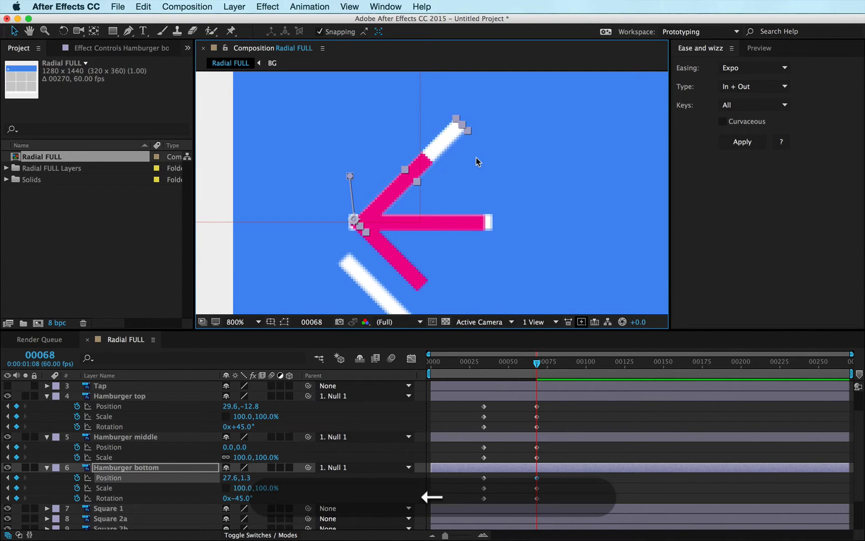
key("Down")
key("Down")
key("Left")
key("Up")
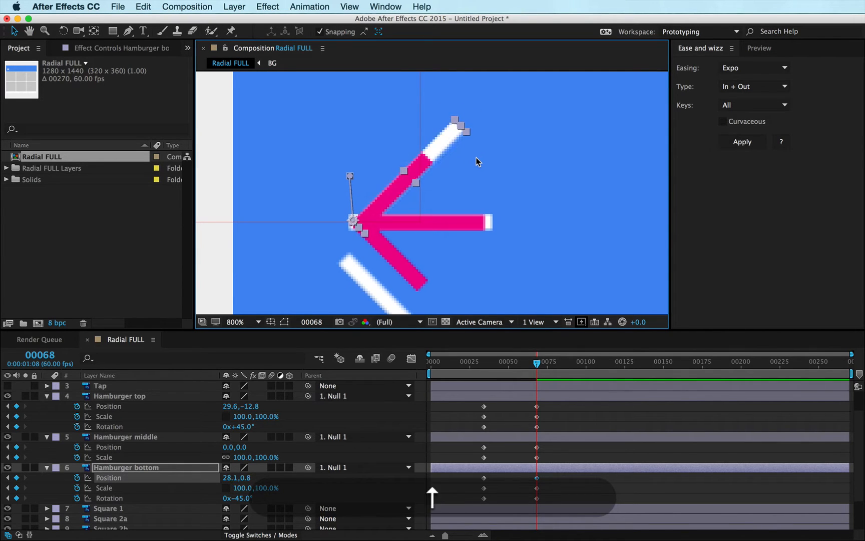
key("Right")
key("Down")
key("Down")
key("Down")
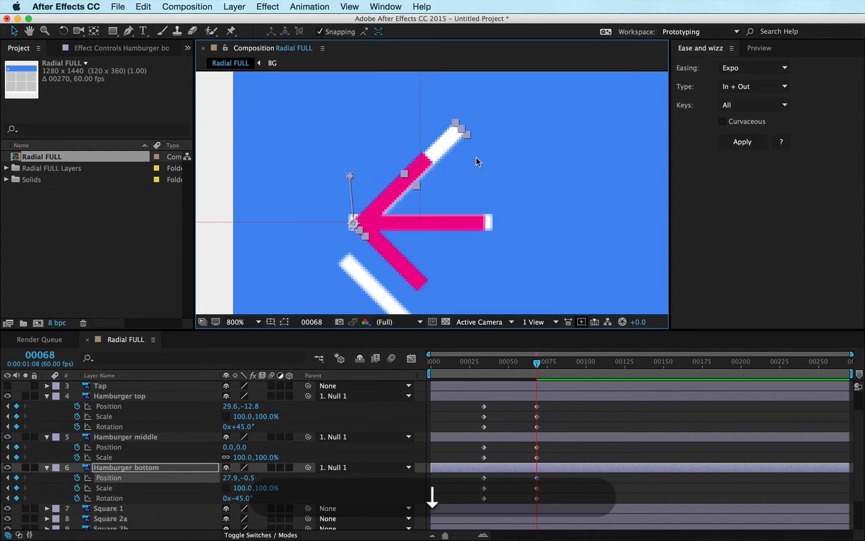
key("Left")
key("Up")
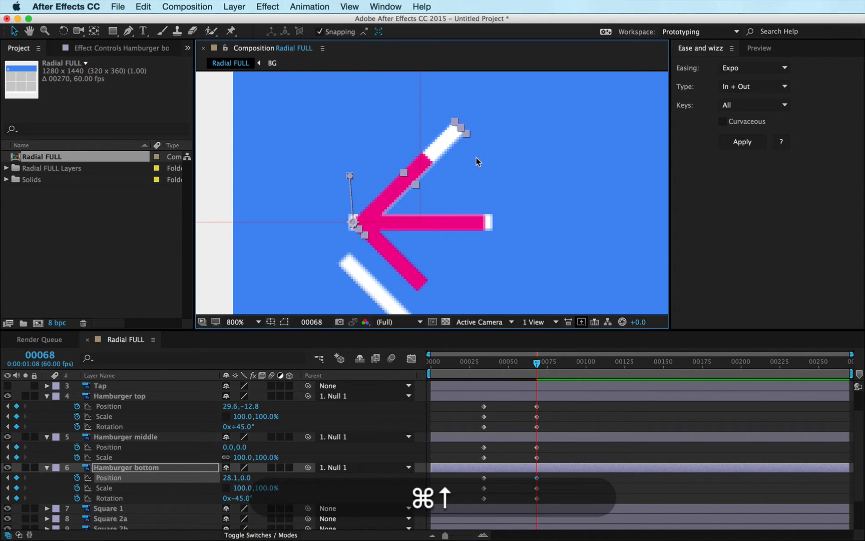
Step: Nudge Hamburger top at frame 68 onto the reference arrow's lower stroke, to position 24.6, 3.7
key("super+Up")
key("super+Up")
key("shift+super+Up")
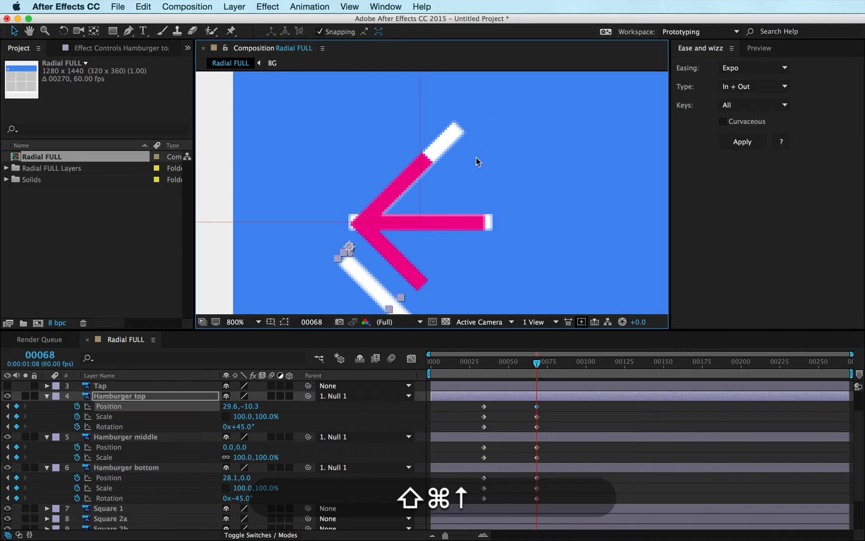
key("shift+Right")
key("shift+Up")
key("shift+Up")
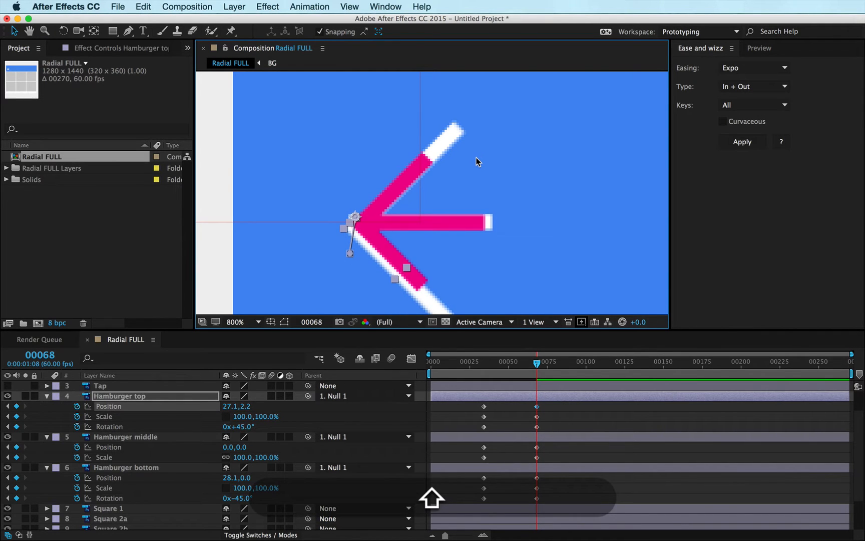
key("Right")
key("Right")
key("Right")
key("Right")
key("Up")
key("Up")
key("Up")
key("Up")
key("Right")
key("Right")
key("Right")
key("Right")
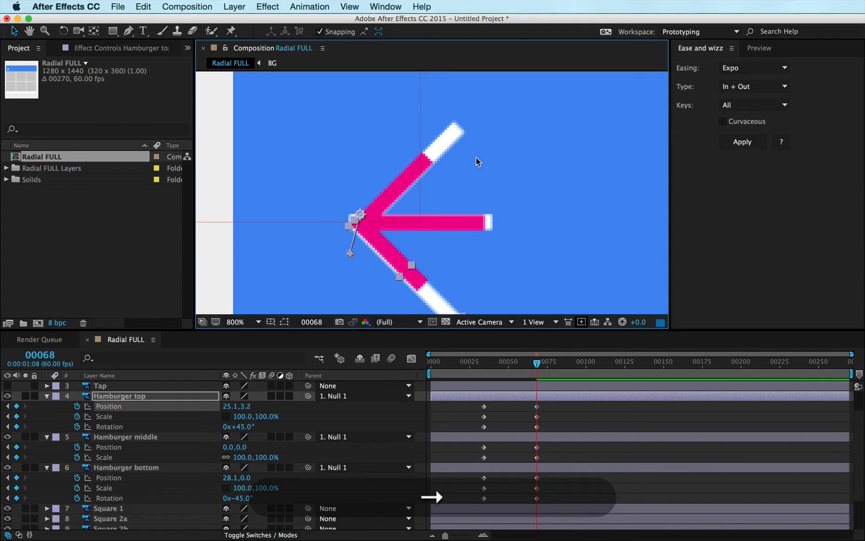
key("Right")
key("Up")
key("Up")
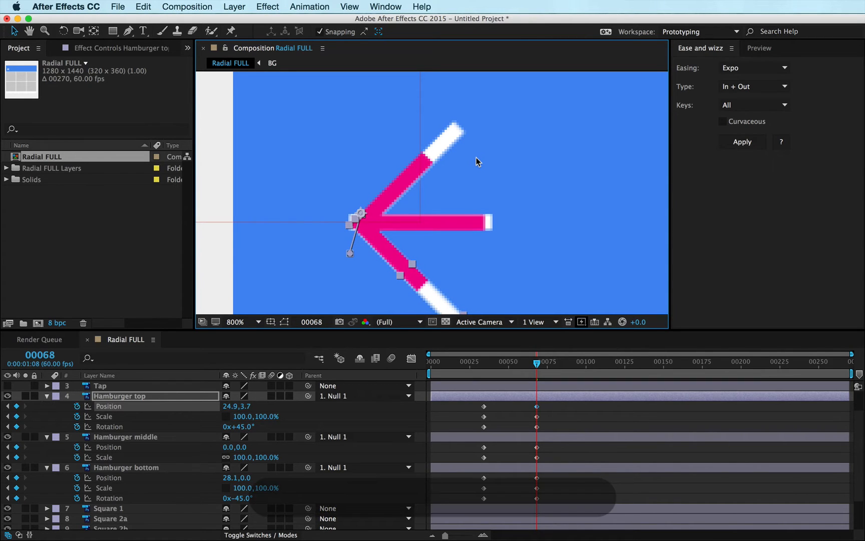
key("Right")
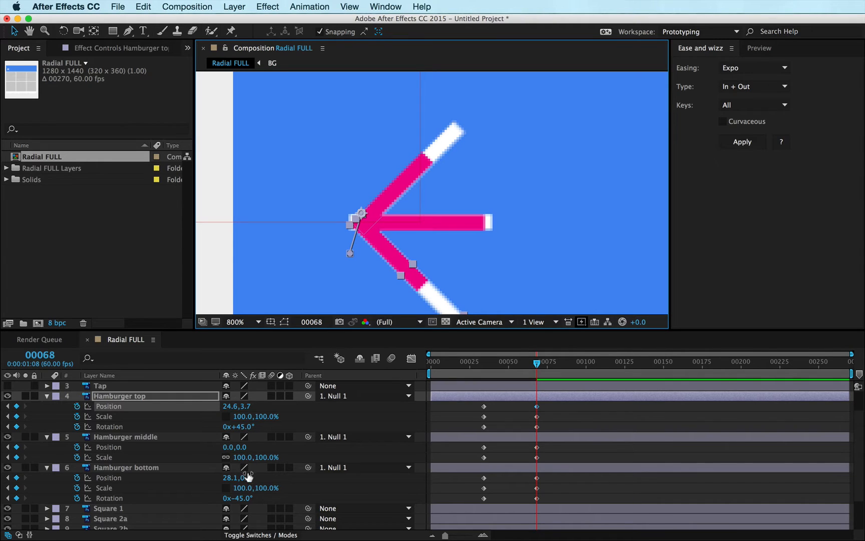
Step: With layer controls hidden, set the horizontal scale at frame 68 to 66.7% for Hamburger top and 69.6% for Hamburger bottom
left_click(241, 415)
left_click_drag(241, 415, 215, 408)
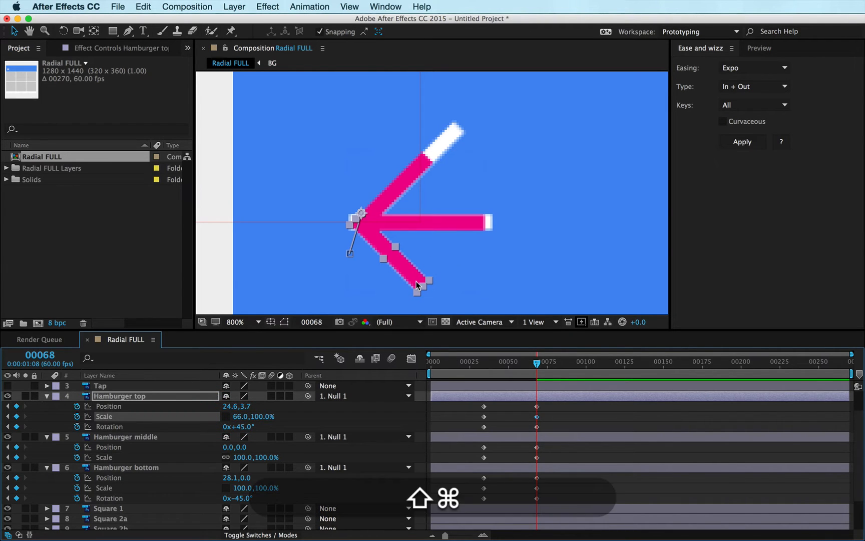
key("shift+super+h")
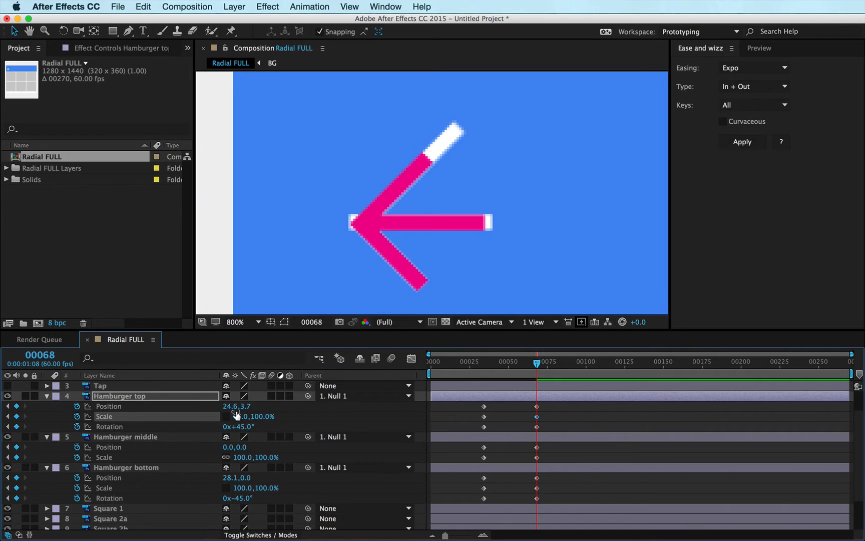
left_click_drag(236, 412, 235, 408)
key("super")
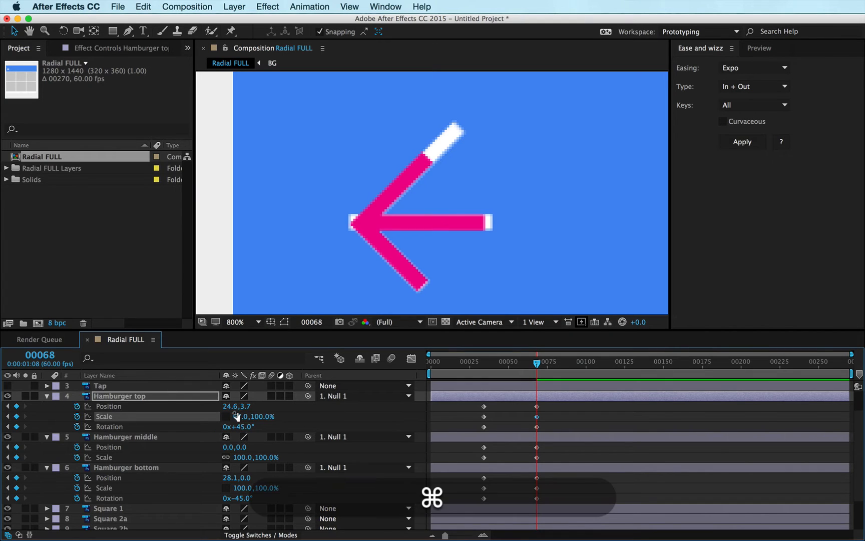
left_click_drag(236, 416, 264, 395)
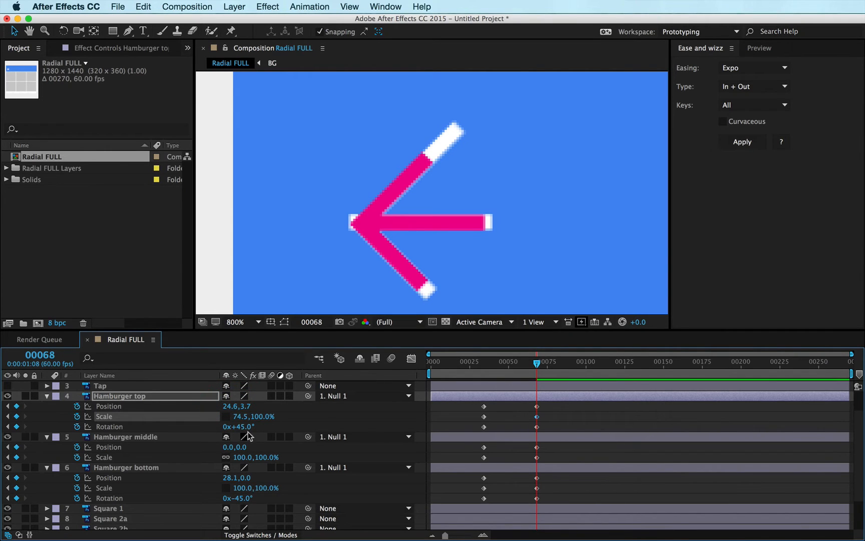
mouse_move(235, 413)
left_mouse_down()
mouse_move(268, 413)
mouse_move(211, 412)
mouse_move(256, 406)
mouse_move(243, 407)
left_mouse_up()
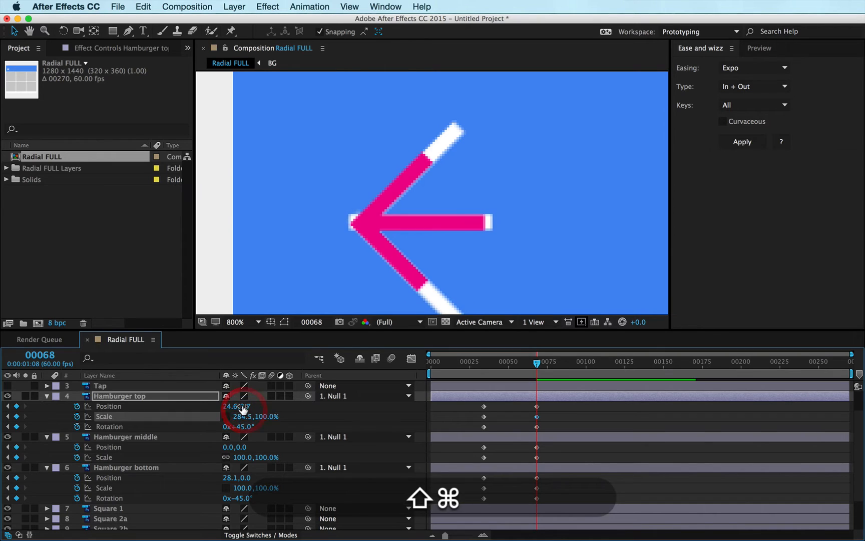
key("super+z")
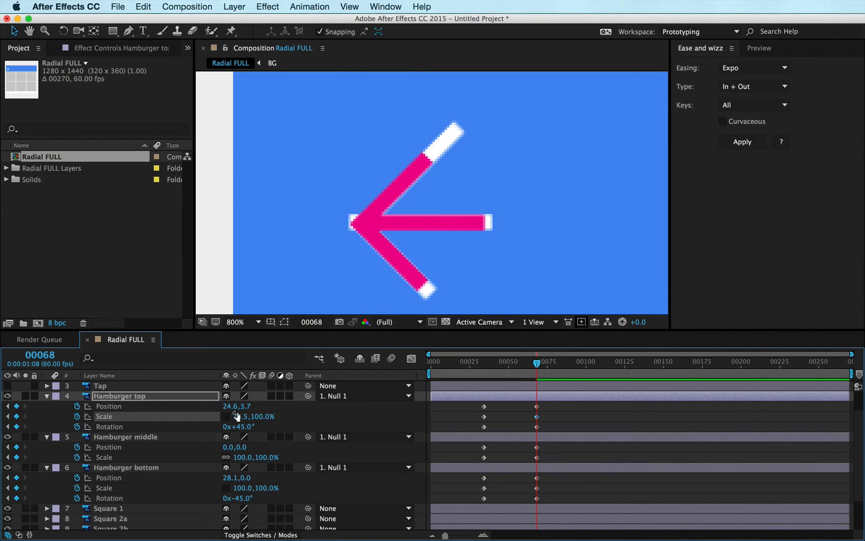
left_click_drag(236, 416, 191, 413)
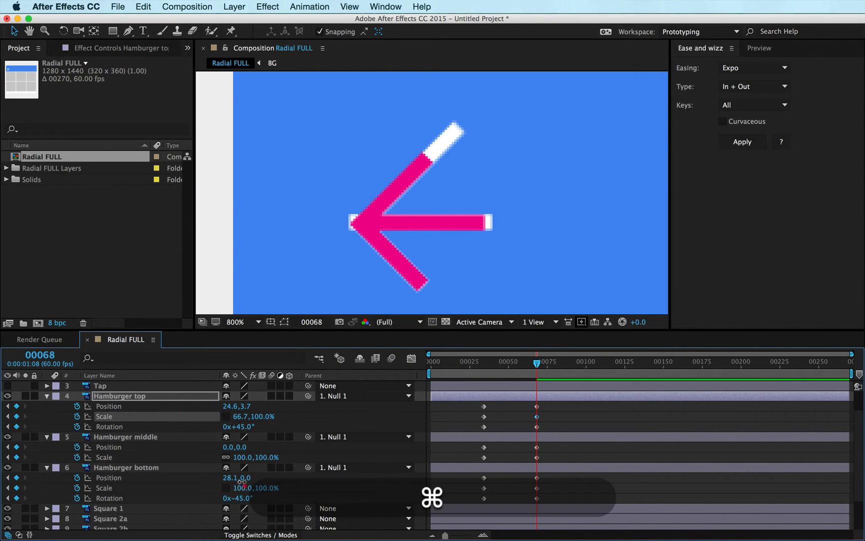
left_click_drag(248, 491, 73, 496)
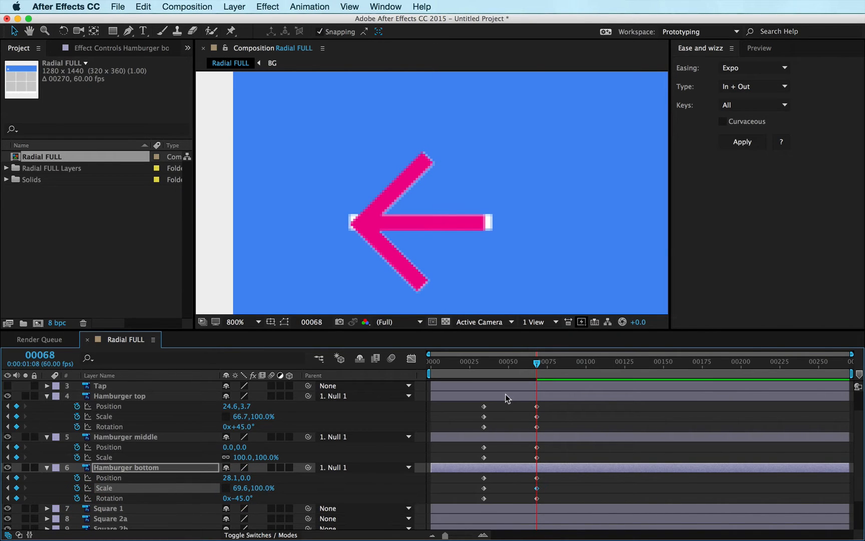
Step: Select the Hamburger middle layer, show the layer controls, and activate the Pan Behind (Anchor Point) tool
left_click(507, 397)
left_click(496, 437)
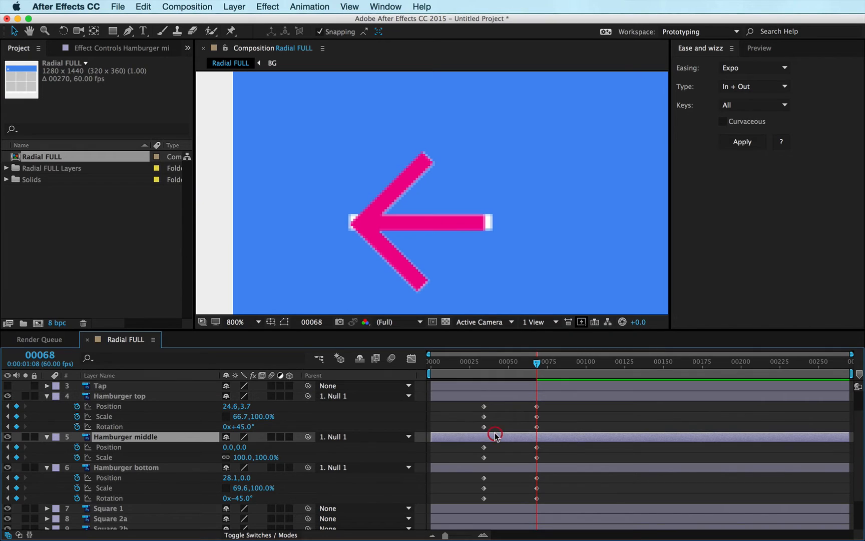
key("shift+super+h")
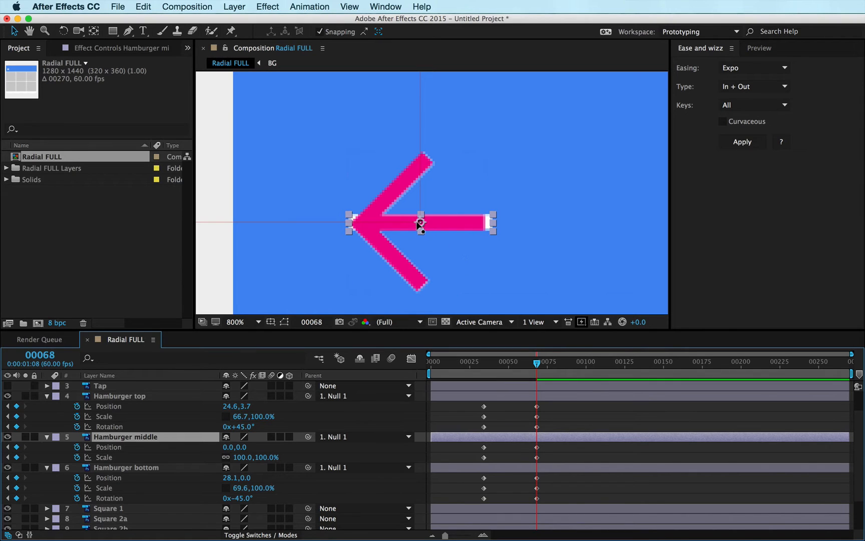
key("y")
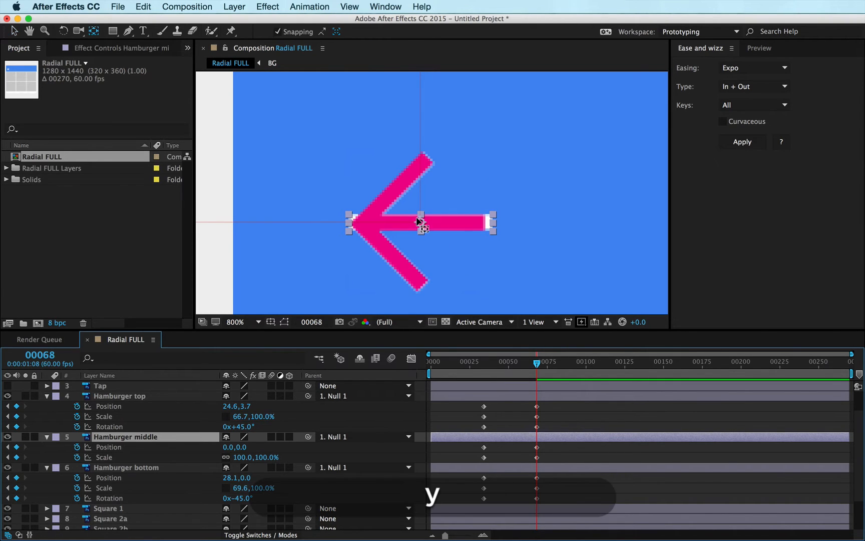
Step: Try moving Hamburger middle's anchor point, undo that, and remove the layer's position keyframes at frame 34
mouse_move(416, 220)
left_mouse_down()
mouse_move(382, 258)
mouse_move(286, 295)
mouse_move(289, 286)
left_mouse_up()
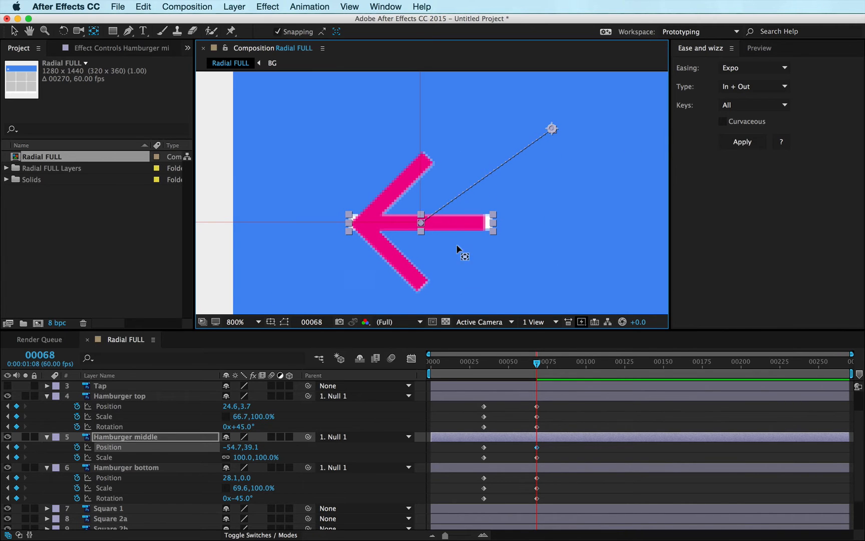
key("super+z")
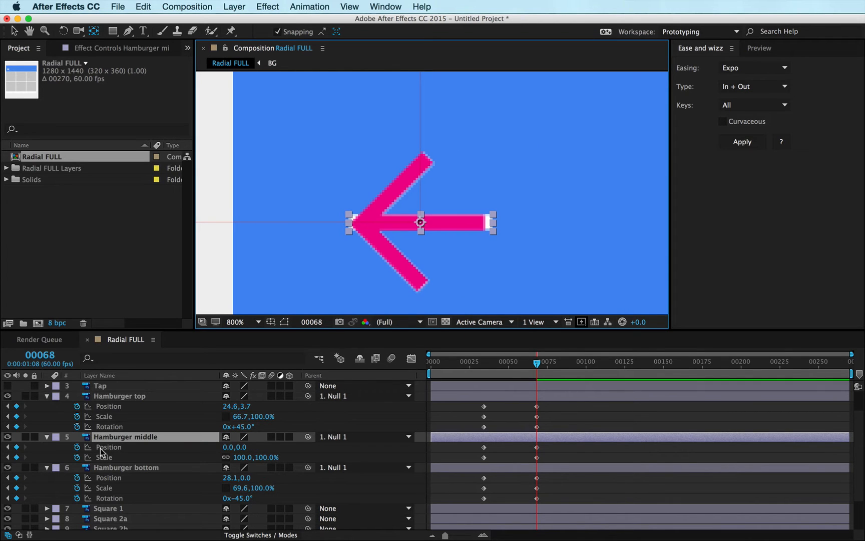
left_click(482, 362, "shift")
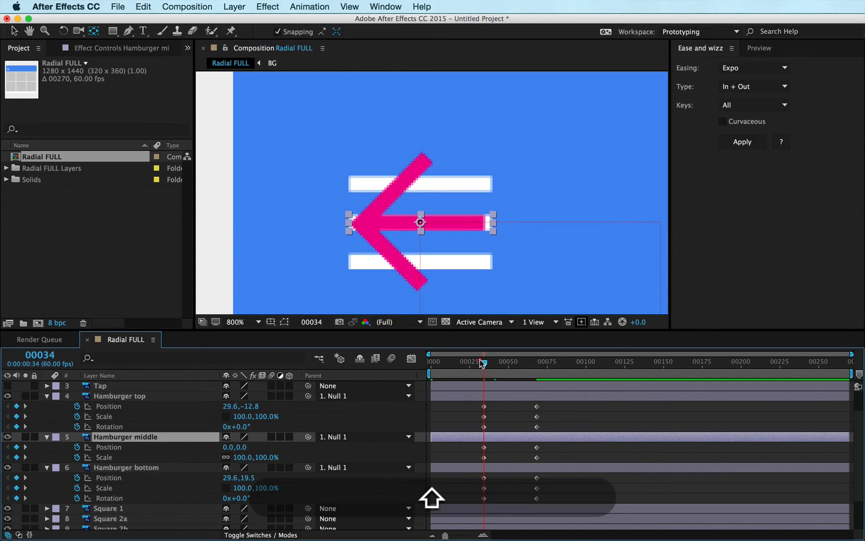
left_click(76, 448)
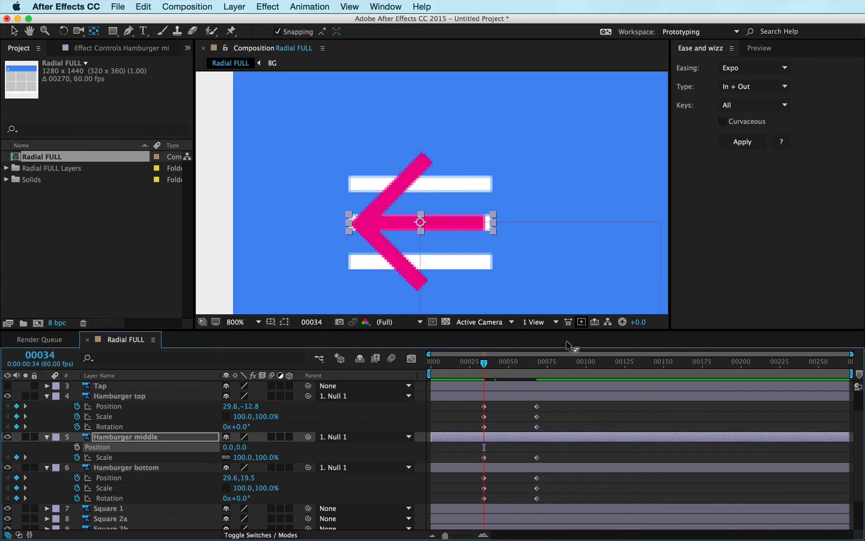
Step: At frame 68, move Hamburger middle's anchor point to the bar's upper corner at the arrow tip, giving position 30.0, 3.3
left_click_drag(530, 363, 537, 363)
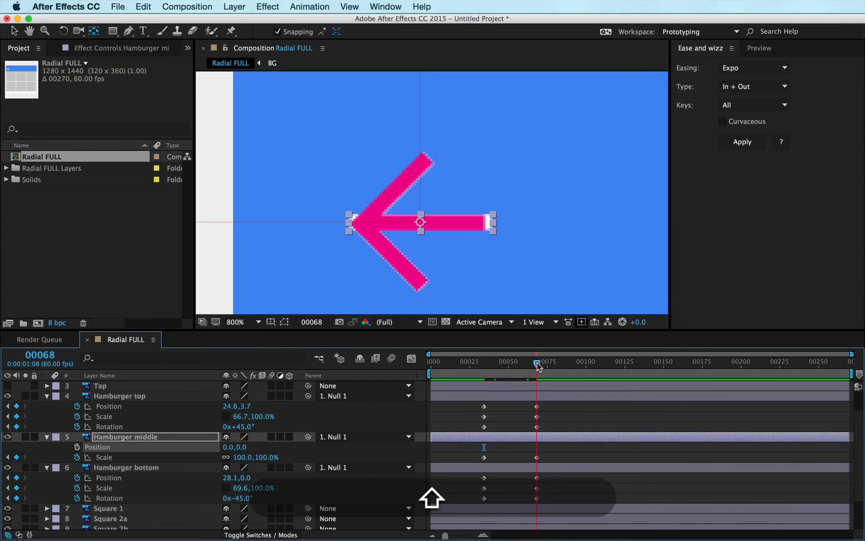
left_click(414, 219)
left_click_drag(415, 218, 342, 221)
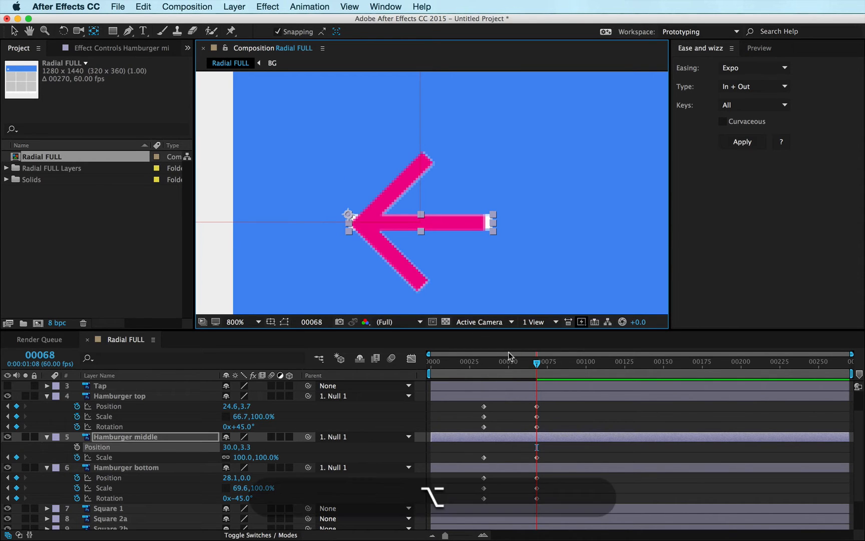
Step: Add position keyframes to Hamburger middle at frames 68 and 34, ending at frame 68
key("alt+p")
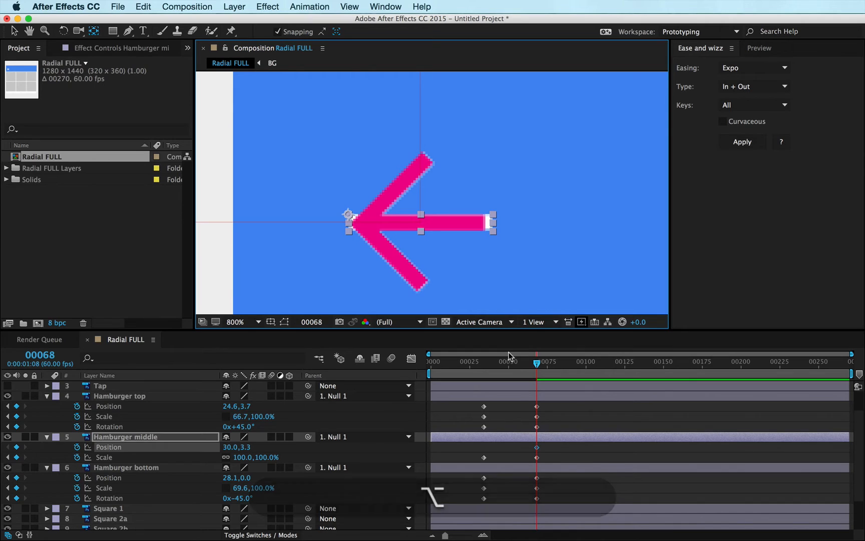
key("j")
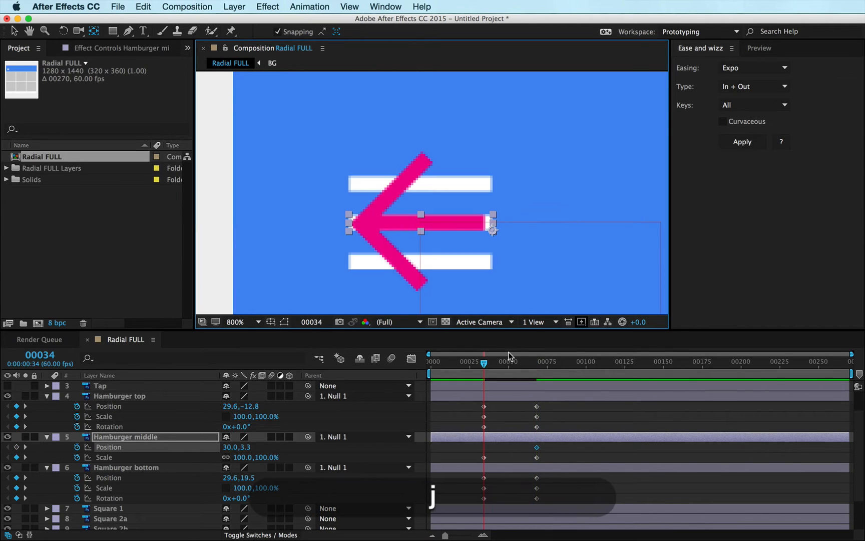
key("alt+p")
key("k")
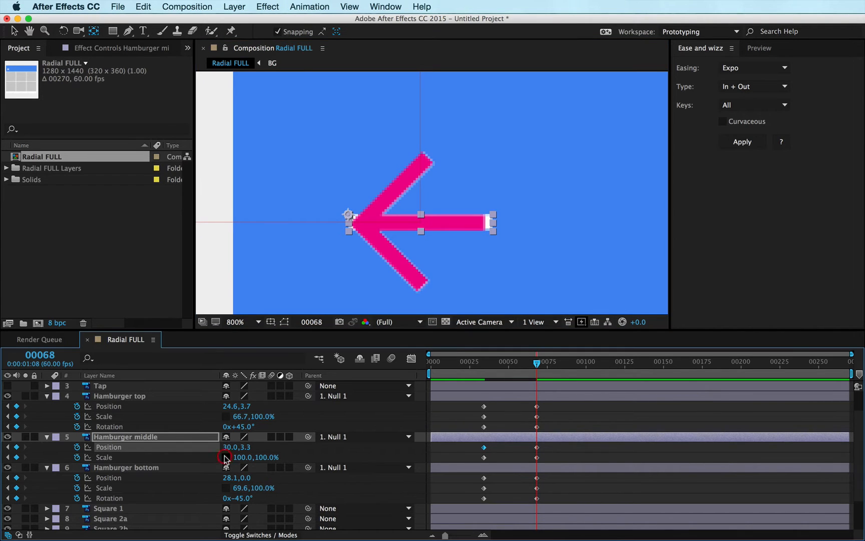
Step: Fit Hamburger middle to the reference arrow's shaft at frame 68 with position 23.0, 3.3 and unlinked horizontal scale 82.9%
left_click_drag(239, 457, 202, 459)
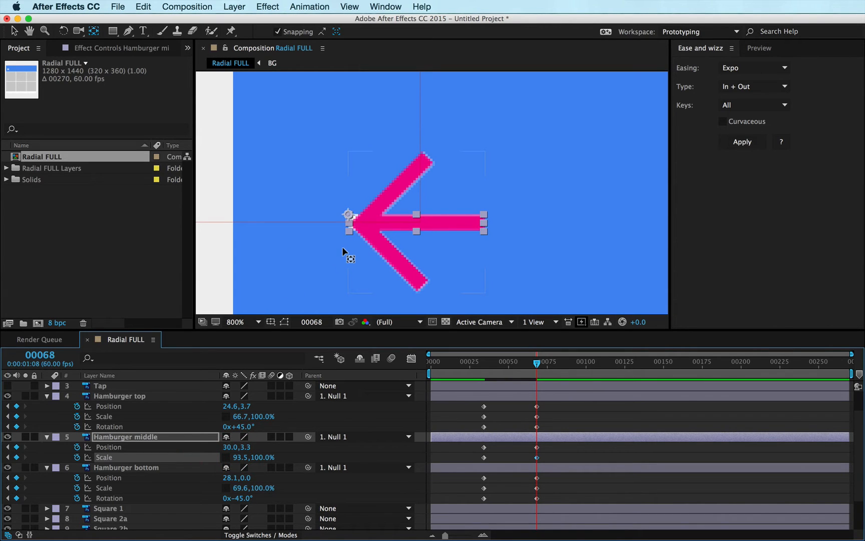
key("shift+Right")
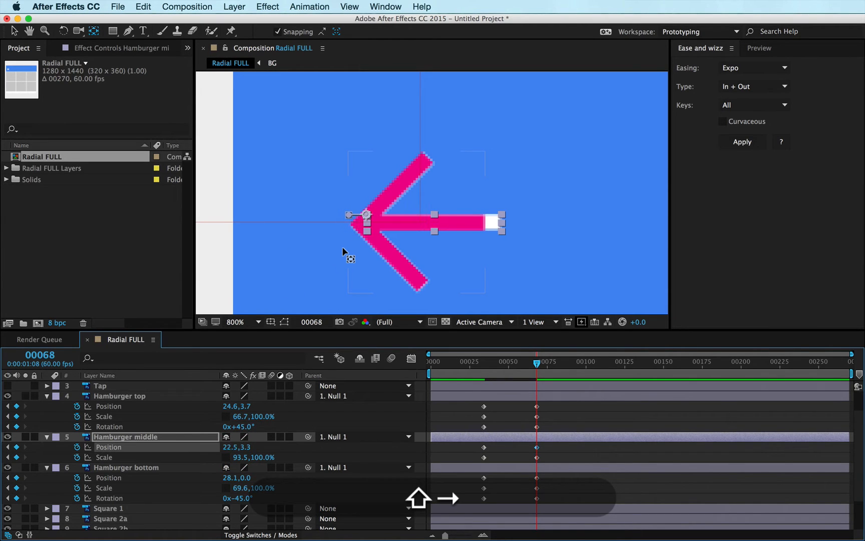
key("shift+Left")
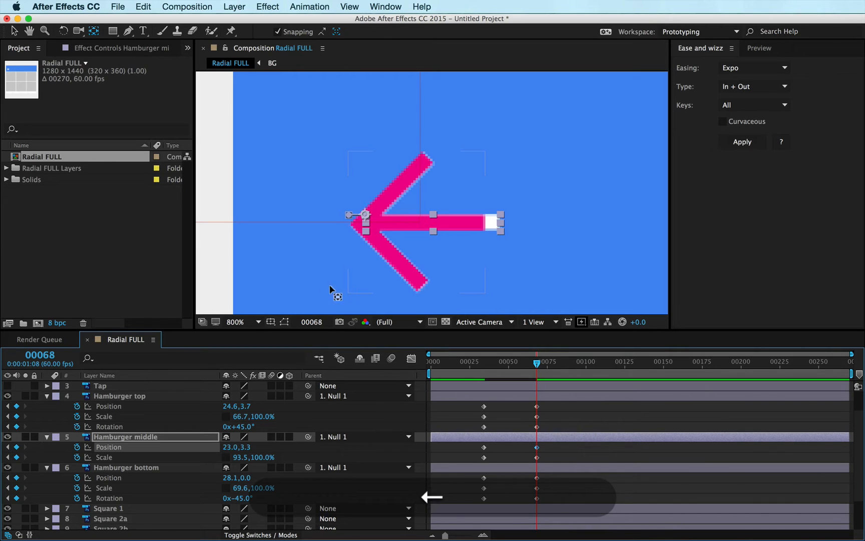
left_click_drag(237, 456, 214, 453)
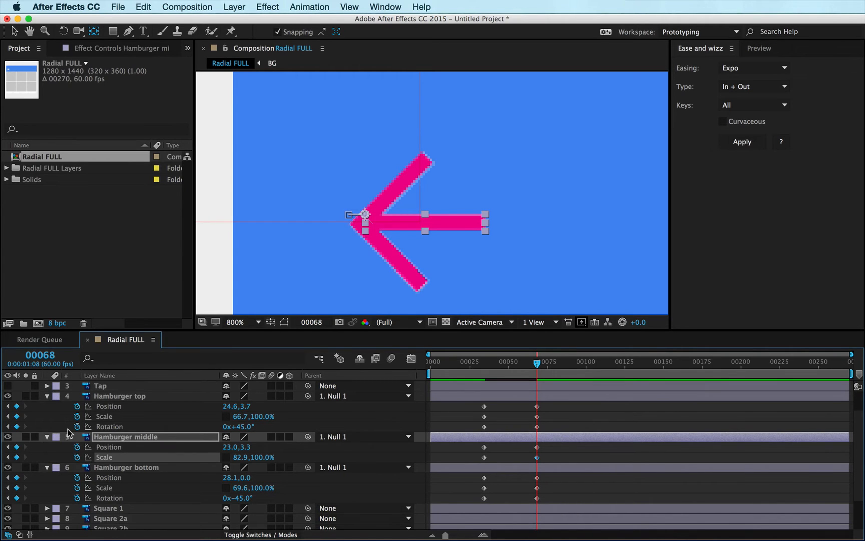
scroll(69, 431, "up", 3)
left_click(7, 406)
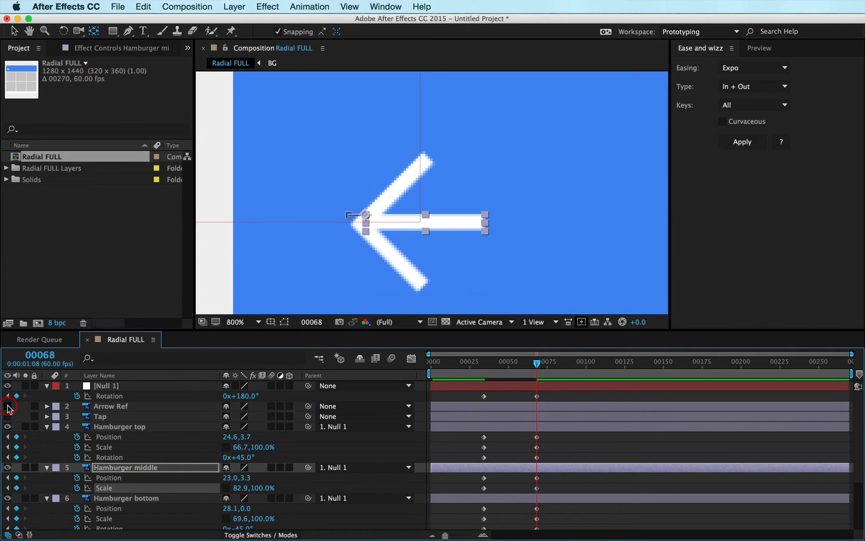
key("shift+super+a")
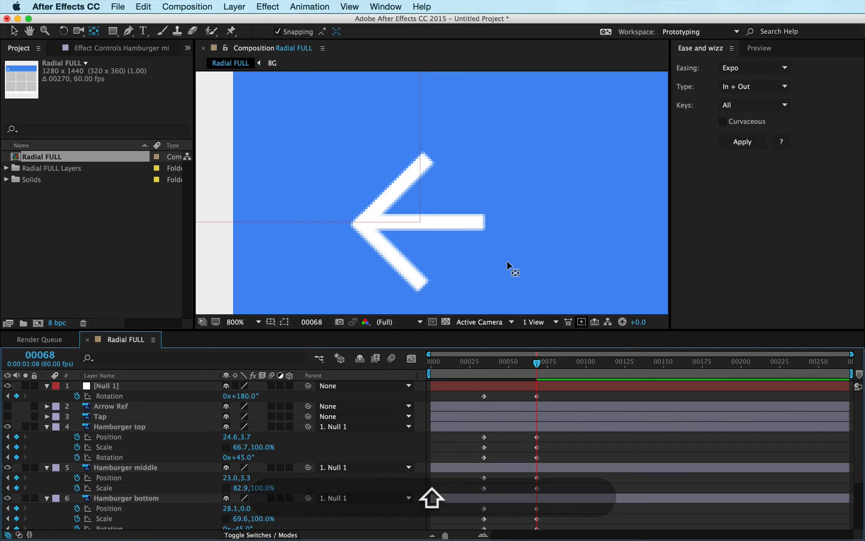
key("comma")
key("comma")
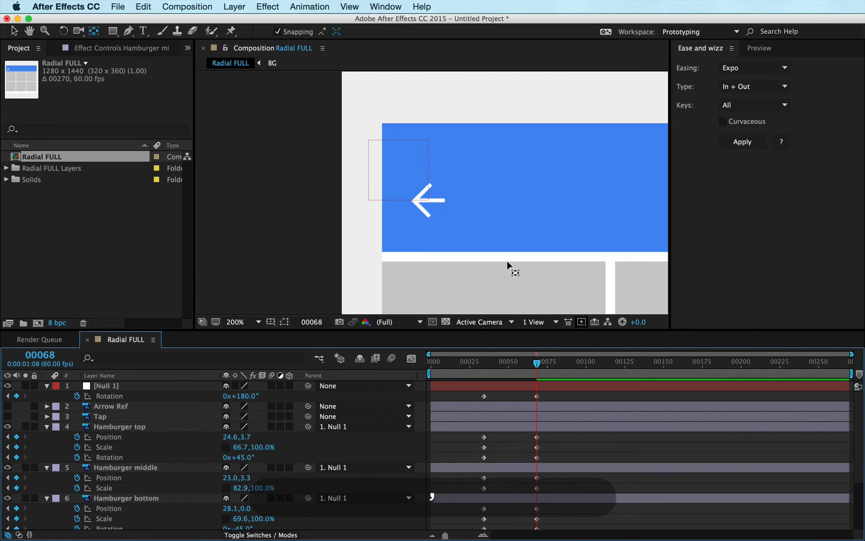
left_click_drag(537, 362, 578, 361)
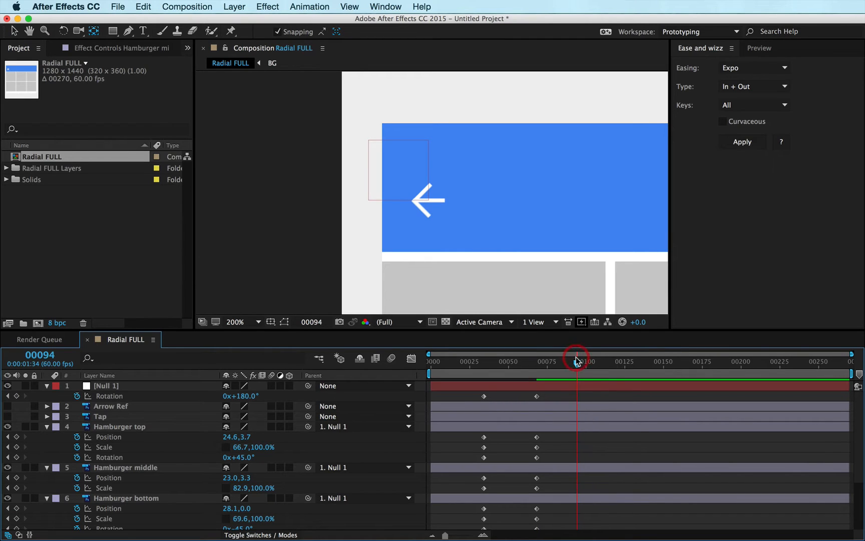
key("super+minus")
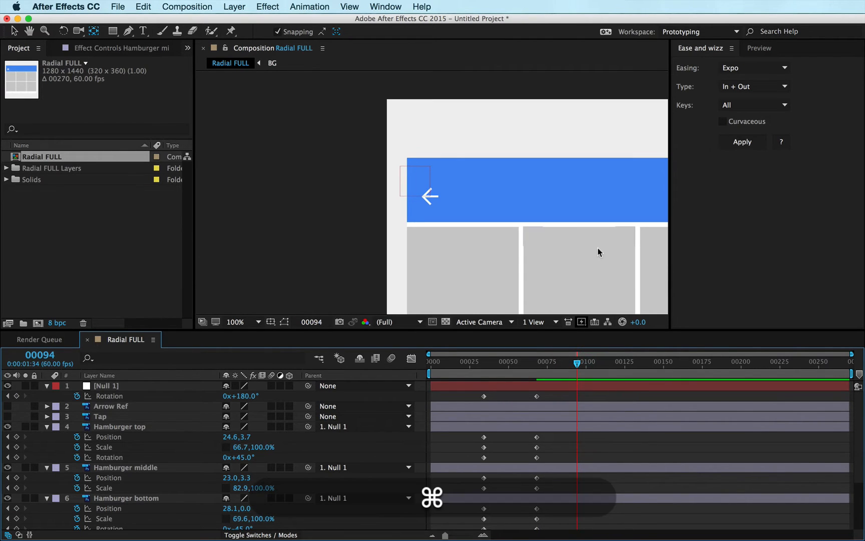
key("super+z")
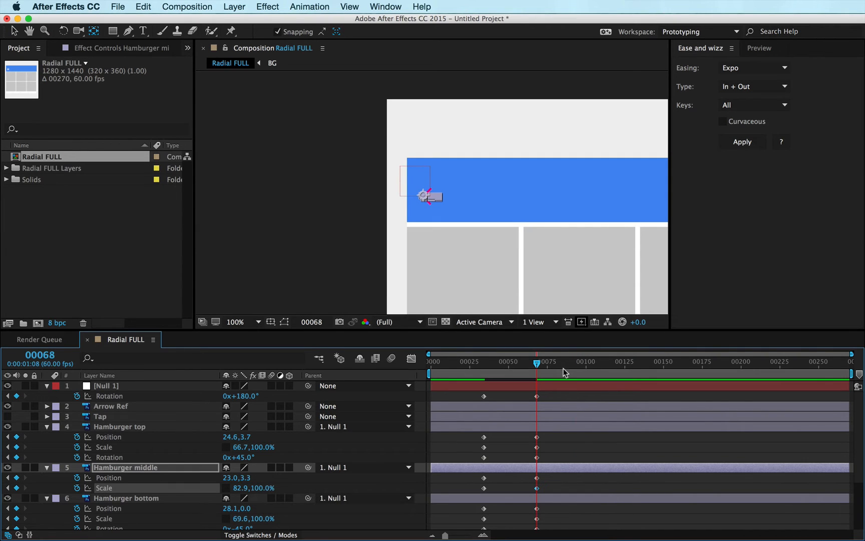
Step: At frame 68, hide the Arrow Ref layer and turn off the layer controls in the composition view
left_click_drag(565, 361, 537, 360)
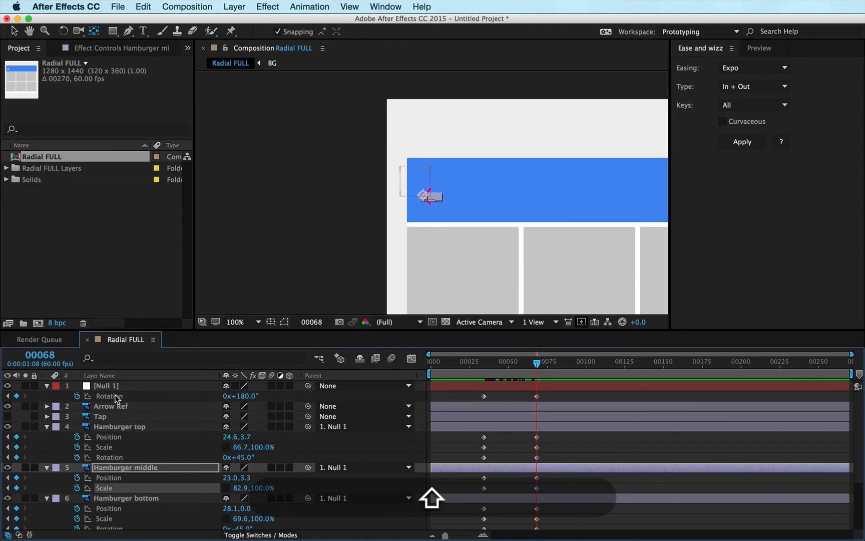
left_click(7, 406)
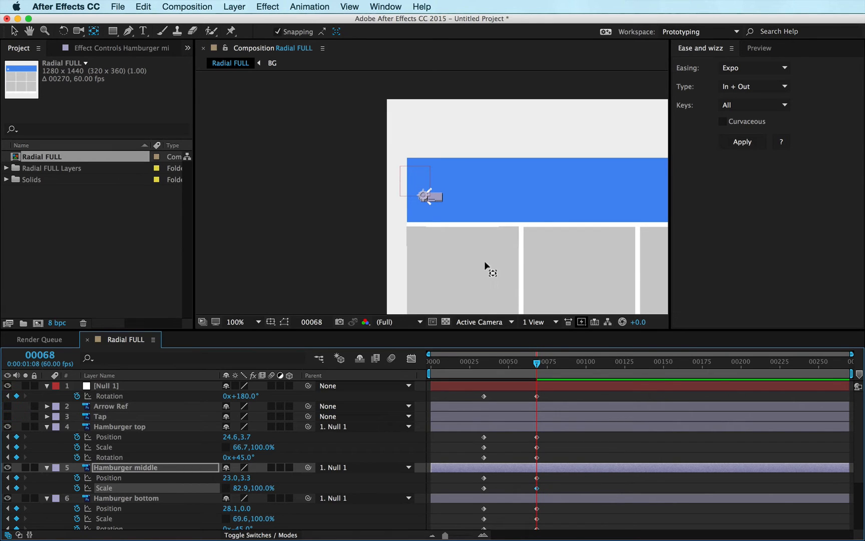
key("shift+super+h")
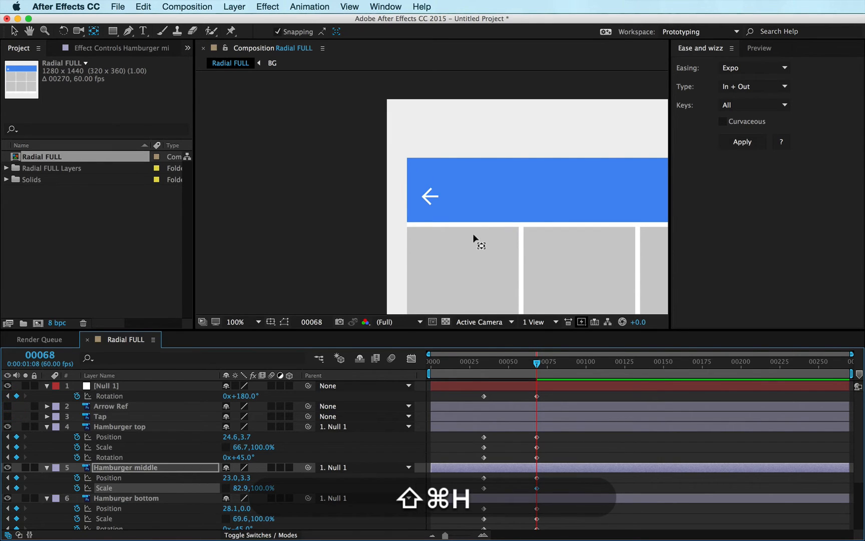
Step: End the work area at frame 119 and preview the hamburger-to-arrow animation
left_click(616, 361)
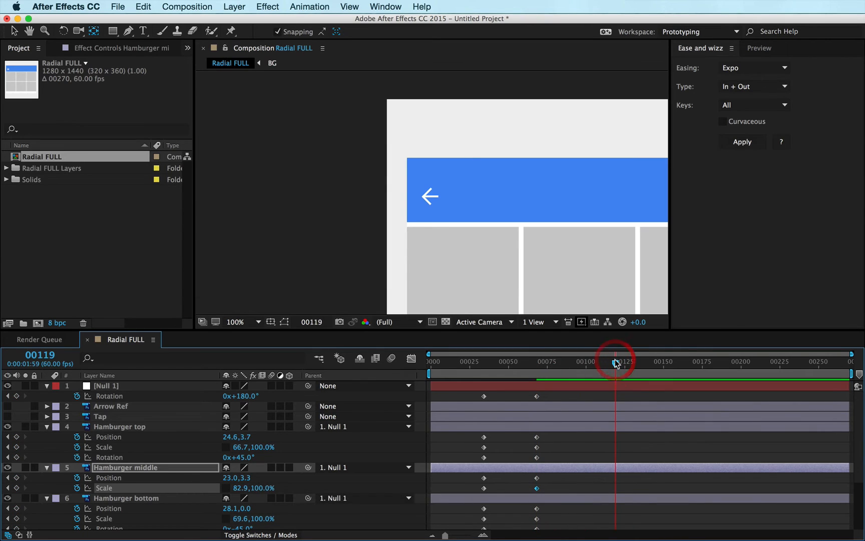
key("n")
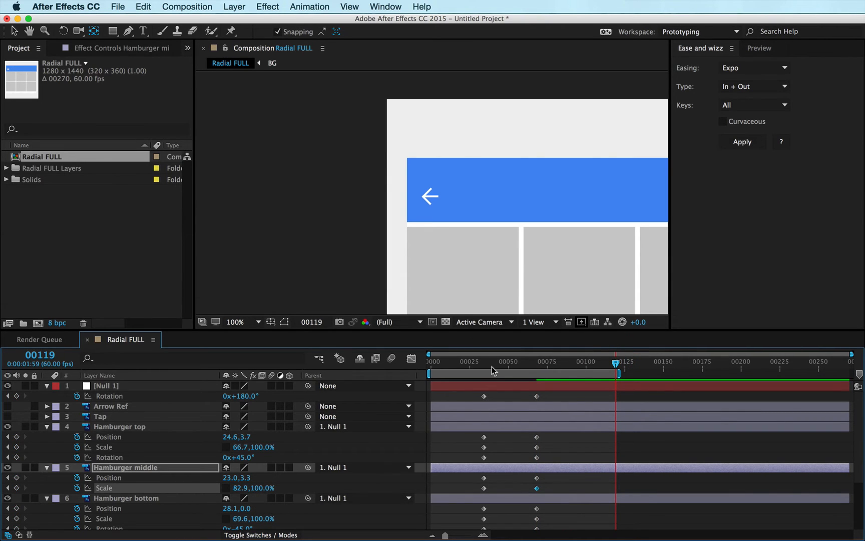
key("ctrl+0")
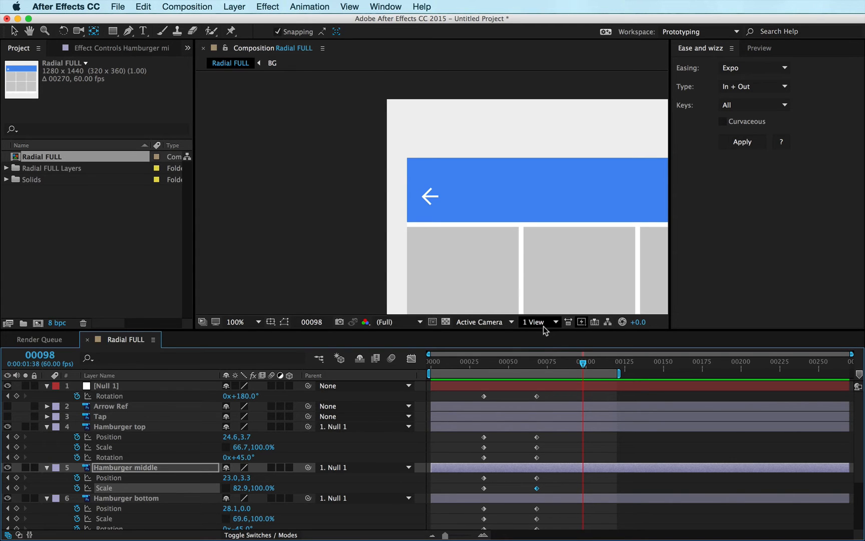
Step: With the timeline enlarged and the composition fitted to the view, go to frame 34 and select the Square 1 layer
left_click_drag(538, 328, 519, 279)
key("shift+slash")
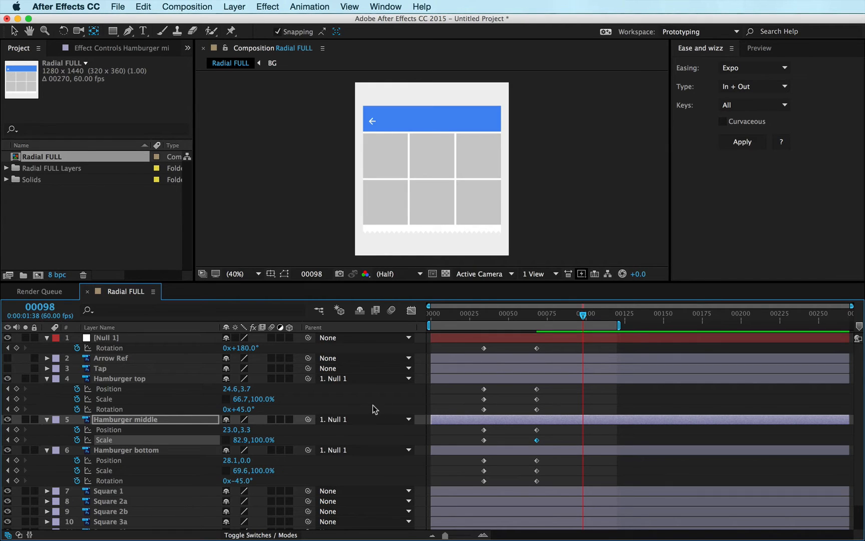
mouse_move(491, 311)
left_mouse_down()
mouse_move(482, 311)
mouse_move(546, 313)
mouse_move(483, 313)
left_mouse_up()
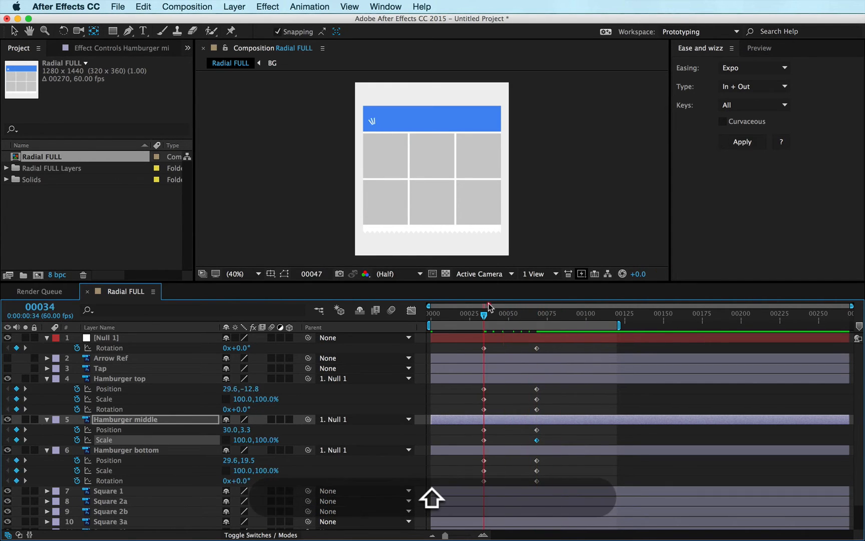
scroll(527, 486, "down", 3)
key("v")
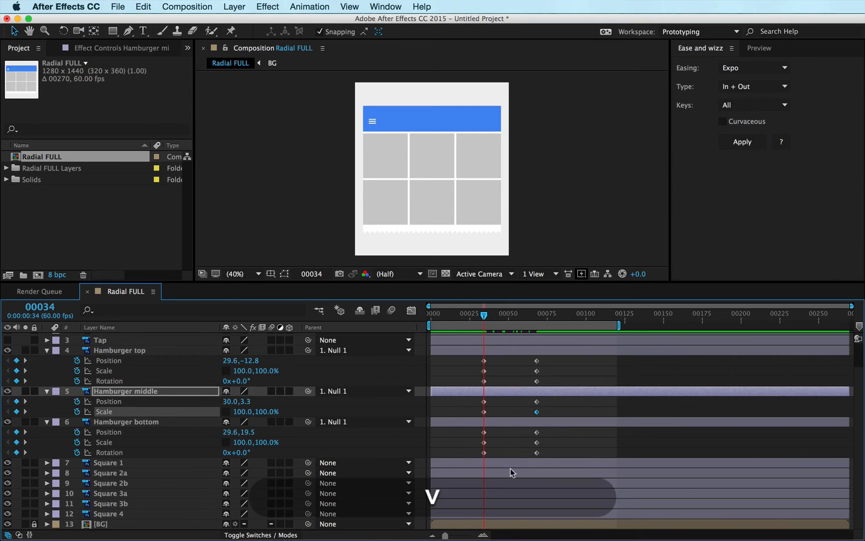
left_click(488, 463)
Step: Switch to the QuickTime reference video and step through its frames to examine how the squares fade out
key("super+Tab")
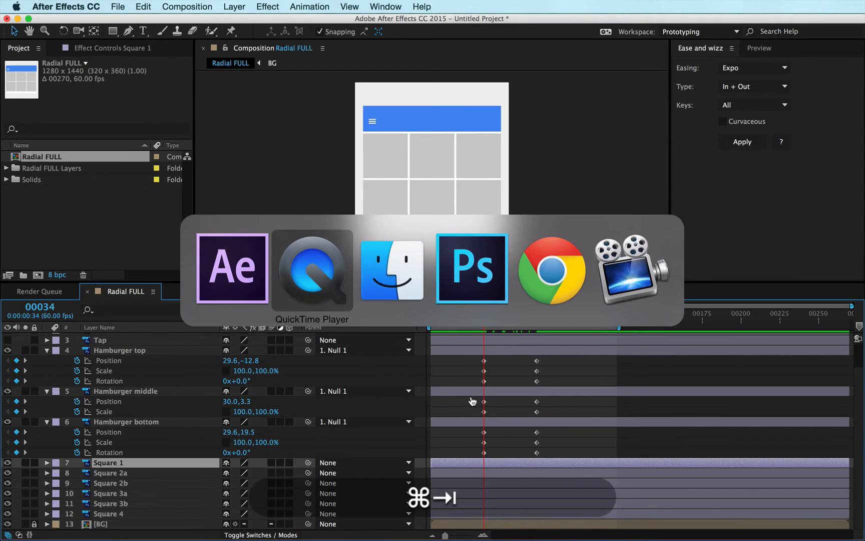
key("super+Left")
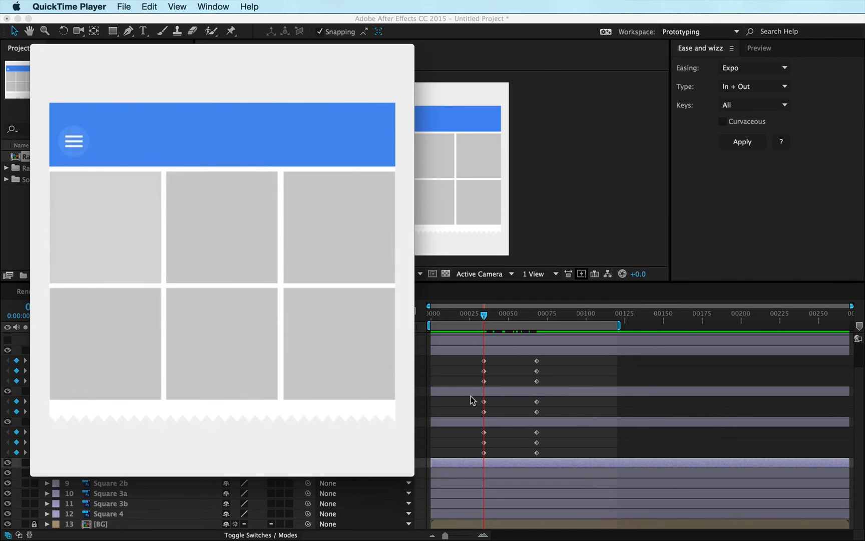
key("Right")
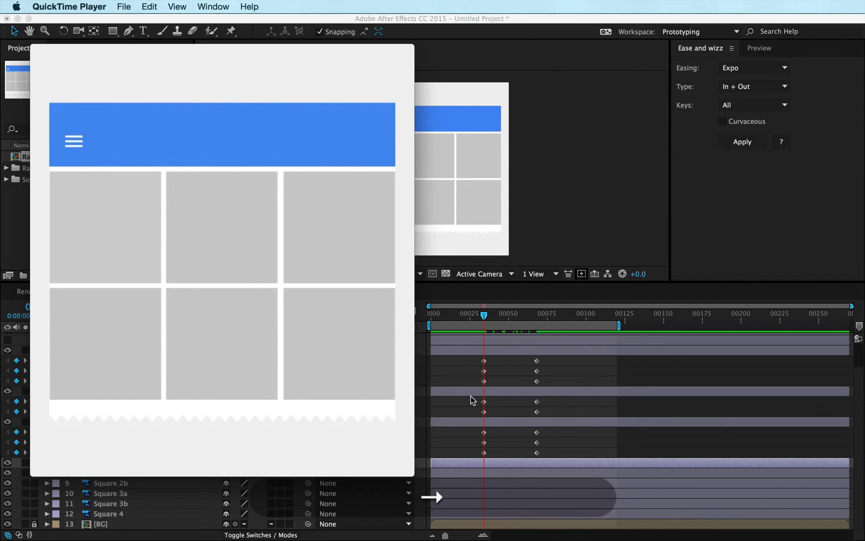
key("Right")
key("Right")
key("Right")
key("Right")
key("Right")
key("Right")
key("Right")
key("Right")
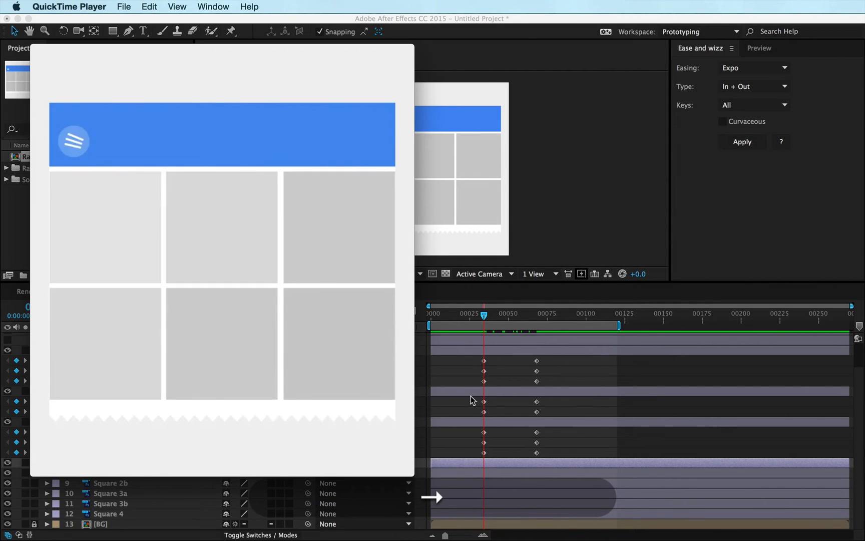
key("Right")
key("Right")
key("Right")
key("Right")
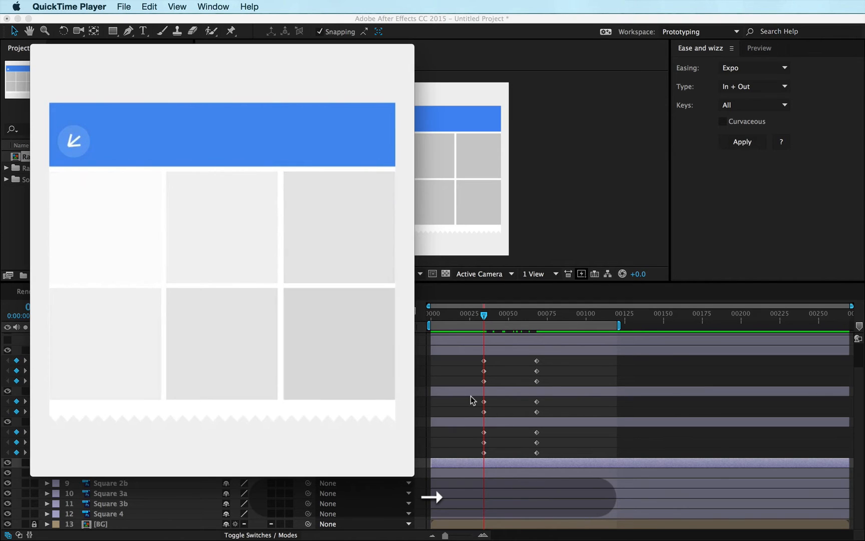
key("Right")
key("Right")
key("Right")
key("Right")
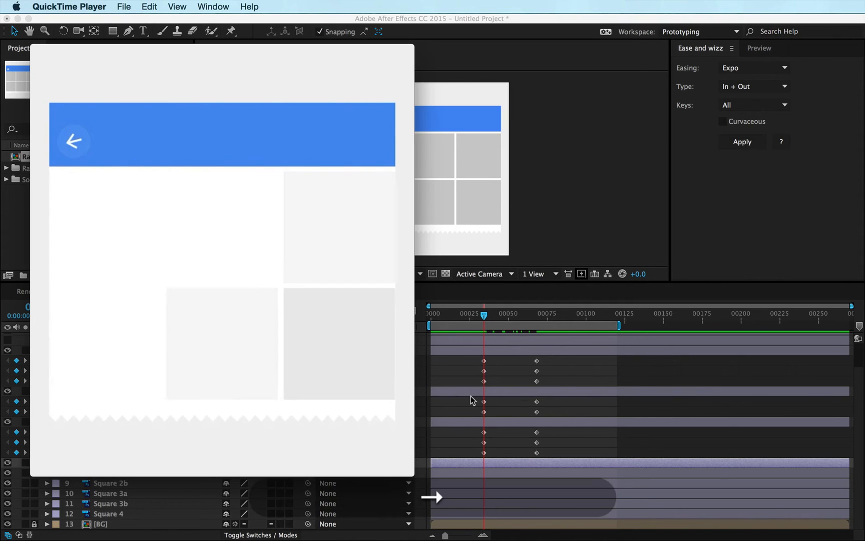
key("super+Tab")
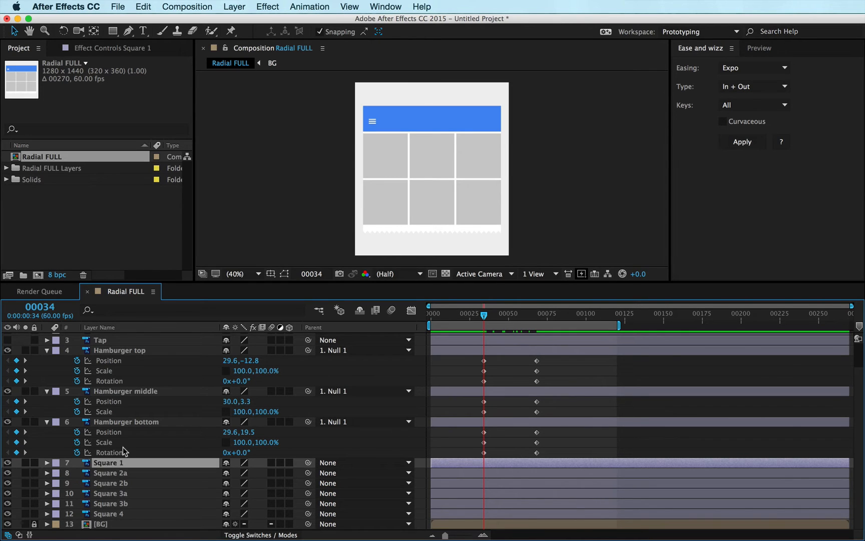
Step: Select all six Square layers, from Square 1 to Square 4, and show only their Opacity property without keyframes
left_click(114, 507, "shift")
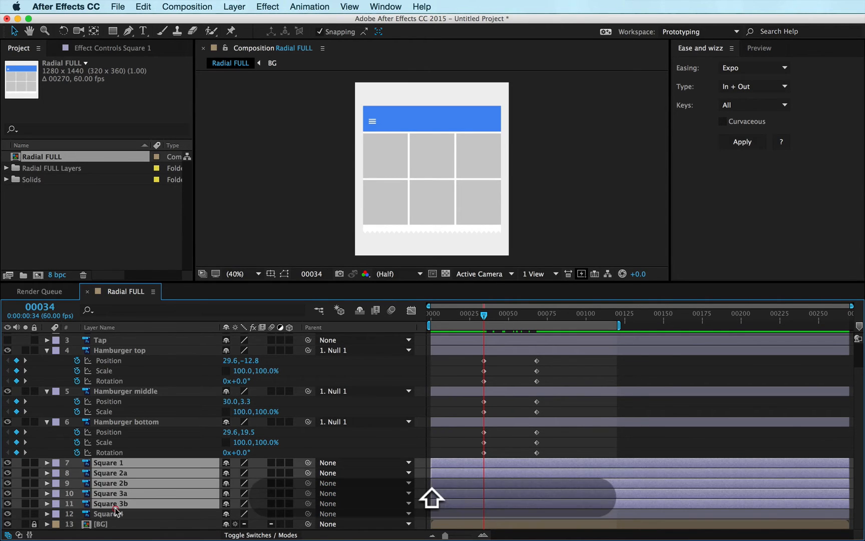
left_click(115, 515, "shift")
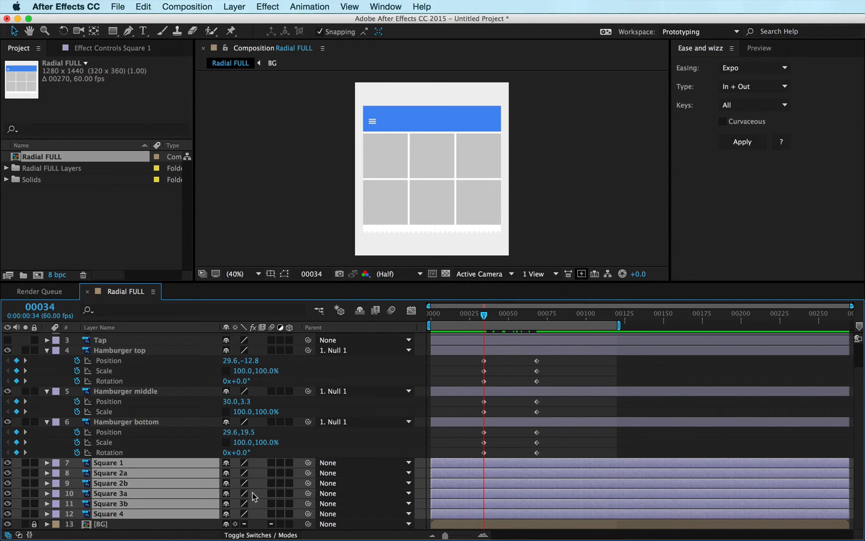
key("alt+shift+t")
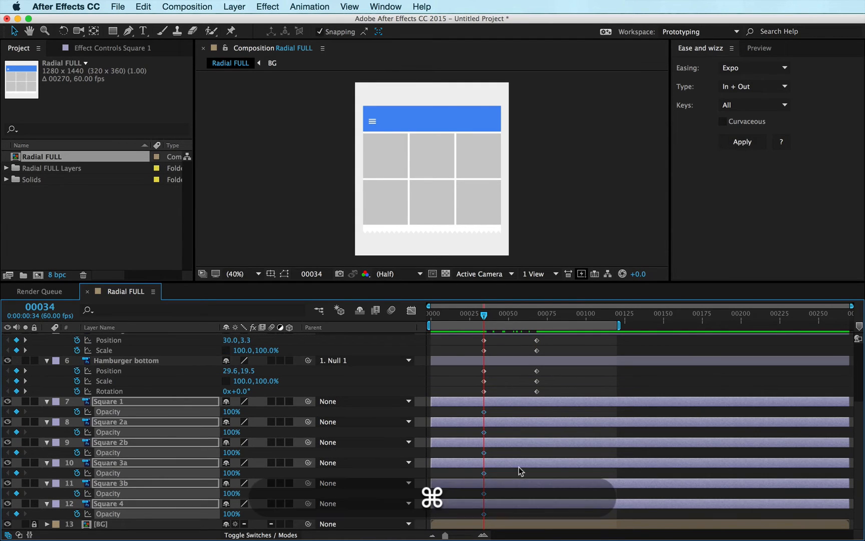
key("super+z")
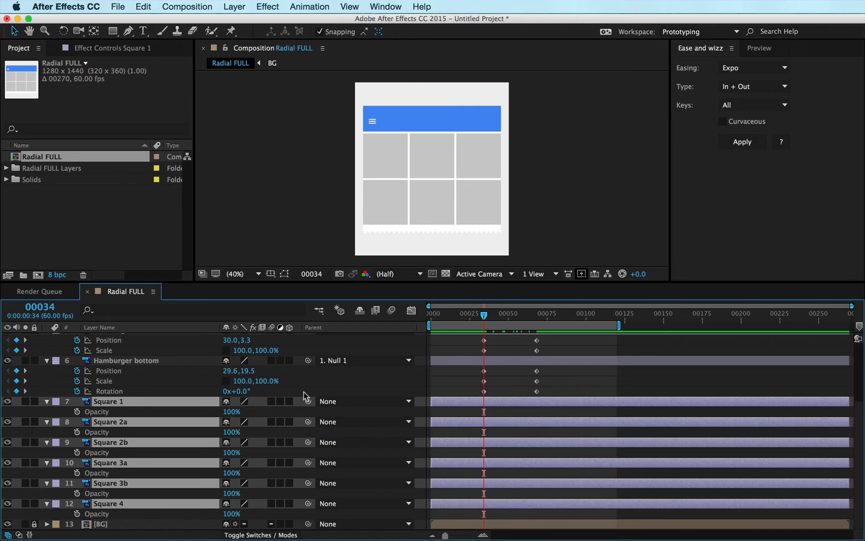
key("u")
key("u")
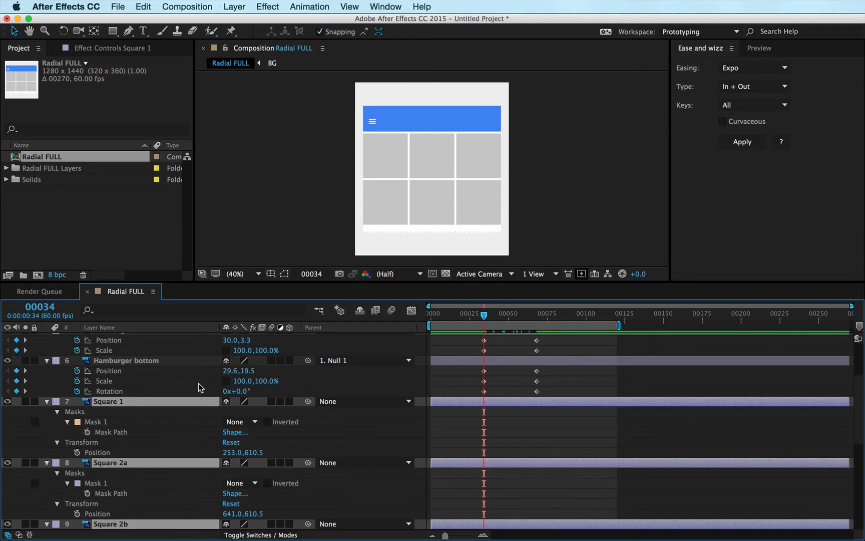
key("t")
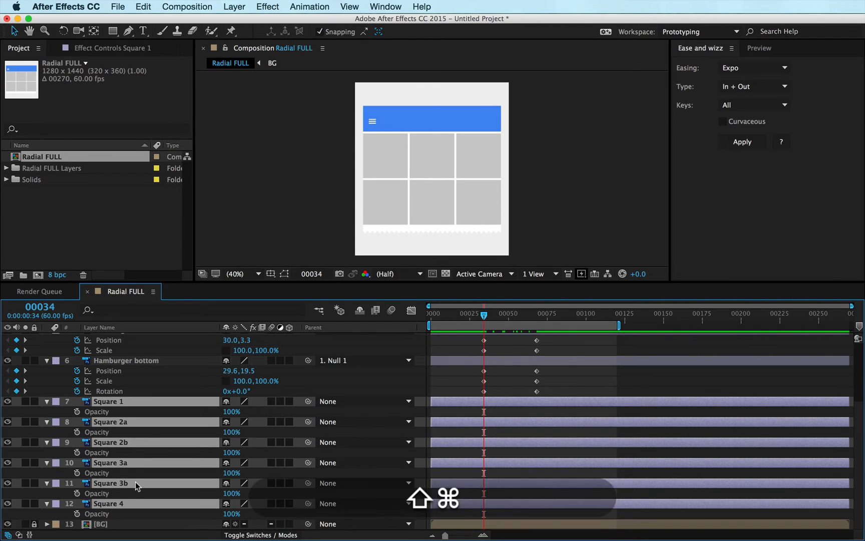
Step: Link Square 2b's opacity to Square 2a's opacity with the expression thisComp.layer("Square 2a").transform.opacity
key("shift+super+a")
left_click(99, 423)
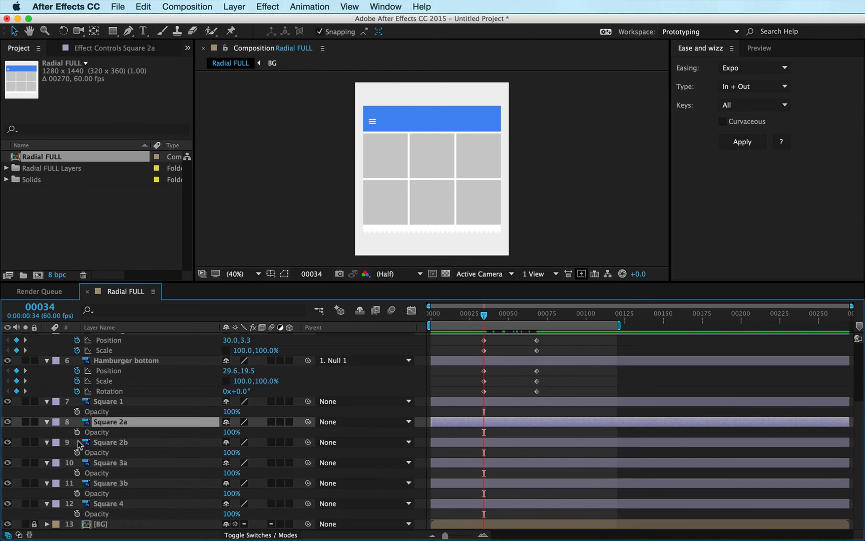
left_click(103, 442)
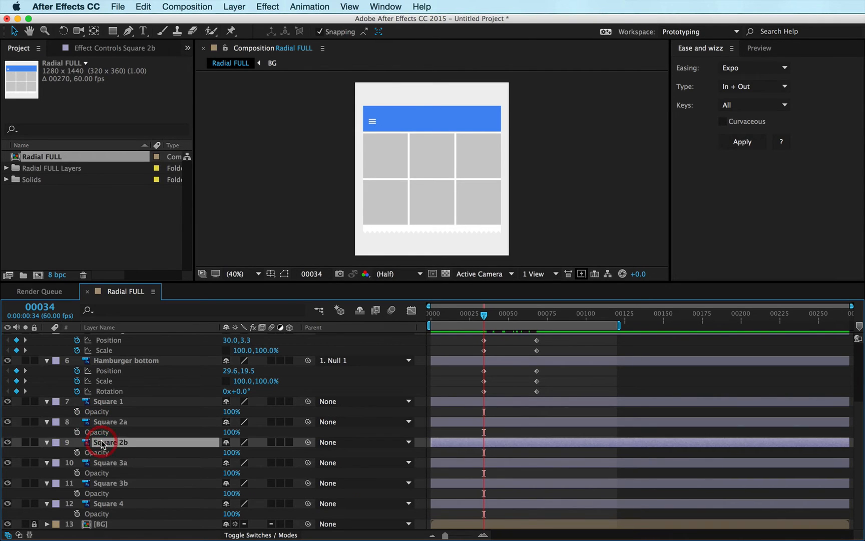
left_click(104, 424)
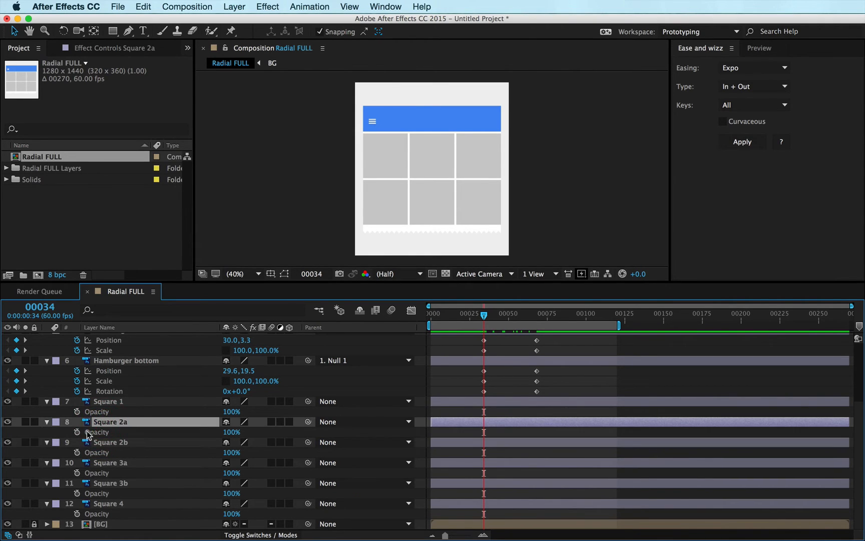
left_click(109, 444)
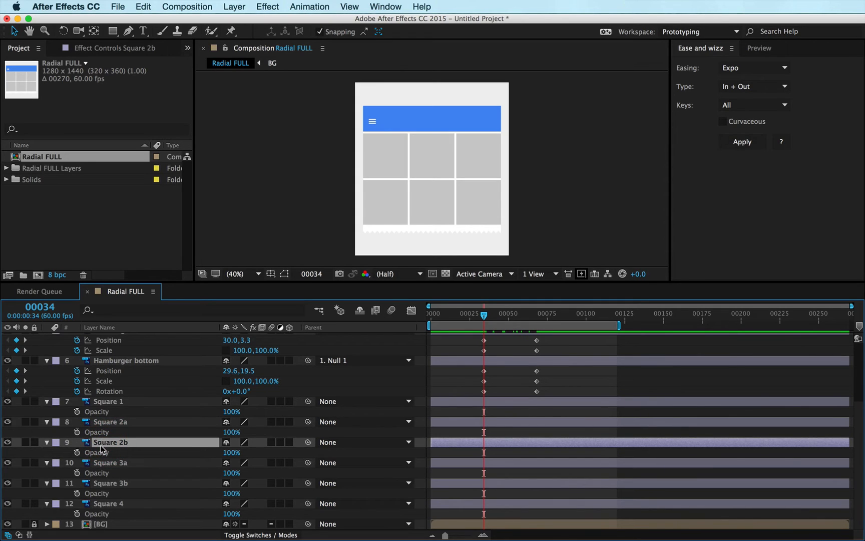
key("alt")
left_click(76, 452, "alt")
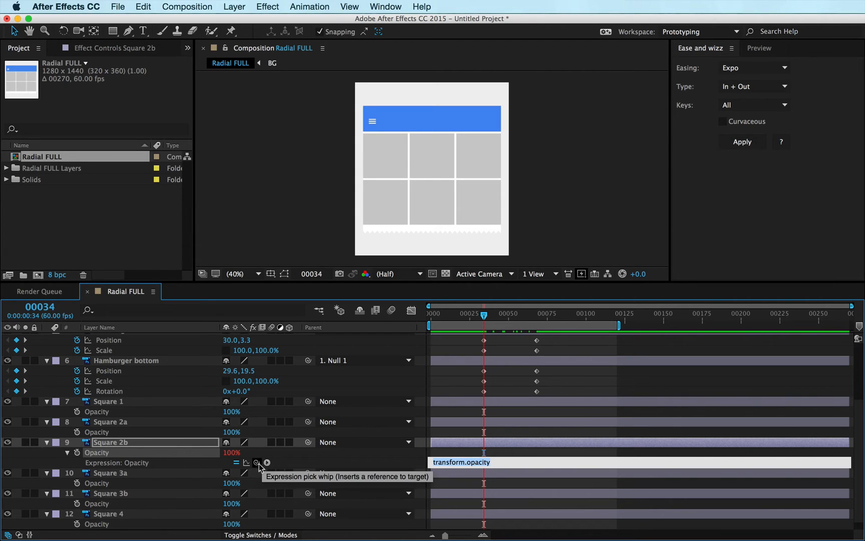
left_click_drag(256, 462, 96, 435)
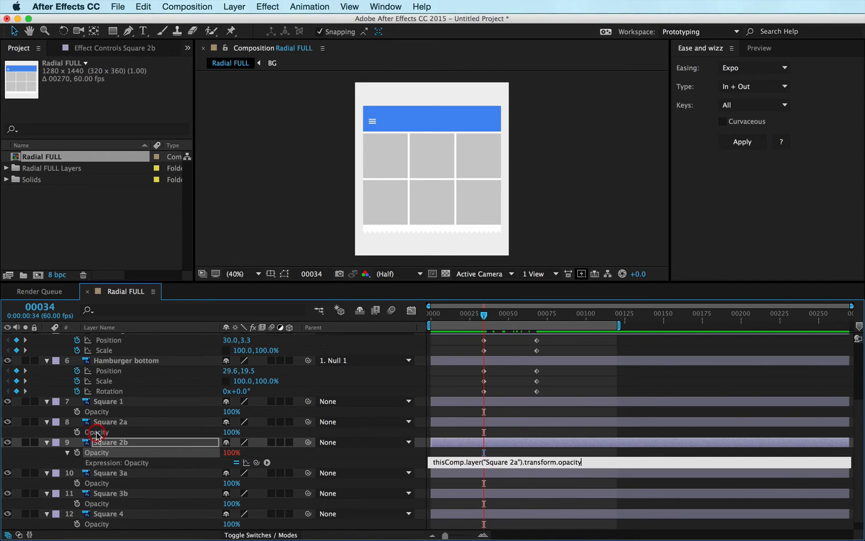
left_click(57, 432)
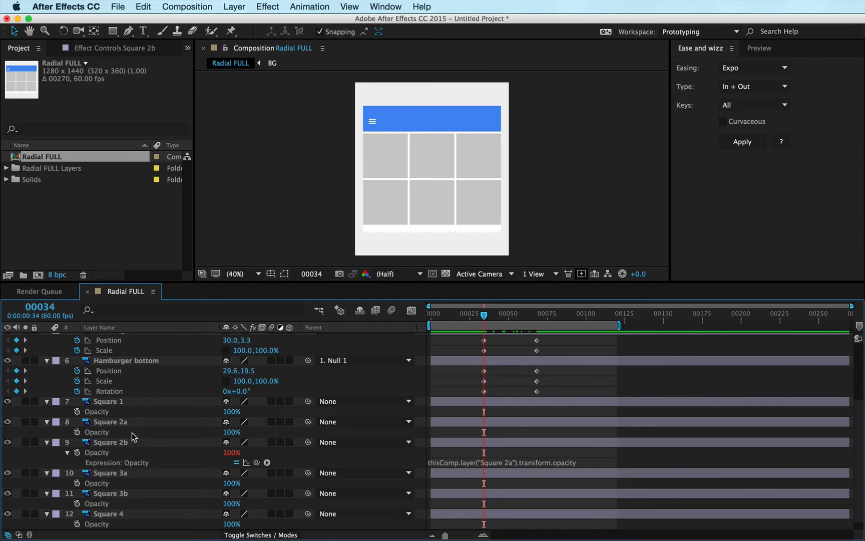
Step: Test the opacity link by changing Square 2a's opacity, and undo the change
left_click(115, 423)
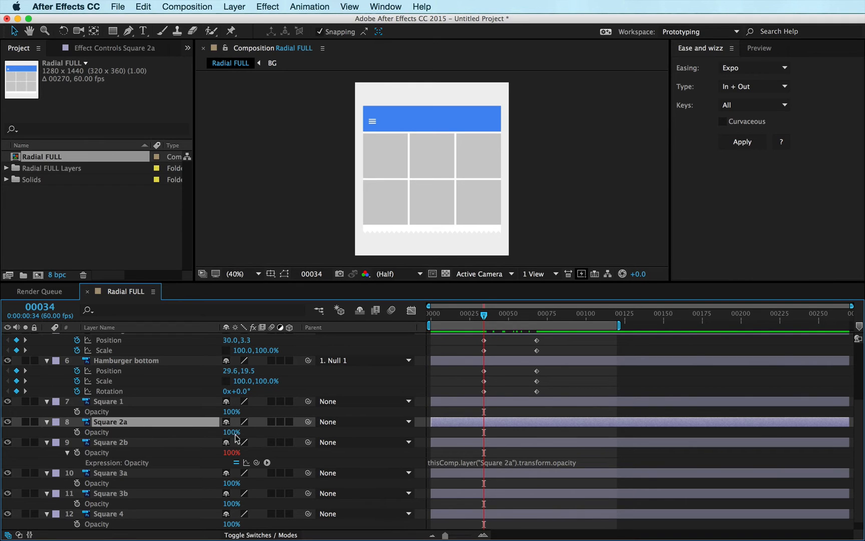
left_click_drag(232, 432, 249, 418)
key("super+z")
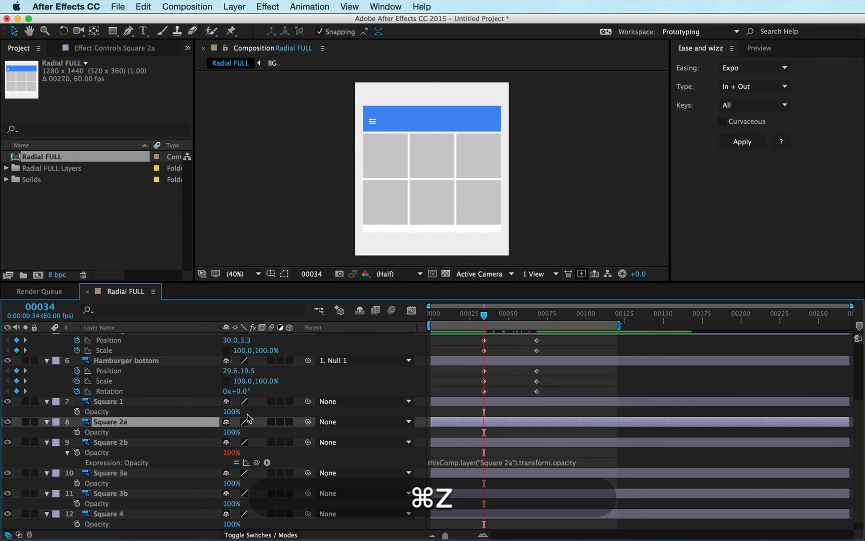
Step: Link Square 3b's opacity to Square 3a's with the expression thisComp.layer("Square 3a").transform.opacity, and briefly test the link
left_click(95, 494)
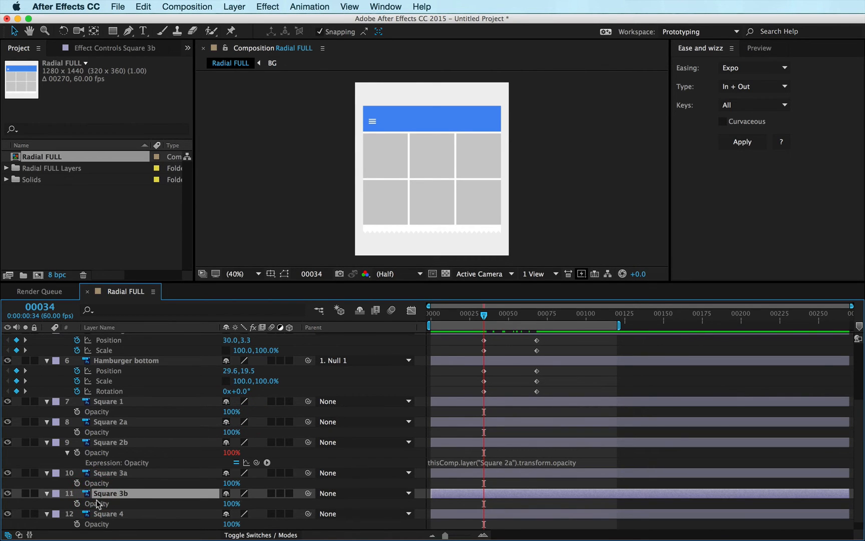
left_click(77, 503, "alt")
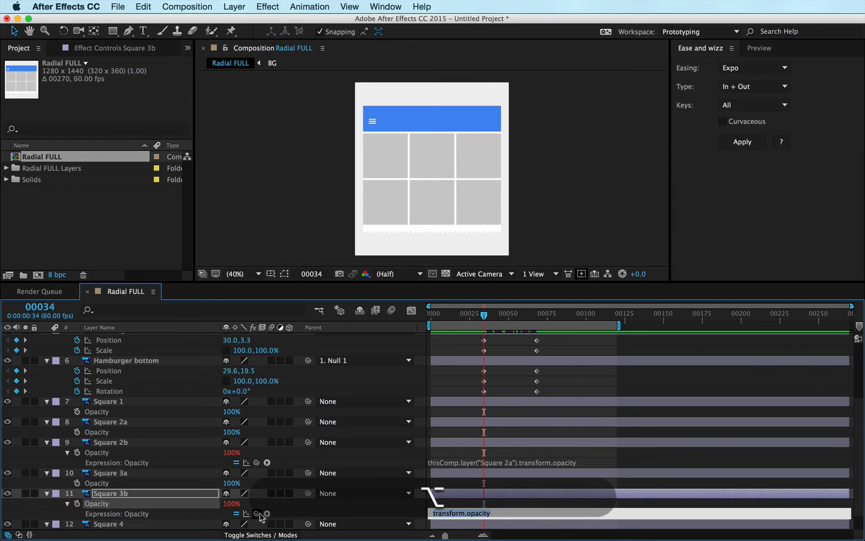
left_click_drag(257, 513, 108, 484)
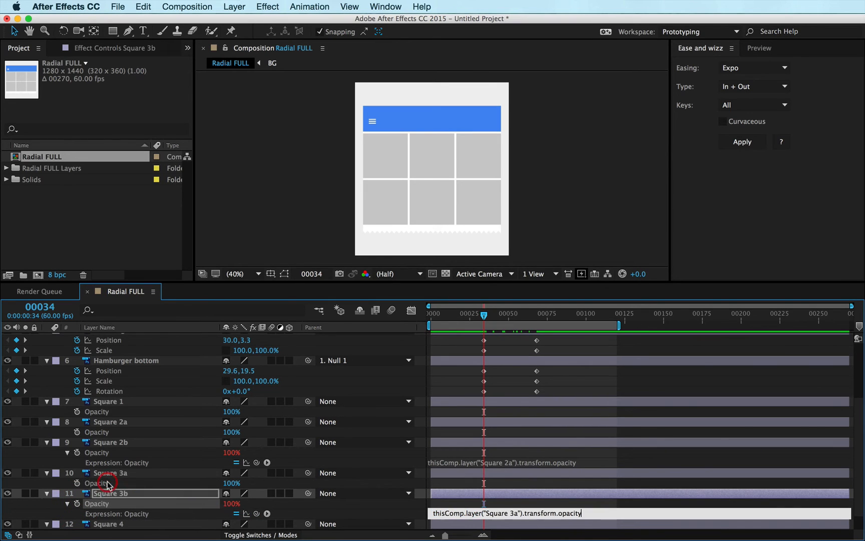
left_click(56, 486)
left_click_drag(229, 481, 224, 481)
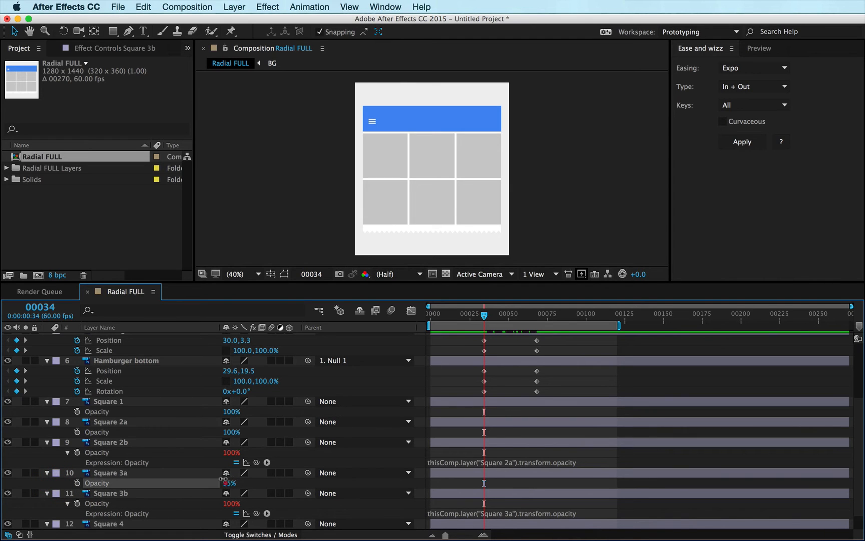
key("super+z")
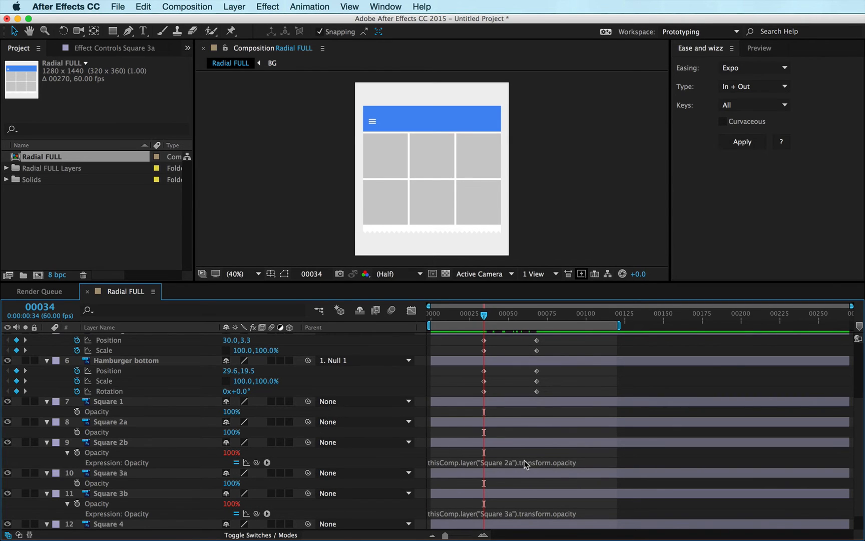
Step: Add opacity keyframes at frame 34 to the Square 1, Square 2a, Square 3a and Square 4 layers
left_click(113, 402)
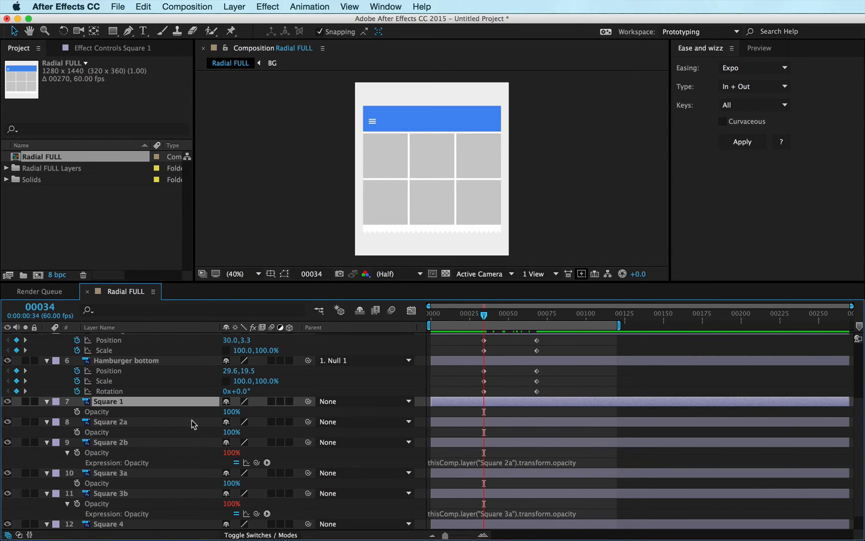
left_click(127, 422, "super")
left_click(131, 474, "super")
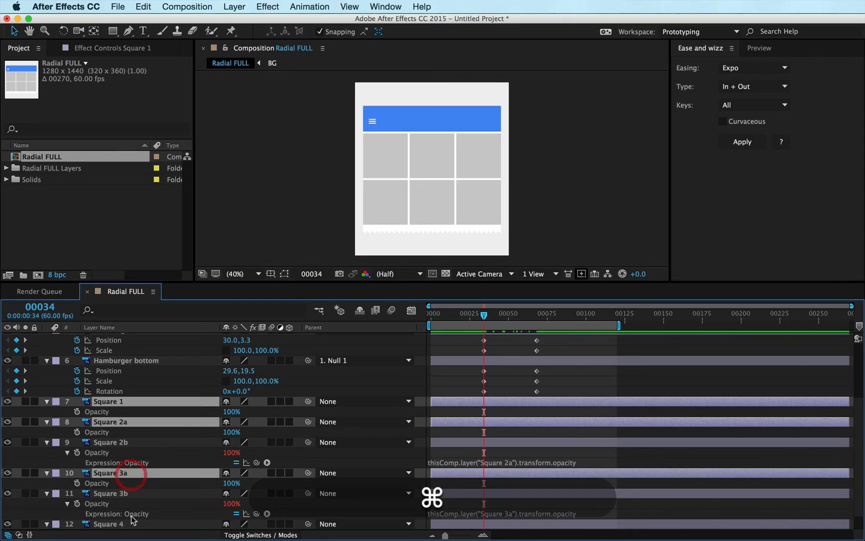
left_click(130, 524, "super")
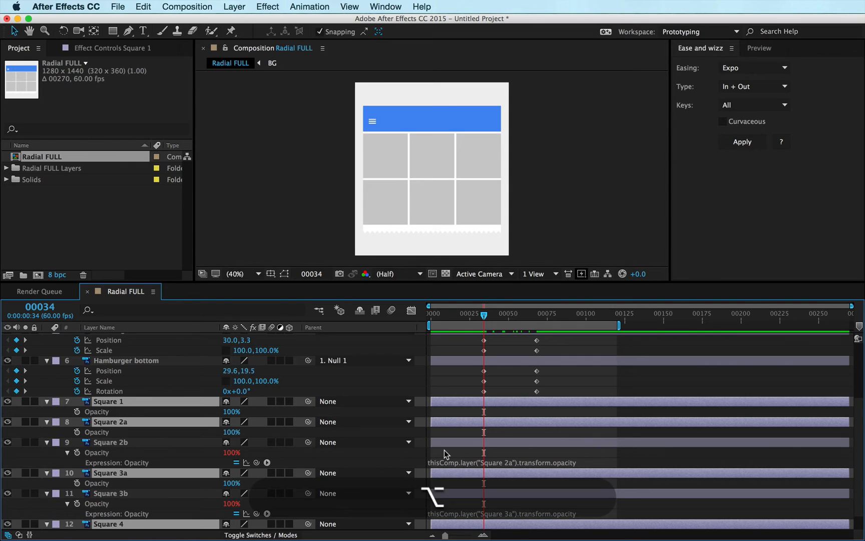
key("alt+t")
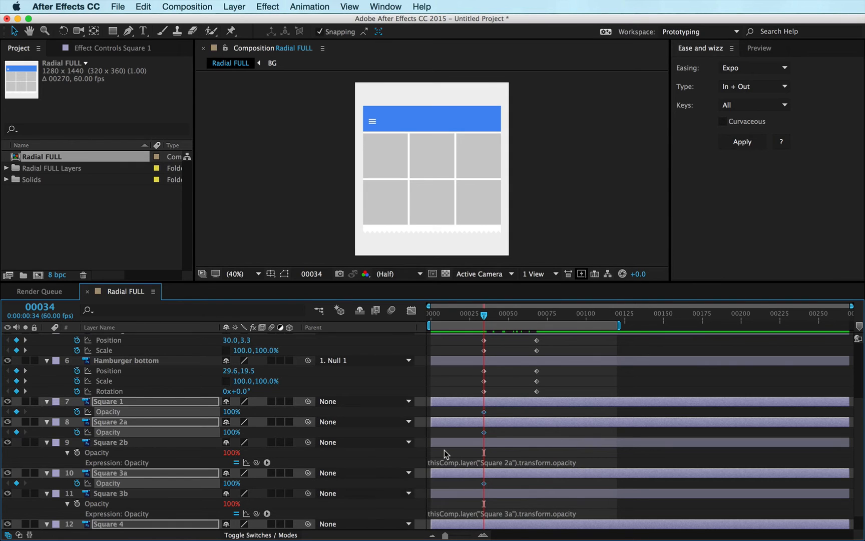
Step: Set opacity to 0% at frame 54 on the Square 1, Square 2a, Square 3a and Square 4 layers
key("super+shift+Right")
key("super+shift+Right")
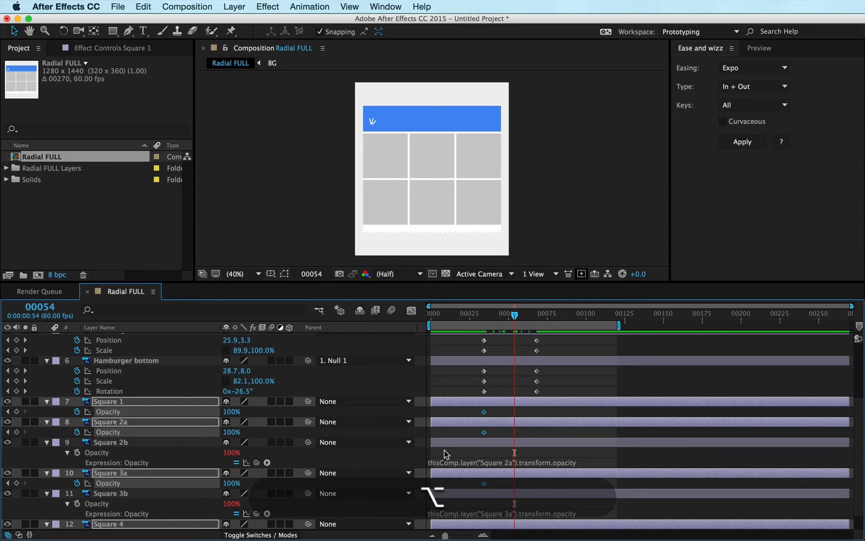
key("alt+t")
key("super+z")
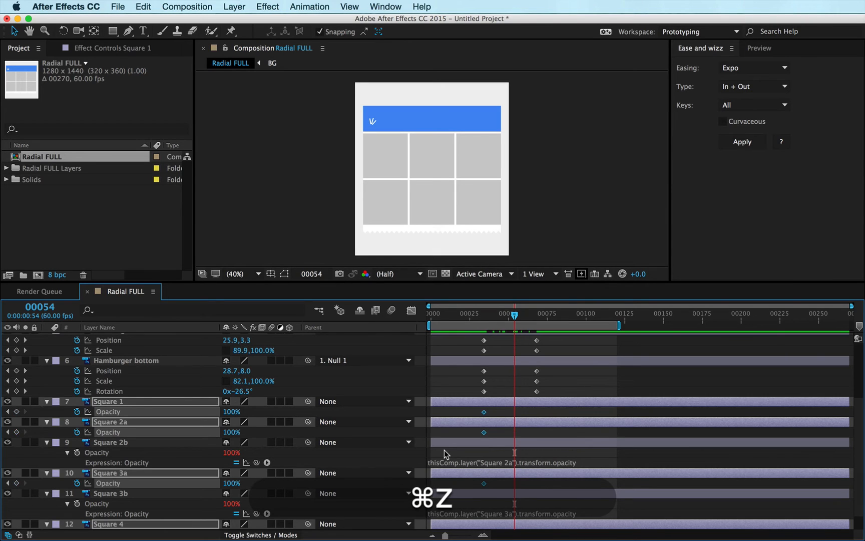
key("super+shift+o")
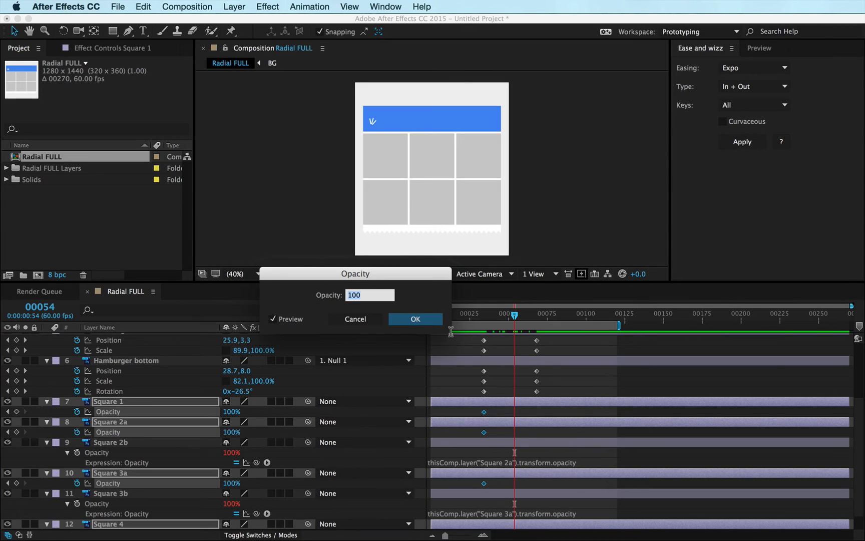
key("Escape")
key("super+shift+o")
type("0")
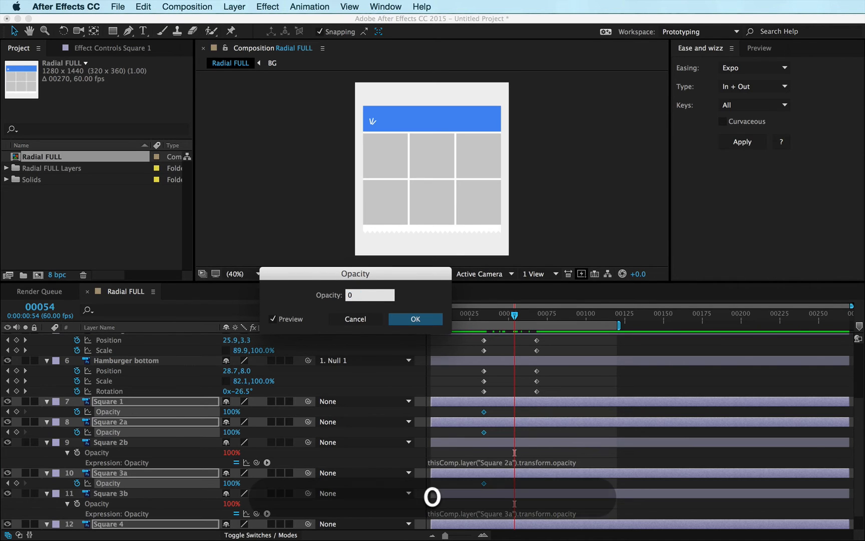
key("Return")
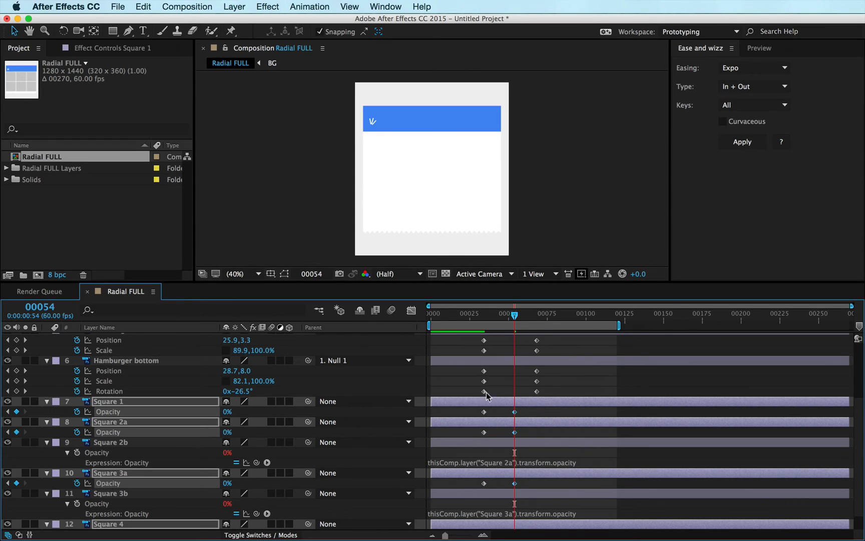
Step: Return to frame 34 and check the reference video in QuickTime Player
left_click_drag(515, 319, 483, 328)
key("super+Tab")
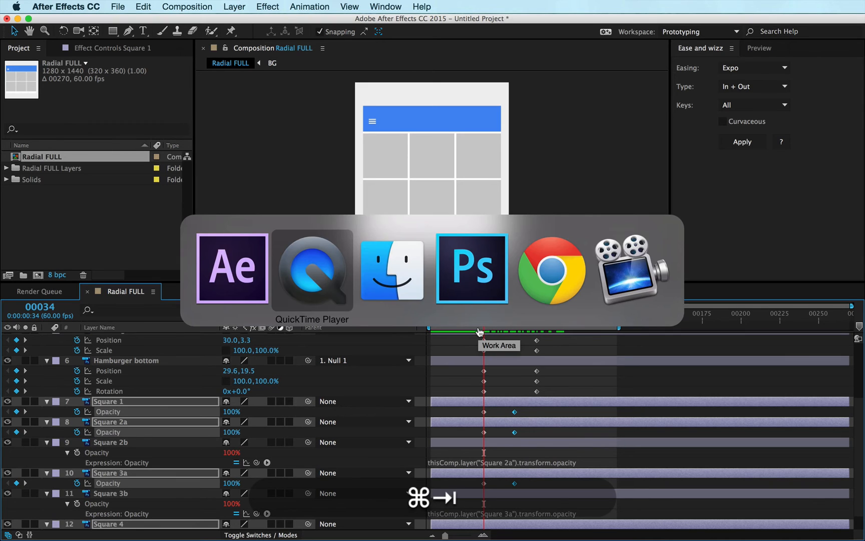
key("shift+super+Tab")
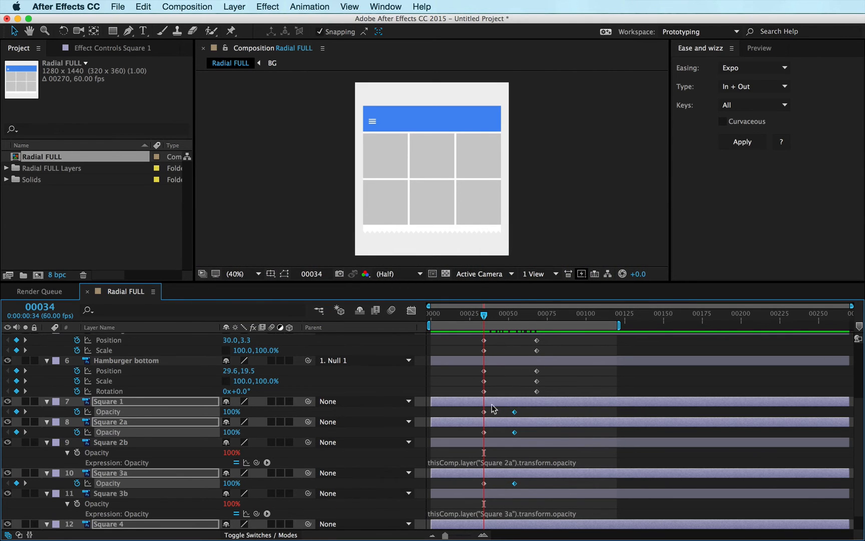
Step: Try staggering the fade by shifting the whole Square 2a layer four frames later, so its first opacity keyframe falls on frame 38
key("shift+super+a")
left_click(497, 423)
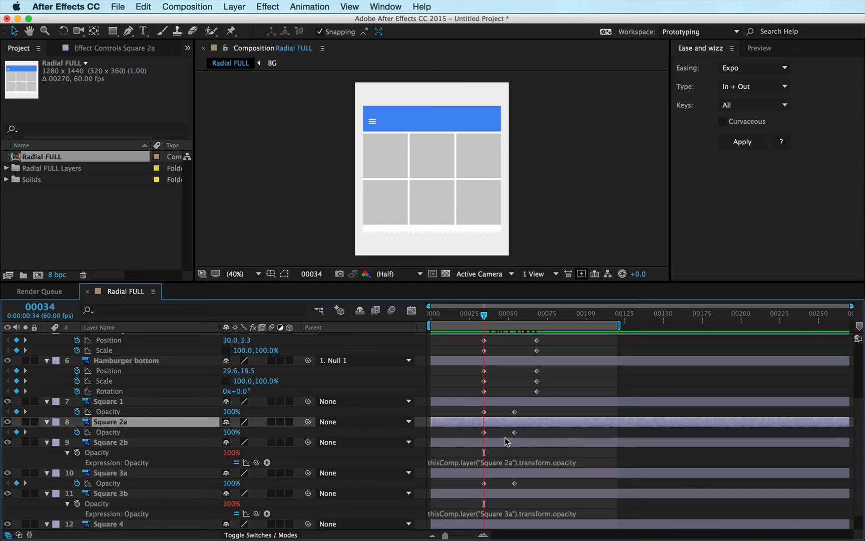
key("period")
key("period")
key("comma")
key("comma")
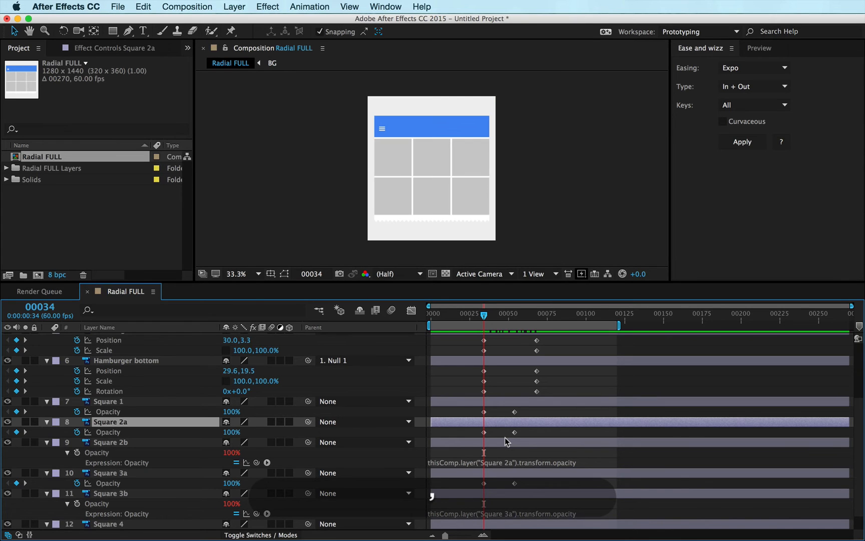
key("equal")
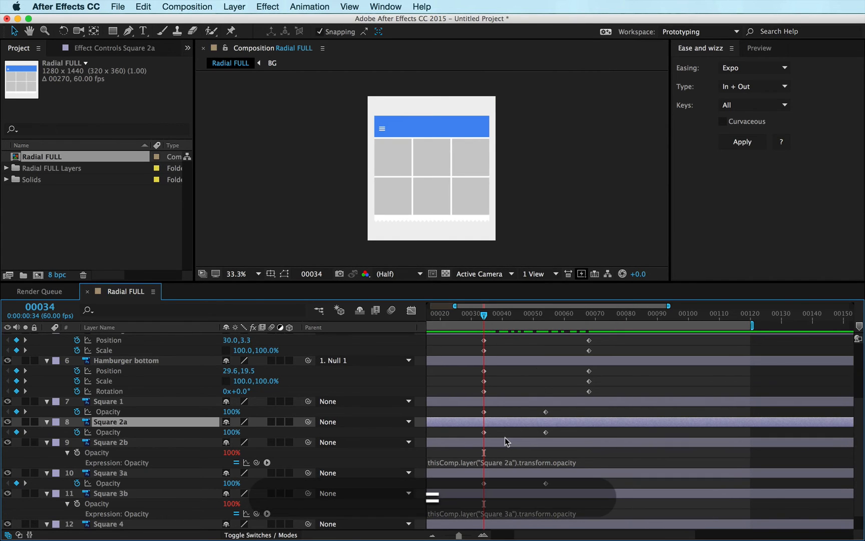
scroll(518, 437, "left", 3)
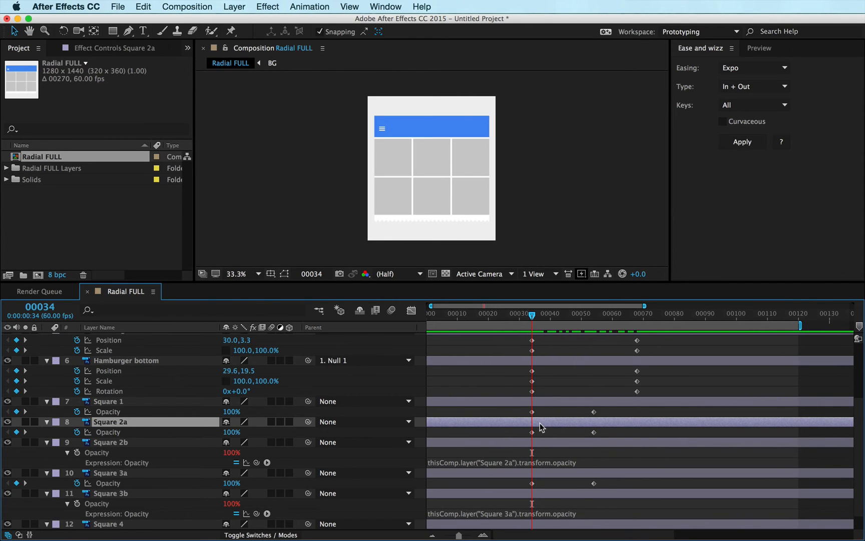
key("super")
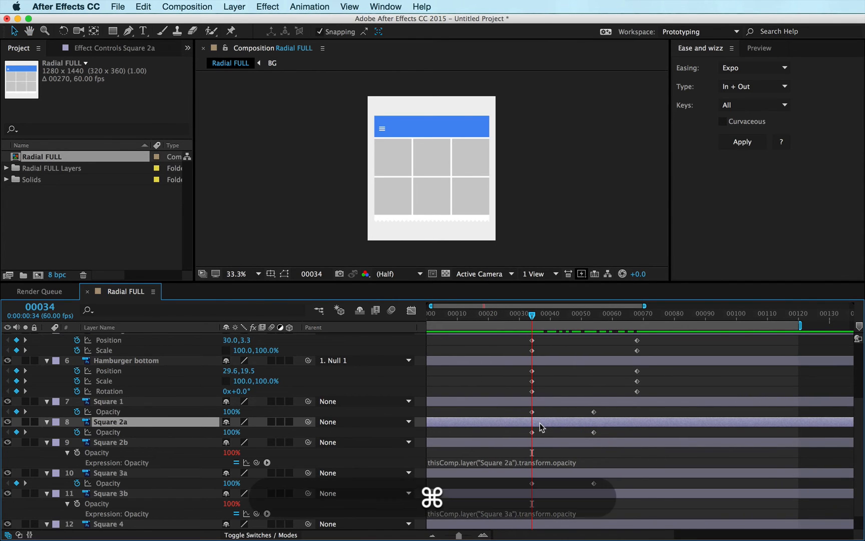
key("super+Right")
key("super+Right")
key("super+Right")
key("super+Right")
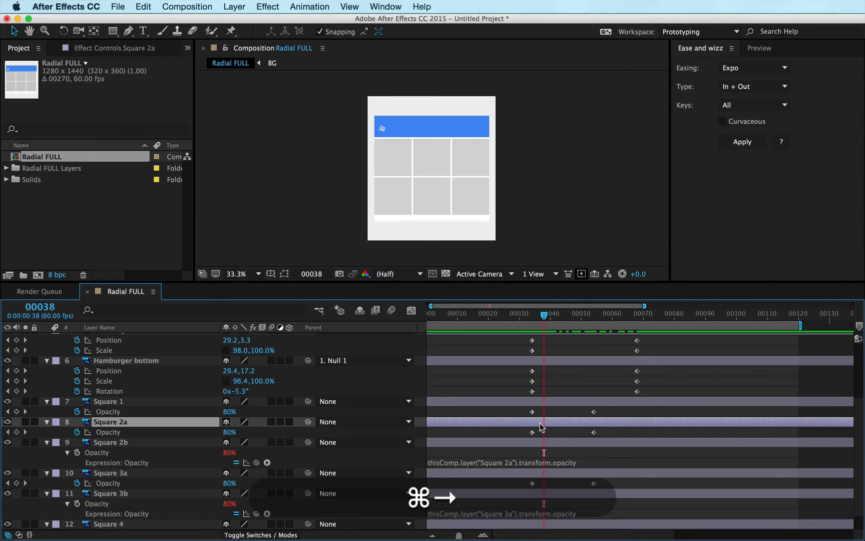
left_click_drag(552, 426, 564, 424)
Step: Shift the whole Square 3a layer eight frames later, so its first opacity keyframe falls on frame 42
key("super")
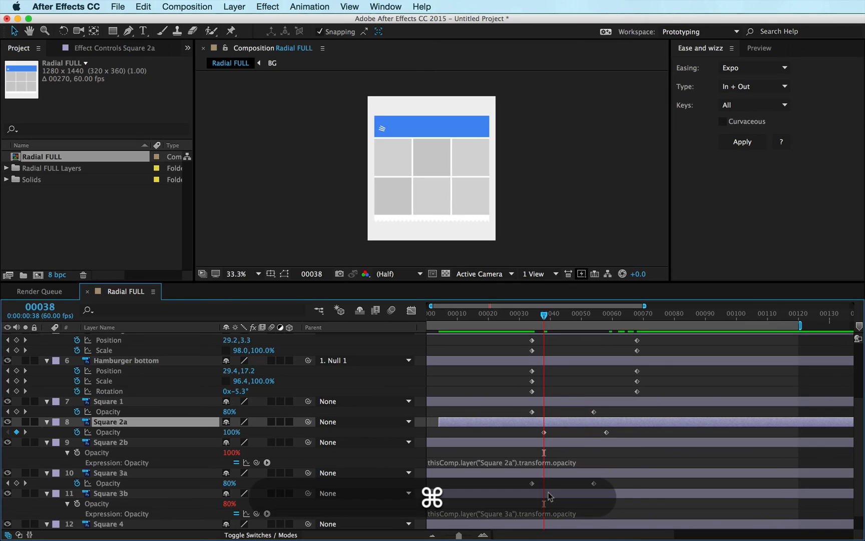
key("super+Right")
key("super+Right")
key("super+Right")
key("super+Right")
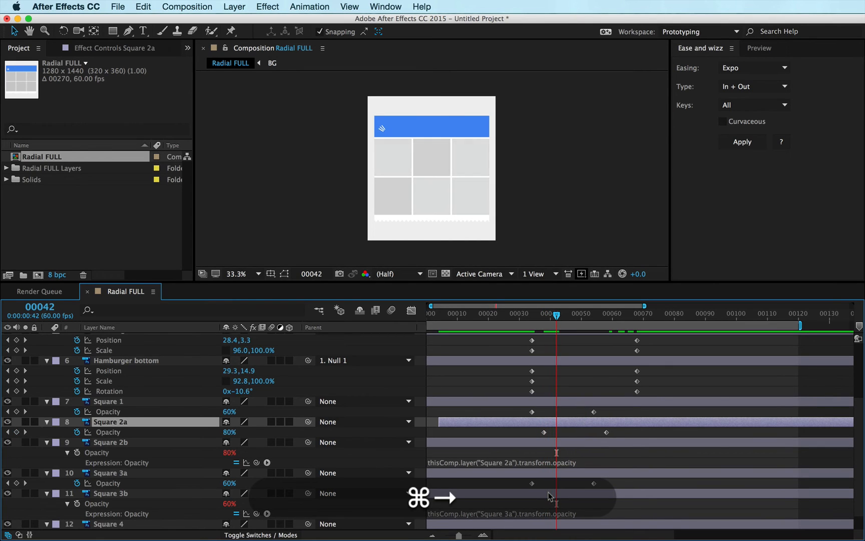
left_click_drag(570, 473, 592, 469)
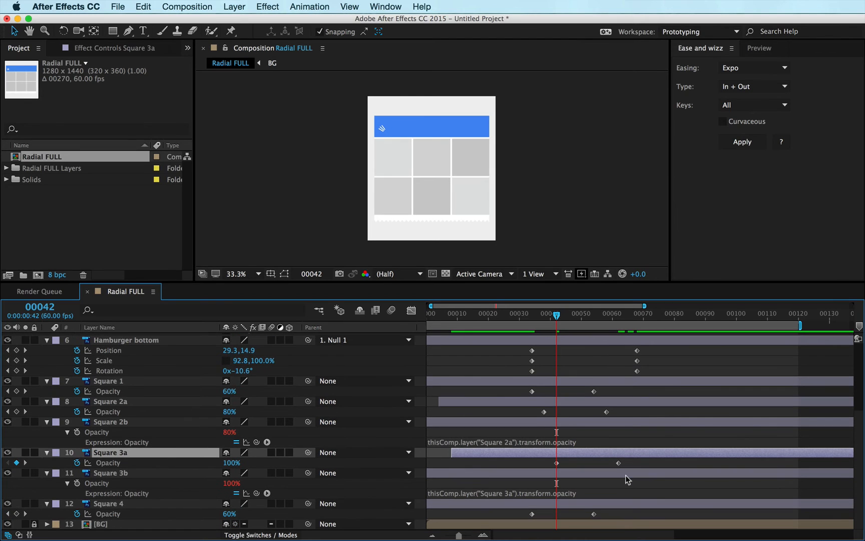
Step: Shift the whole Square 4 layer twelve frames later, so its first opacity keyframe falls on frame 46
scroll(626, 475, "down", 2)
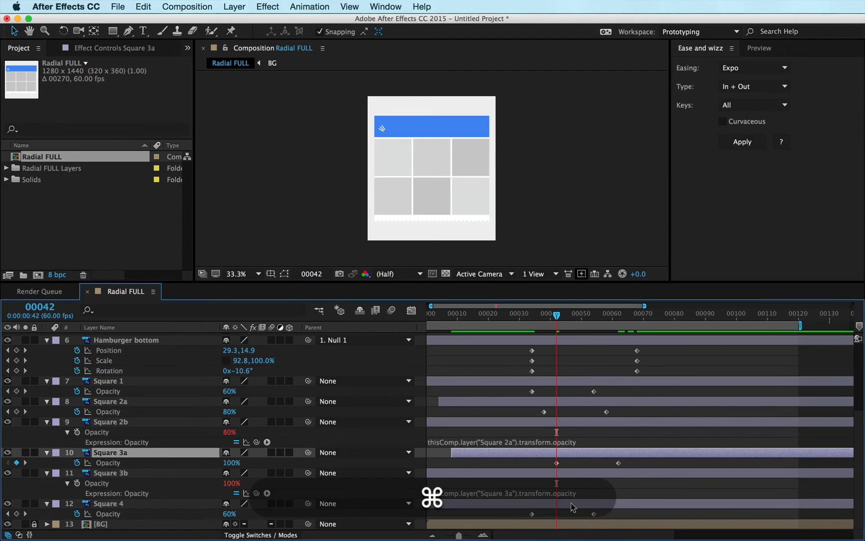
key("super+Right")
key("super+Right")
key("super+Right")
key("super+Right")
left_click_drag(570, 503, 618, 501)
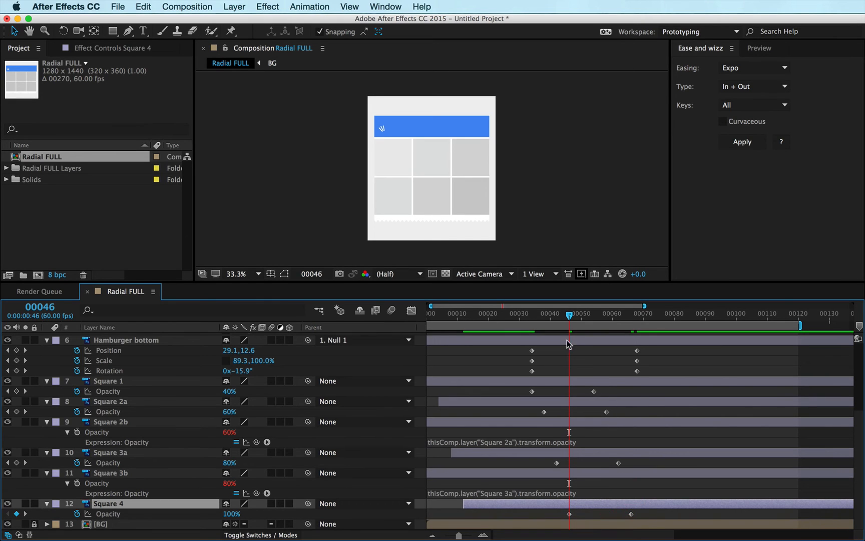
Step: Scrub through the timeline to review the staggered fade of the squares
left_click_drag(553, 315, 573, 318)
left_click_drag(599, 321, 505, 333)
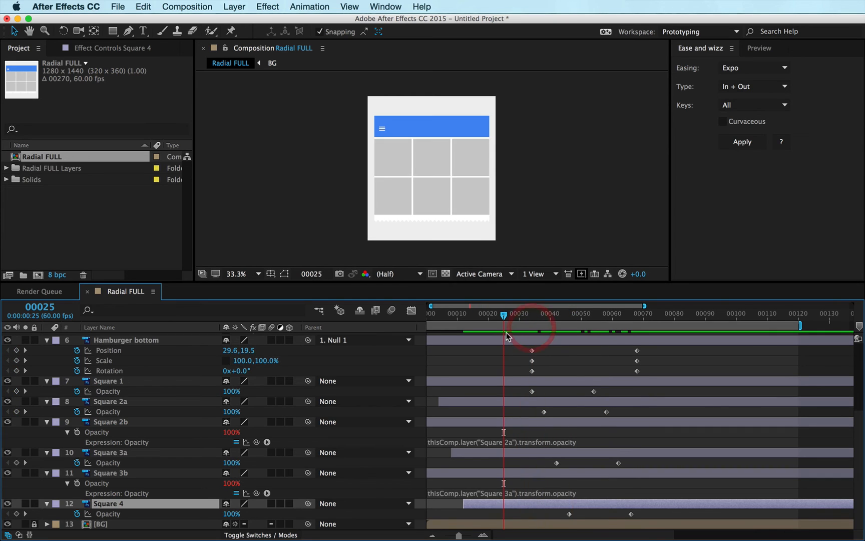
key("comma")
key("period")
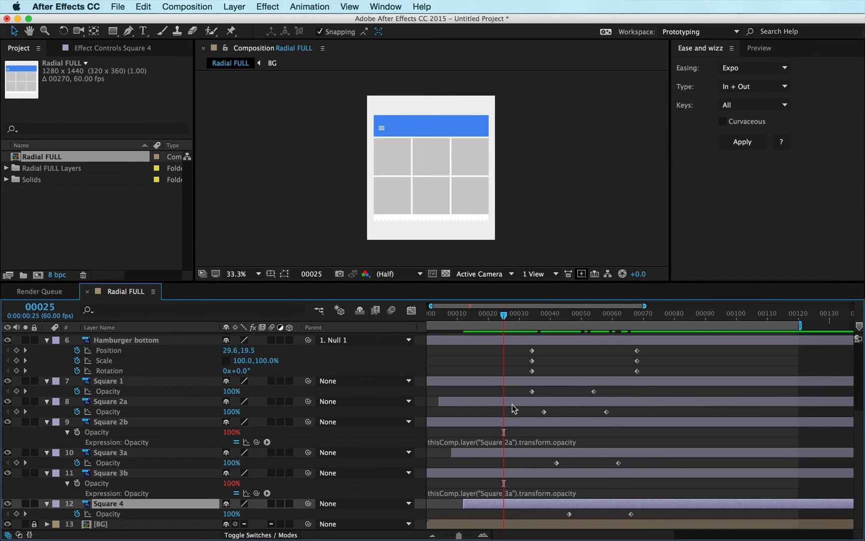
Step: Undo the time shifts of the Square 2a, Square 3a and Square 4 layers
key("minus")
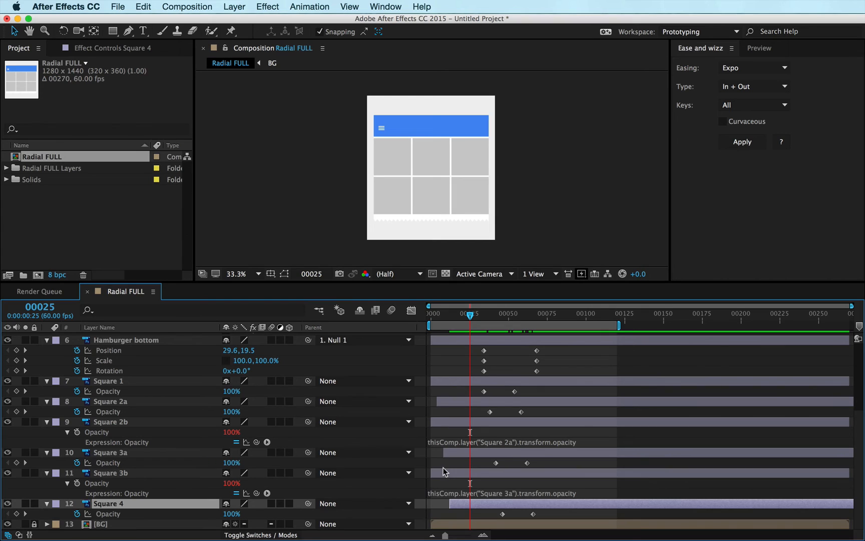
key("super+z")
key("super+z")
key("super+z")
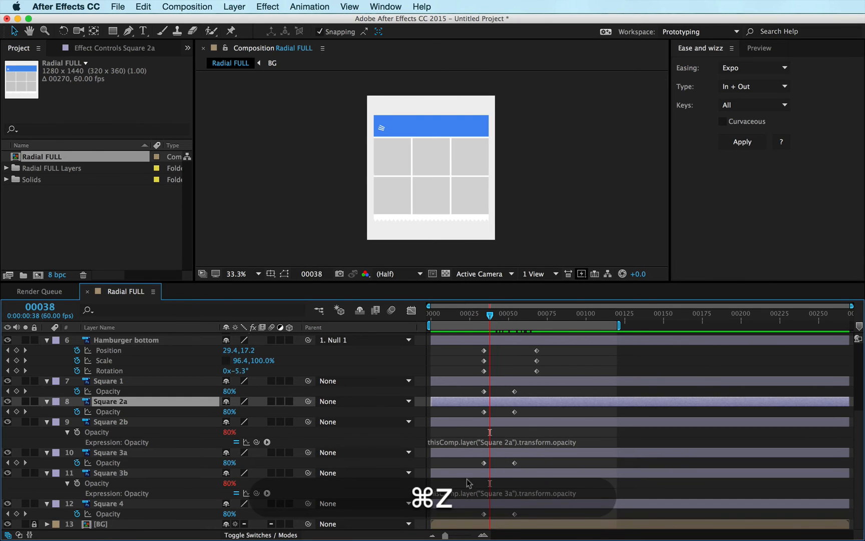
key("super+space")
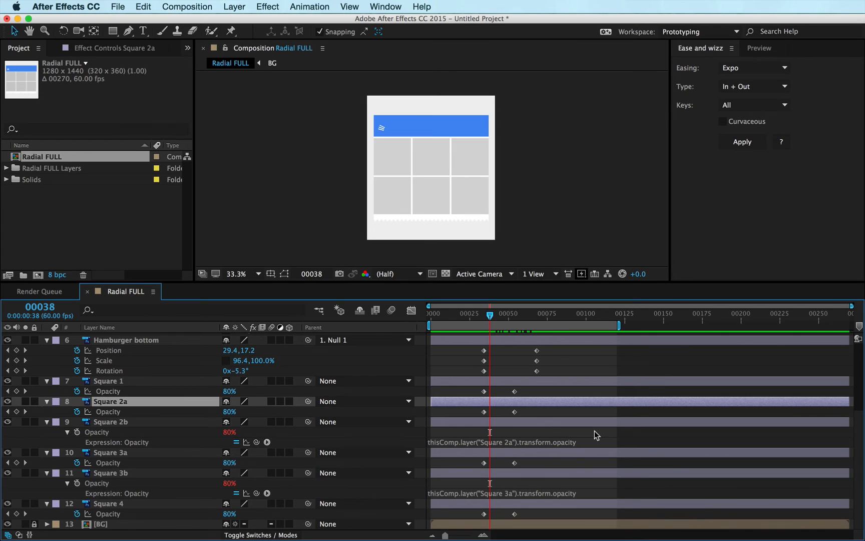
Step: Move Square 2a's two opacity keyframes four frames later, to frames 38 and 58
key("=")
key("space")
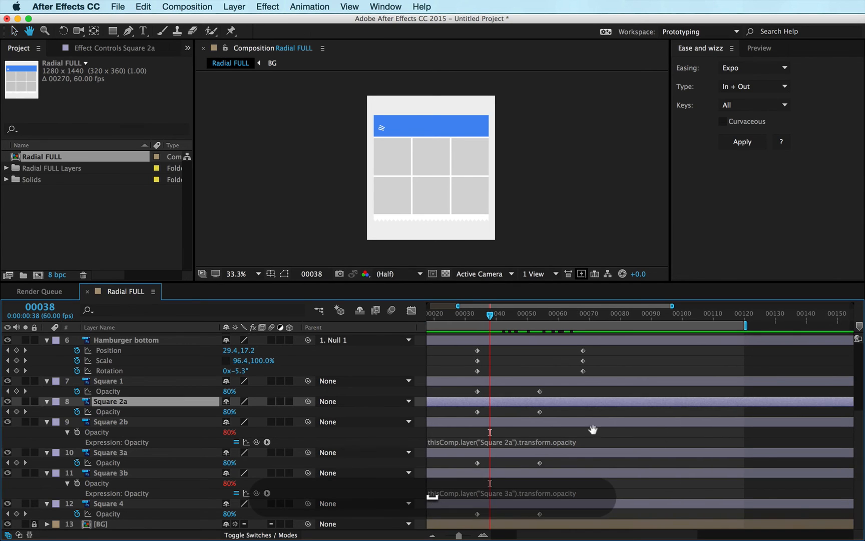
left_click_drag(594, 431, 652, 430)
key("j")
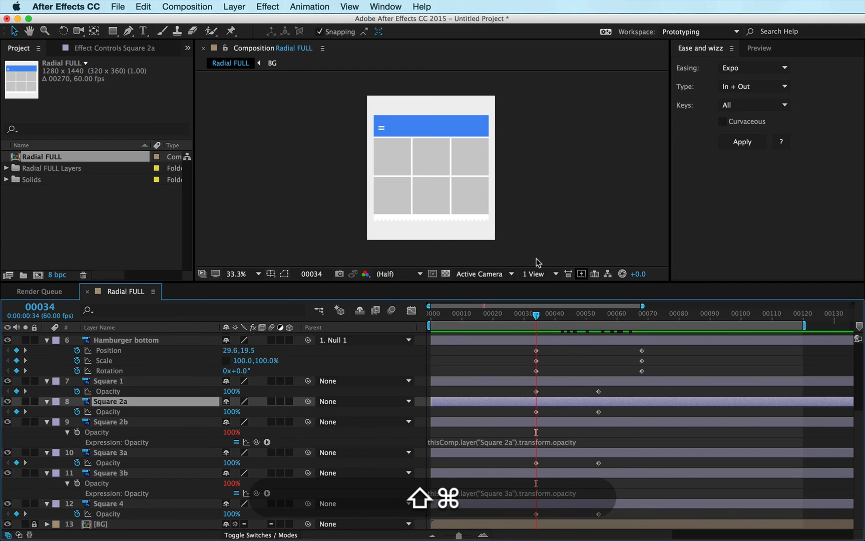
key("super+Right")
key("super+Right")
key("super+Right")
key("super+Right")
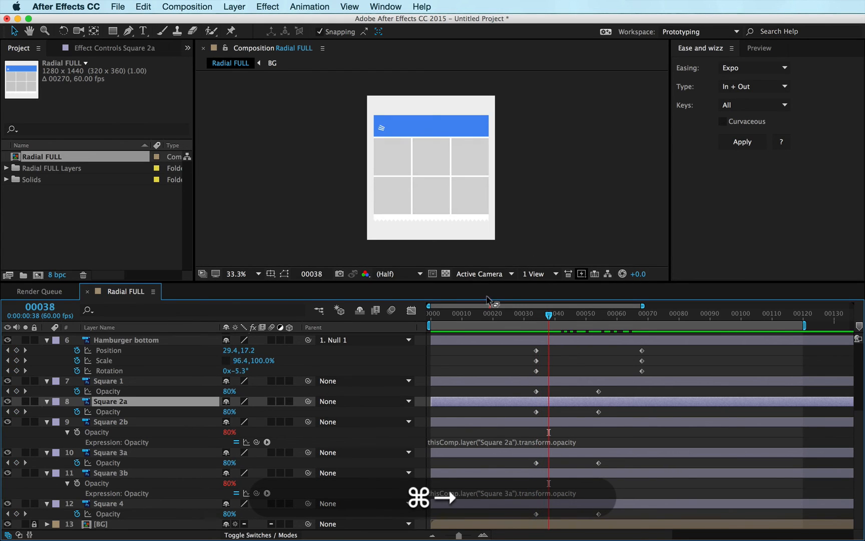
left_click_drag(613, 411, 533, 413)
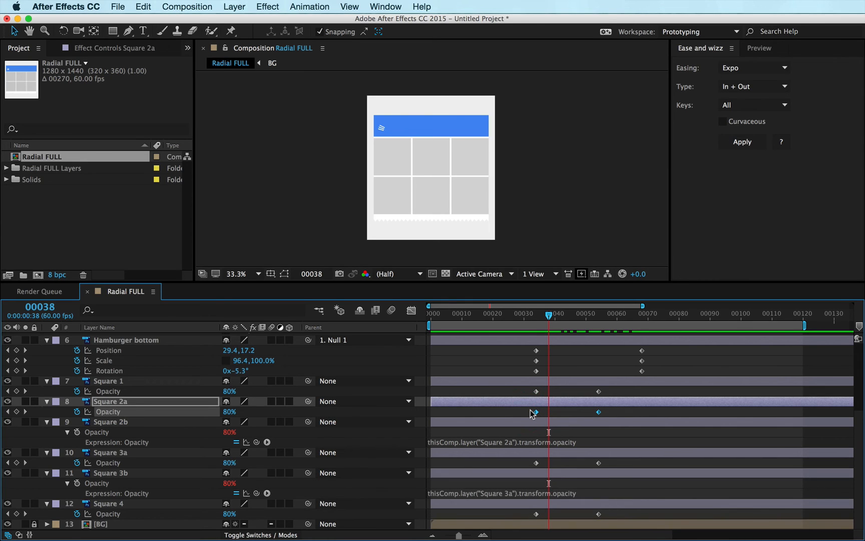
key("alt")
key("alt+Right")
key("alt+Right")
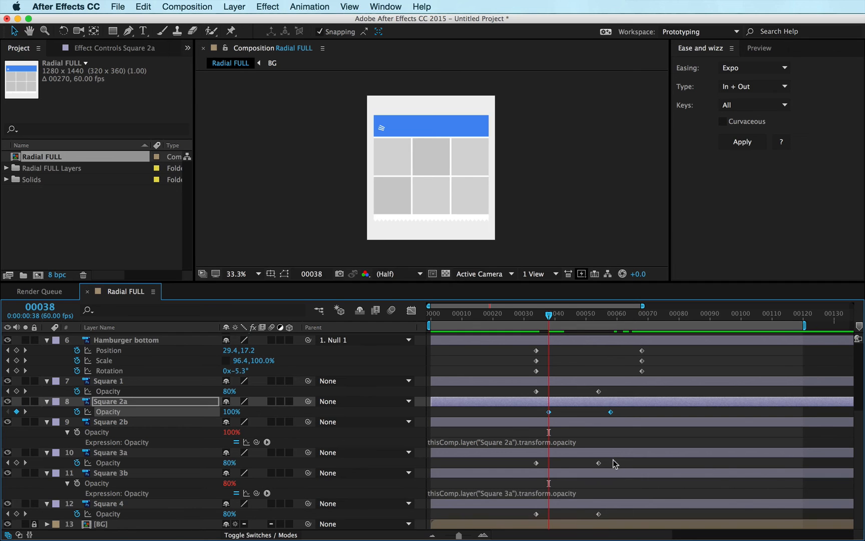
Step: Move Square 3a's opacity keyframes to frames 42 and 62, and Square 4's opacity keyframes to frames 46 and 66
left_click_drag(614, 460, 521, 519)
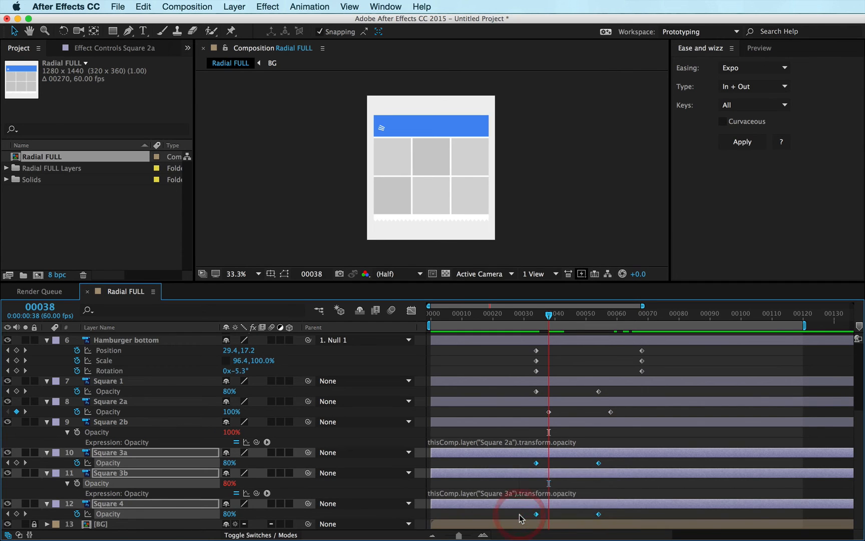
key("alt+Right")
key("alt+Right")
key("alt+Right")
key("alt+Right")
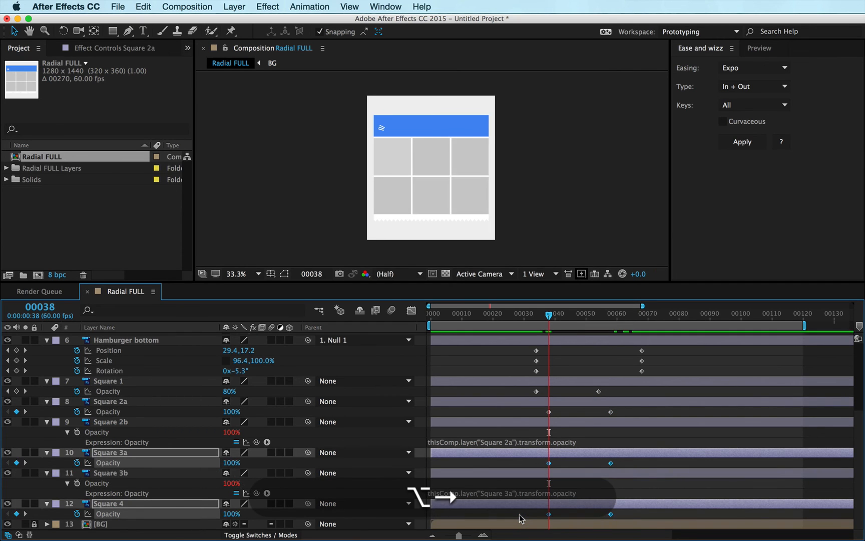
key("alt+Right")
key("alt+Right")
key("alt+Right")
key("alt+Right")
left_click_drag(634, 516, 528, 517)
key("alt+Right")
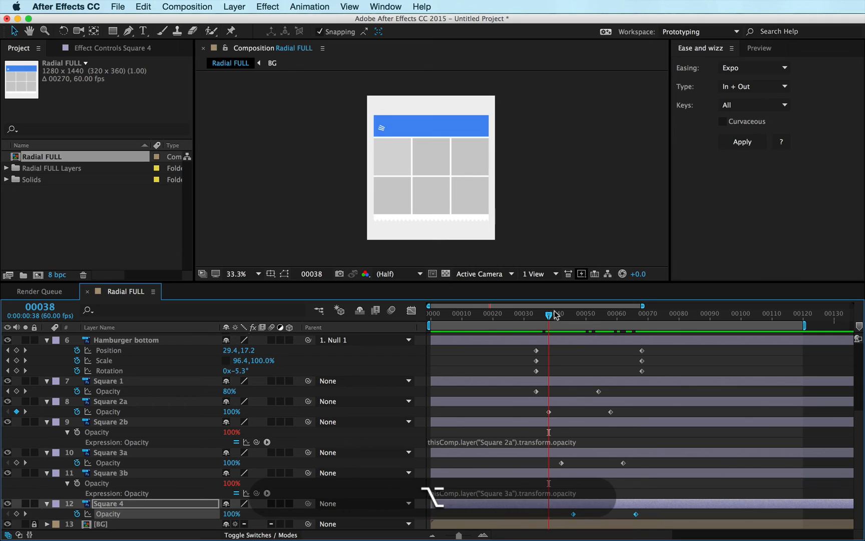
Step: Preview the staggered fade-out of the squares and enlarge the composition viewer
left_click_drag(570, 316, 506, 324)
key("minus")
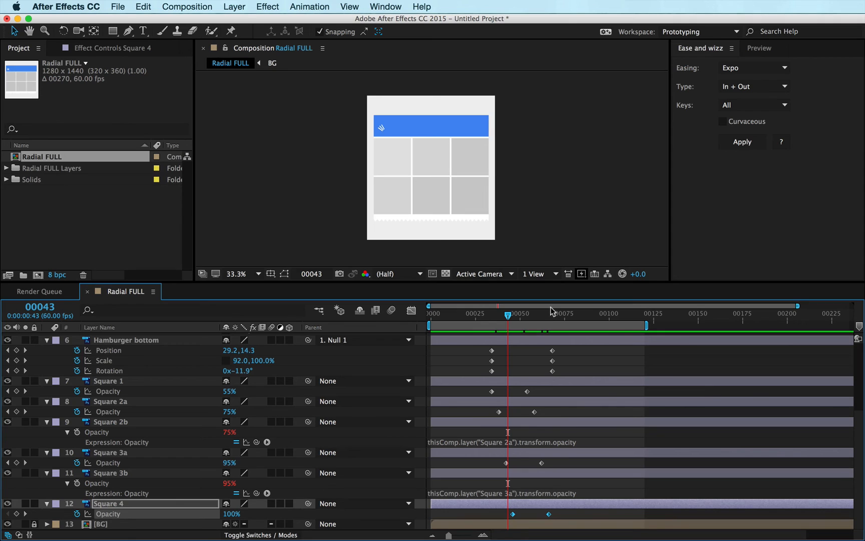
key("ctrl+0")
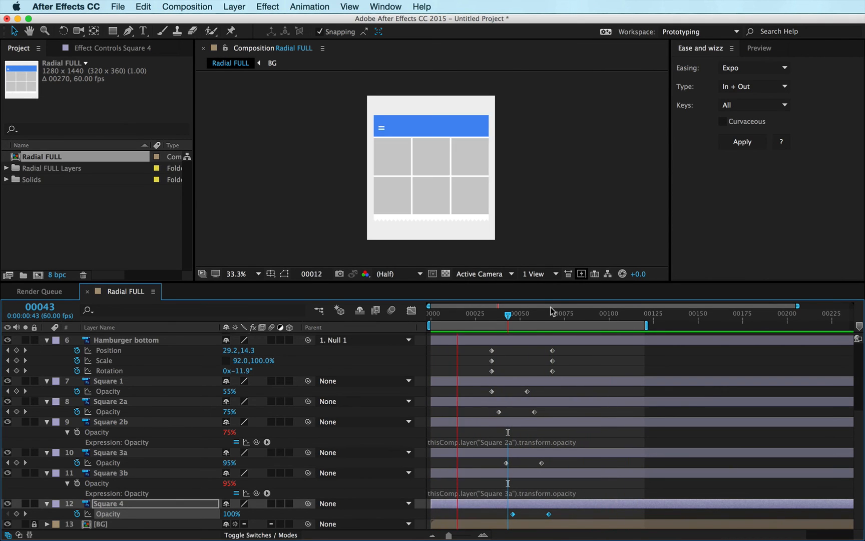
key("space")
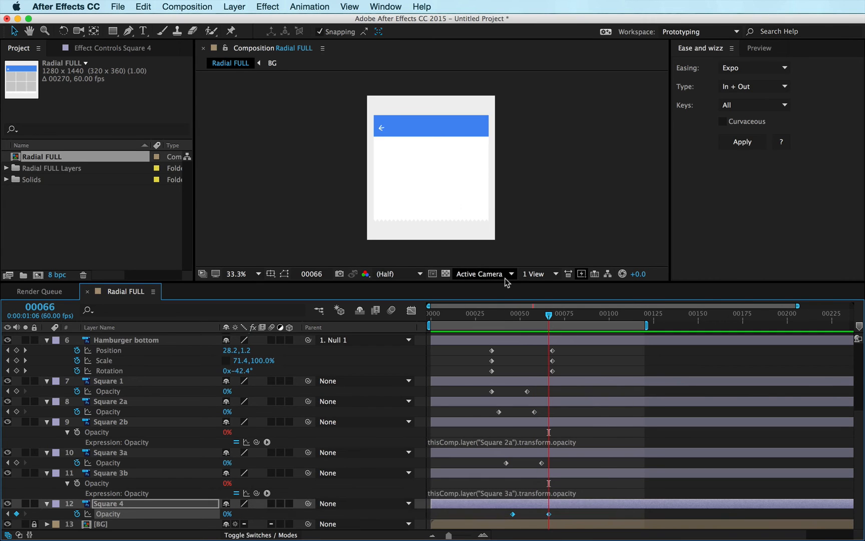
left_click_drag(502, 279, 490, 391)
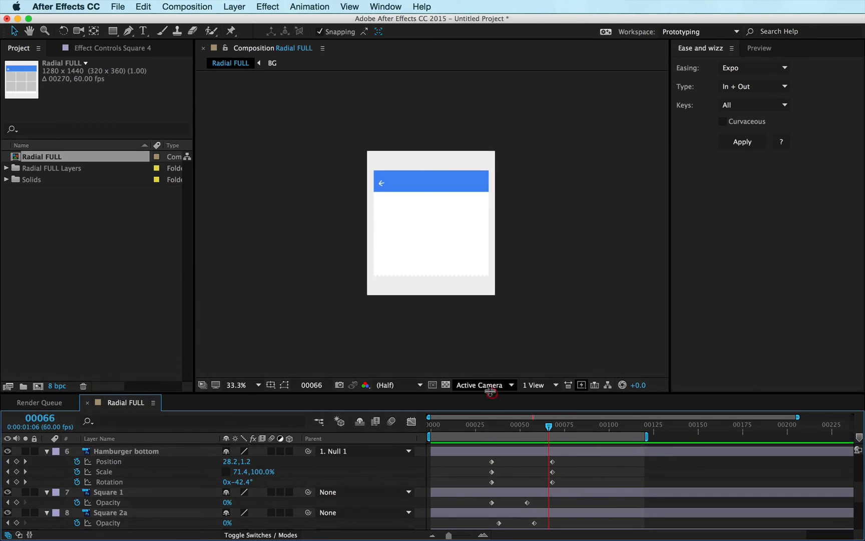
Step: Fit the composition to the viewer, preview the animation and give the timeline more height
key("shift+slash")
key("ctrl+0")
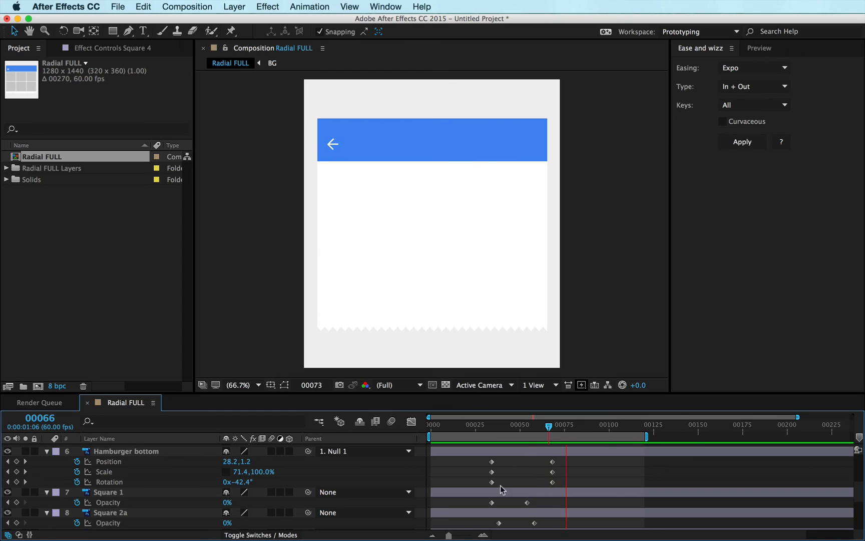
left_click_drag(518, 396, 521, 336)
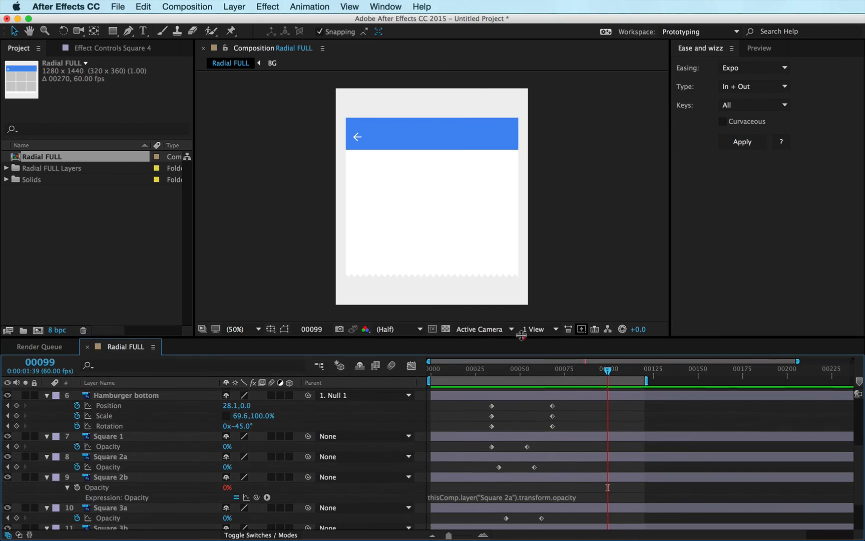
Step: Make the Tap layer visible and move it to the front of the layer stack
scroll(103, 418, "up", 5)
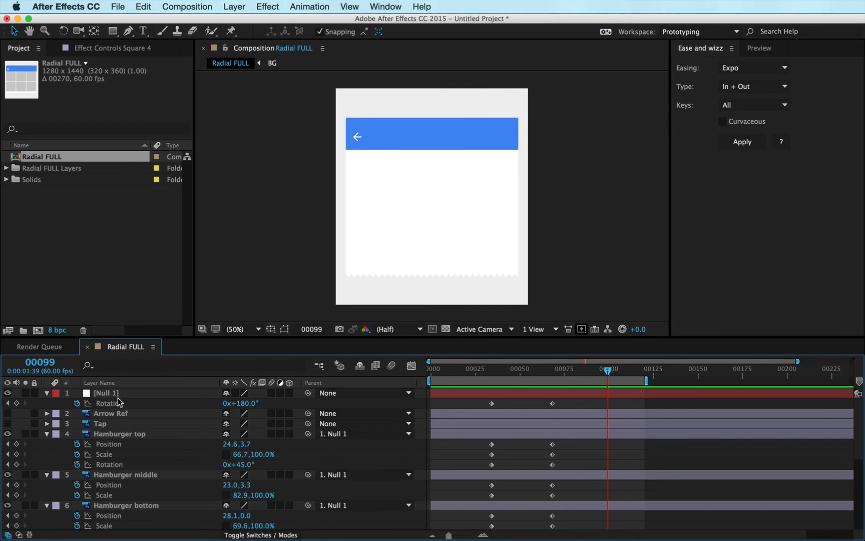
left_click(105, 423)
left_click(7, 423)
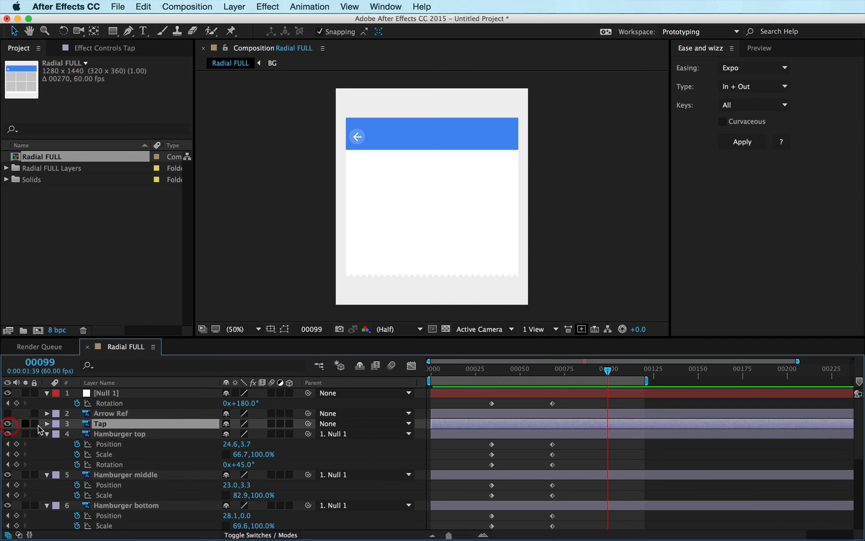
key("super+shift+bracketright")
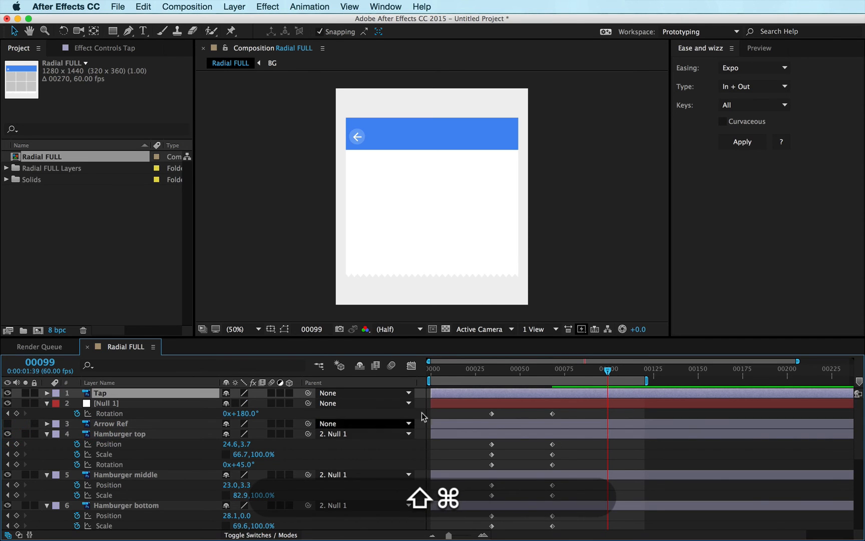
Step: Add an opacity keyframe to the Tap layer at frame 23
key("equal")
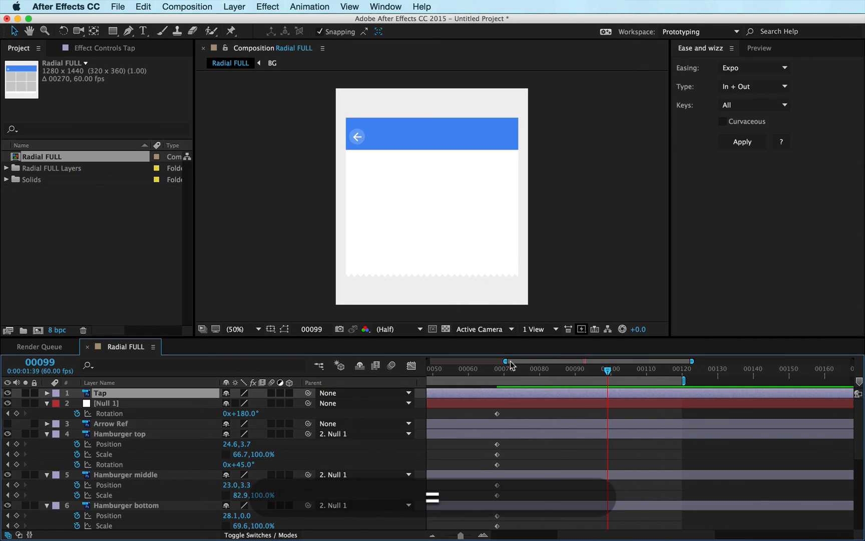
key("space")
left_click_drag(516, 413, 677, 425)
left_click(559, 413)
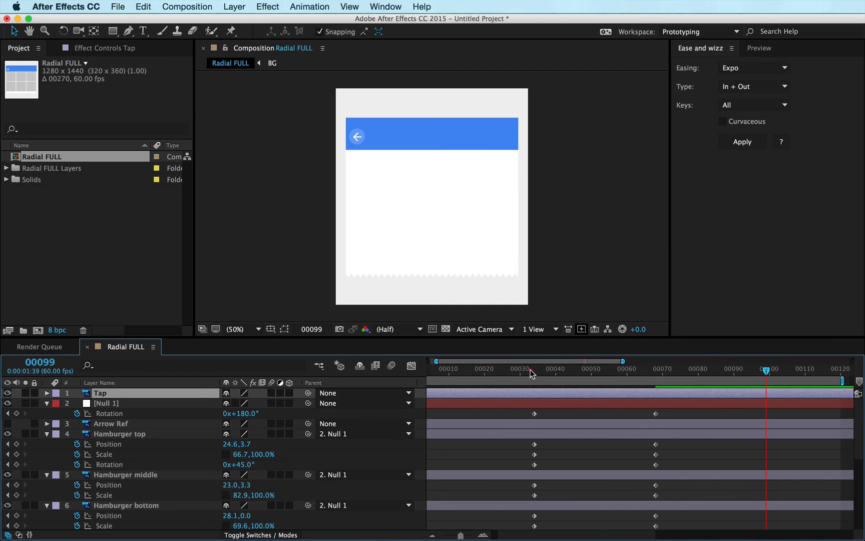
left_click_drag(507, 372, 495, 376)
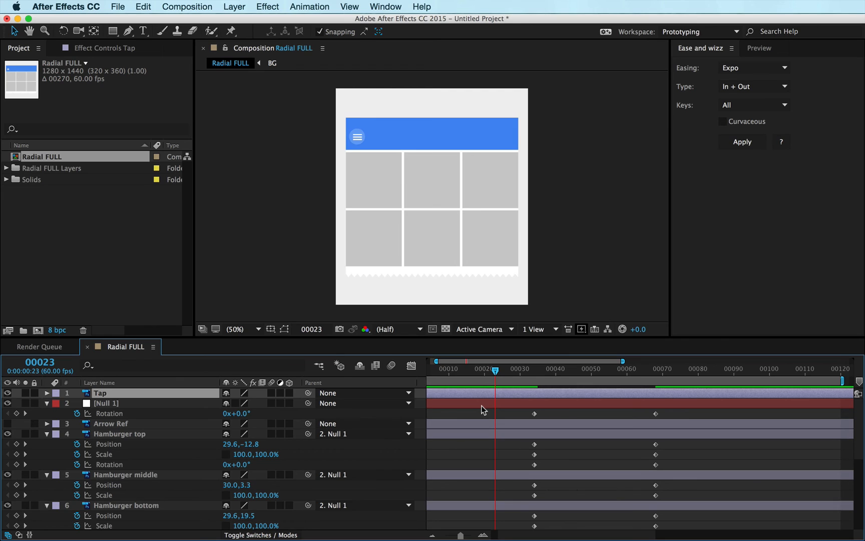
key("alt+t")
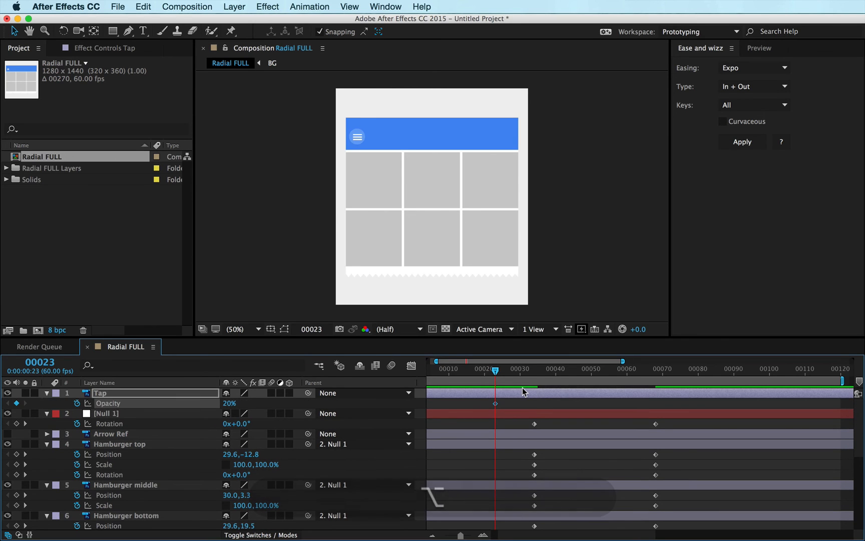
Step: Add two more opacity keyframes to the Tap layer, at frames 29 and 35
key("super+Right")
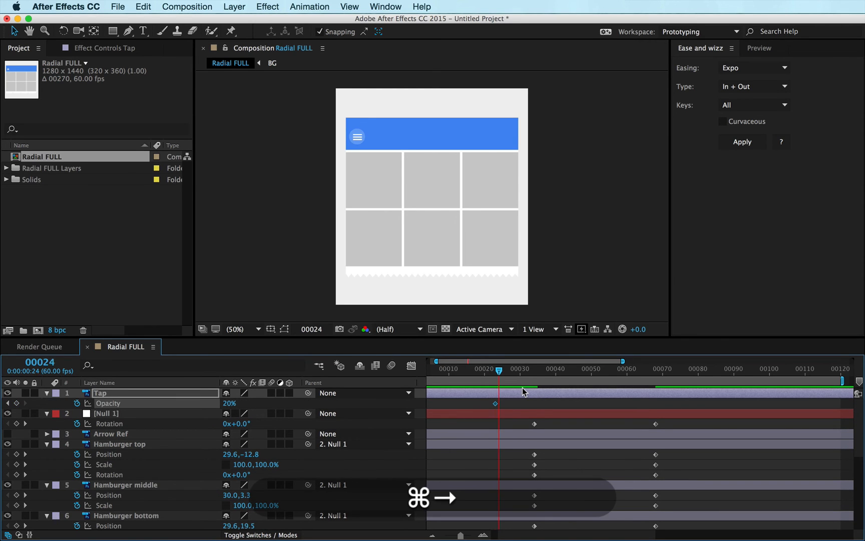
key("super+Right")
key("super+Right")
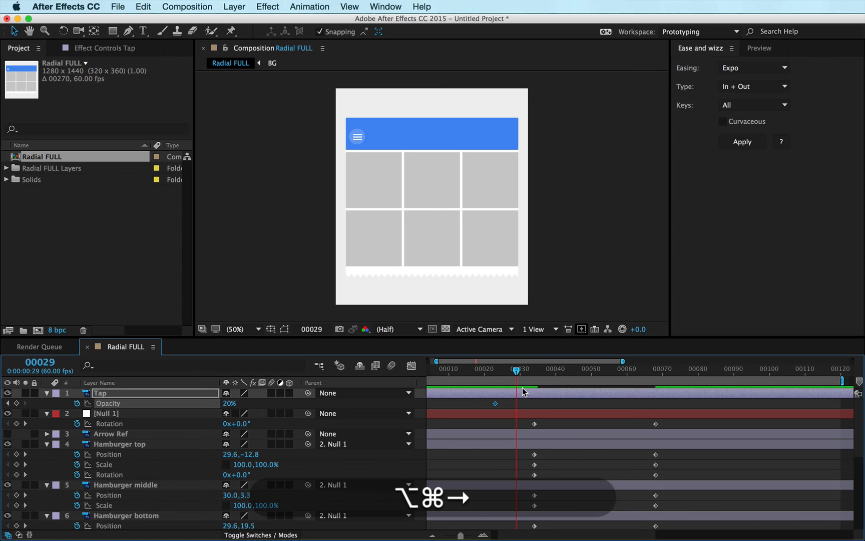
key("alt+super+t")
key("super+Right")
key("super+Right")
key("super+Right")
key("super+Right")
key("super+Right")
key("super+Right")
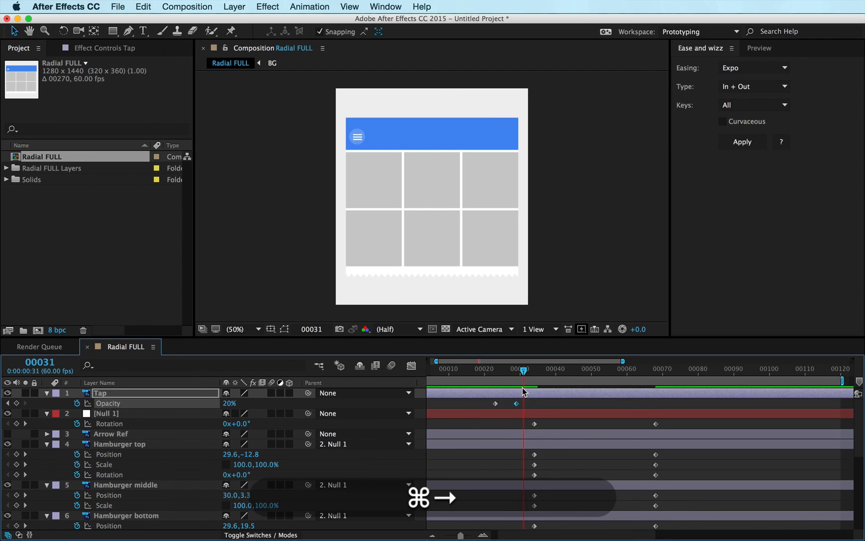
key("alt+super+t")
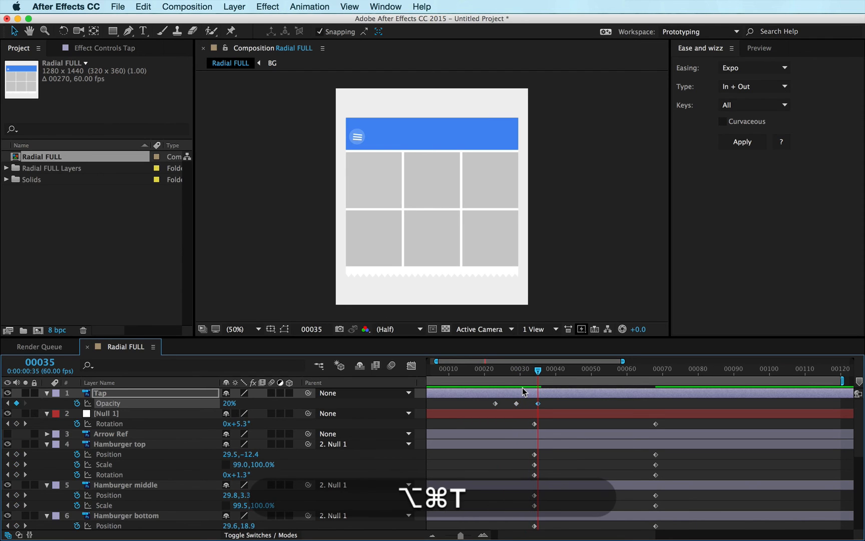
Step: Set the Tap layer's last and first opacity keyframes, at frames 35 and 23, to 0%
key("shift+super+o")
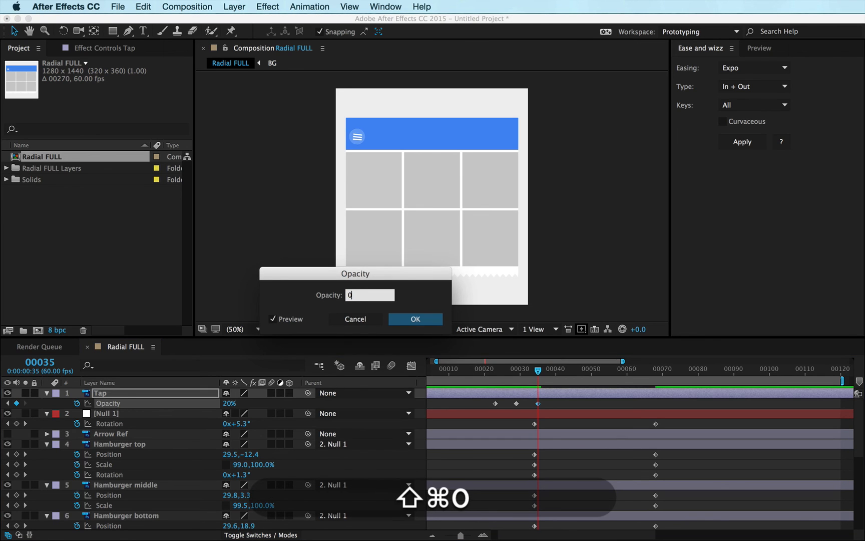
type("0")
key("Return")
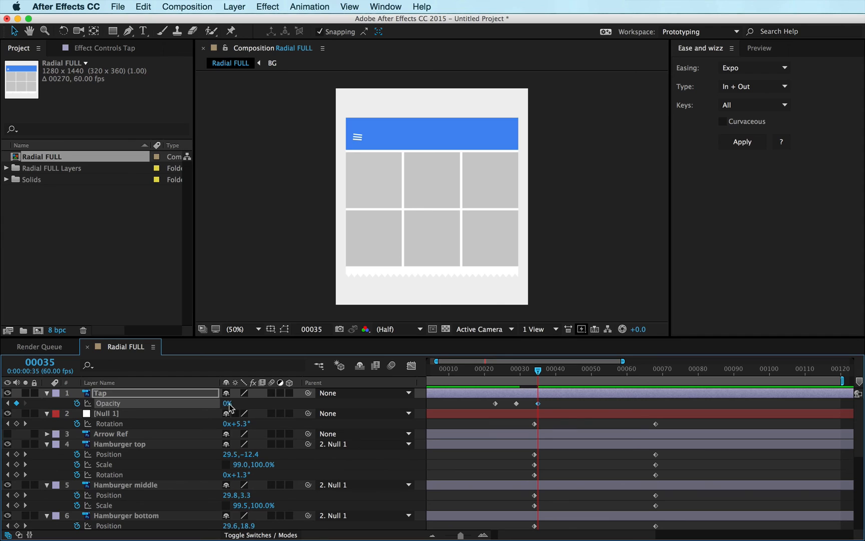
double_click(495, 404)
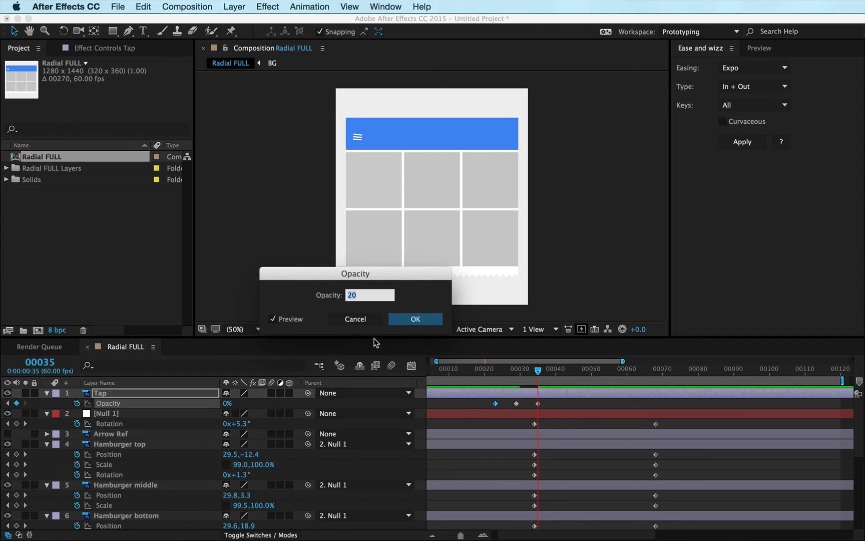
type("0")
key("Return")
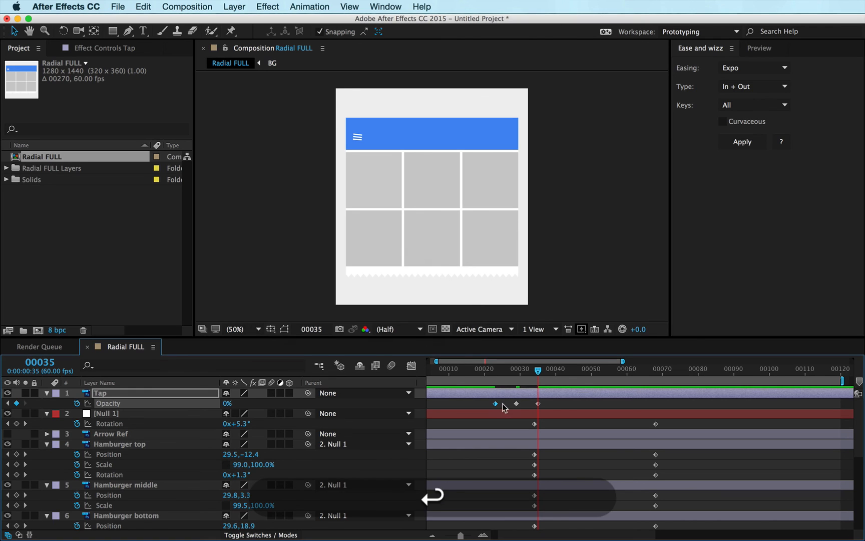
Step: Add scale keyframes to the Tap layer at frames 23 and 35
left_click(496, 371)
mouse_move(495, 369)
left_mouse_down()
mouse_move(538, 367)
mouse_move(494, 366)
left_mouse_up()
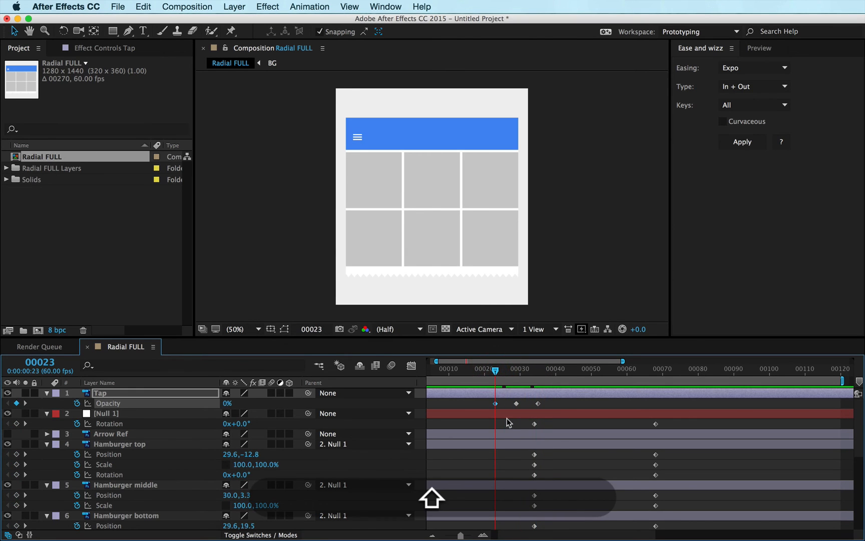
key("alt+shift+s")
left_click_drag(529, 369, 540, 370)
key("alt+shift+s")
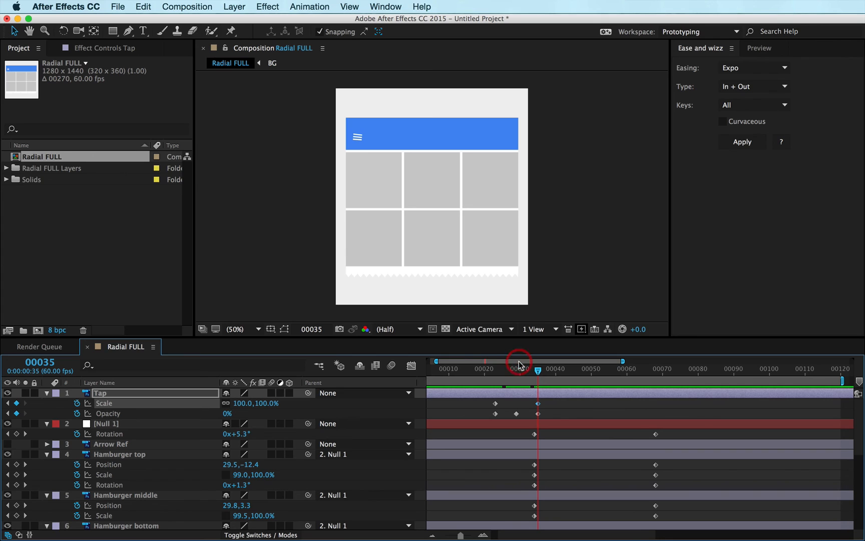
Step: Examine the tap circle around the hamburger icon up close at frame 28, and deselect the layer
left_click_drag(519, 365, 513, 365)
key("shift+super+h")
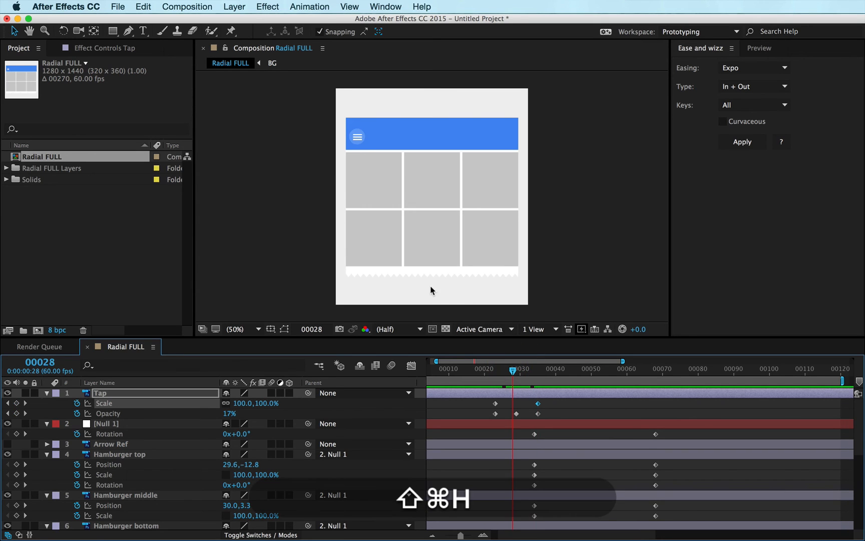
key("shift+super+period")
key("shift+super+period")
key("space")
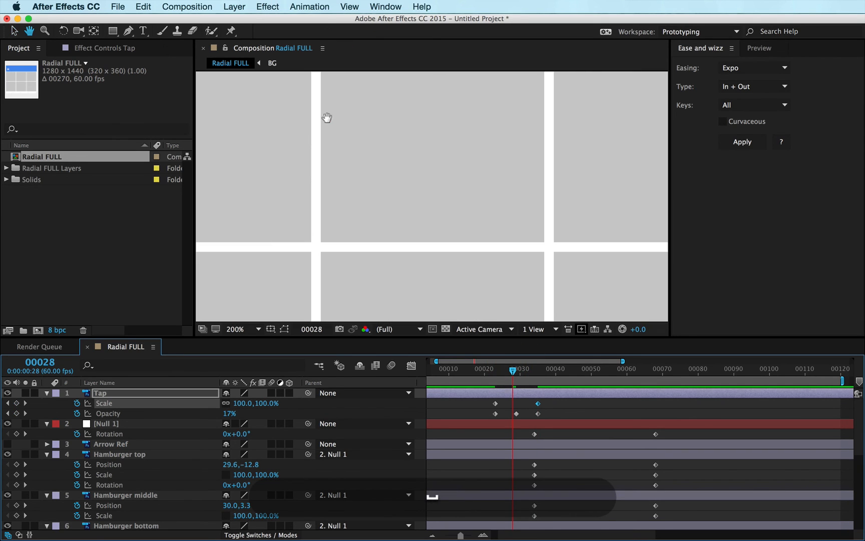
left_click_drag(326, 117, 546, 378)
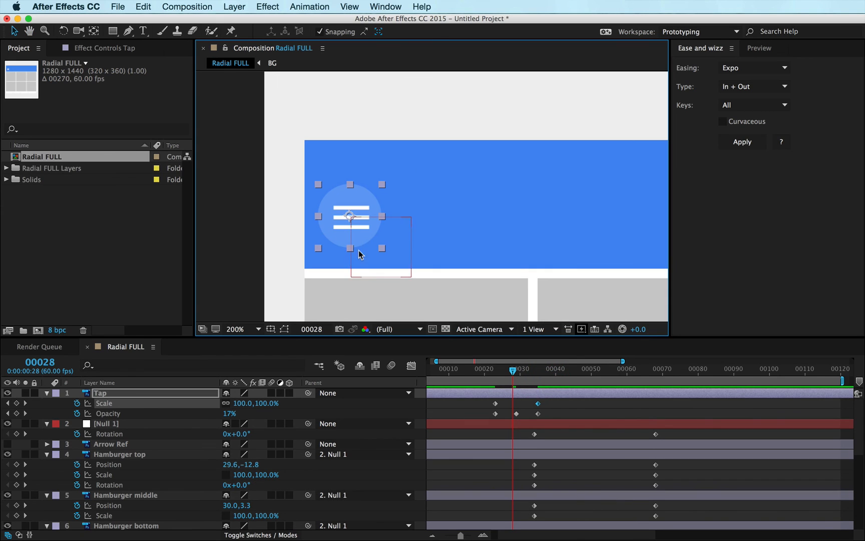
key("comma")
key("comma")
key("space")
left_click_drag(463, 180, 400, 160)
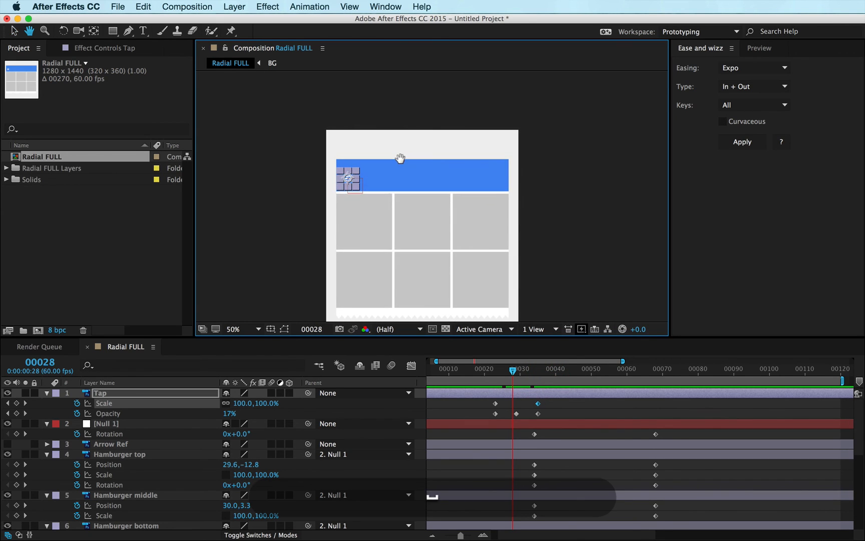
key("shift+super+a")
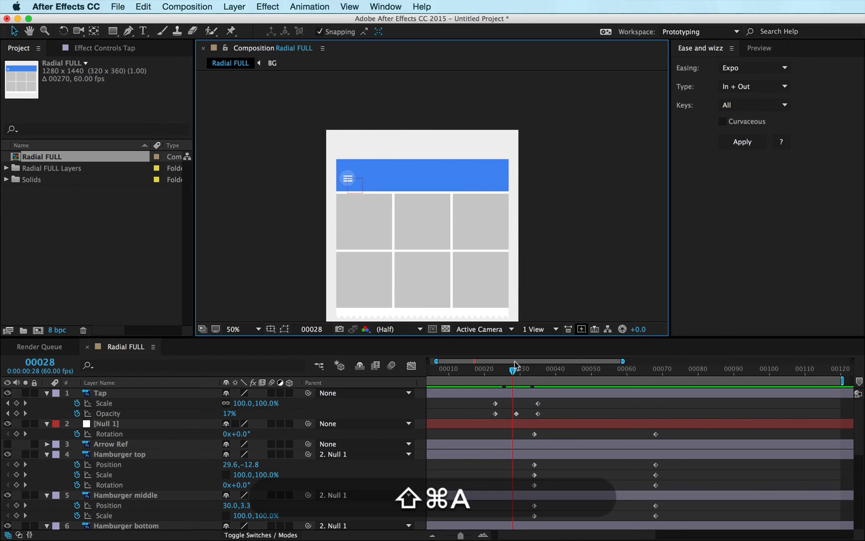
Step: Trim the start of the Tap layer to its first keyframe at frame 23
left_click_drag(510, 372, 490, 382)
key("shift")
left_click(488, 392)
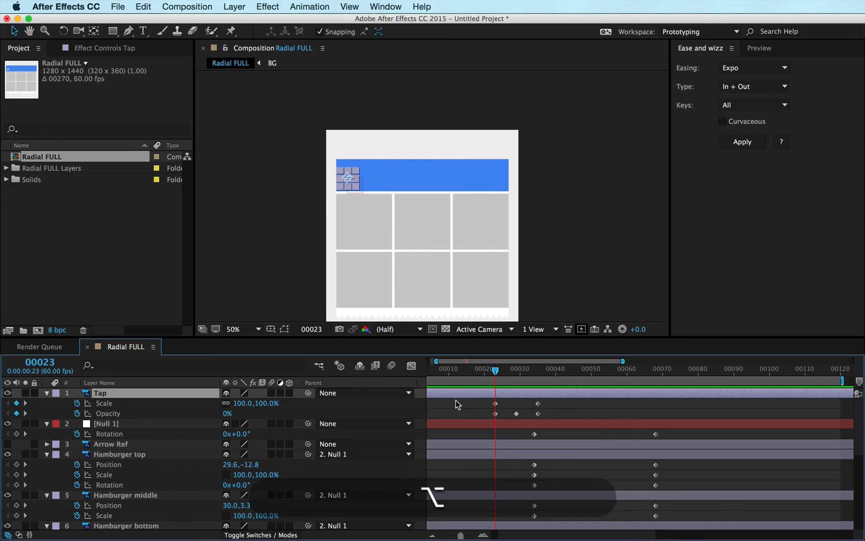
key("alt+bracketleft")
Step: Trim the end of the Tap layer to its last keyframe at frame 35 and deselect it
key("k")
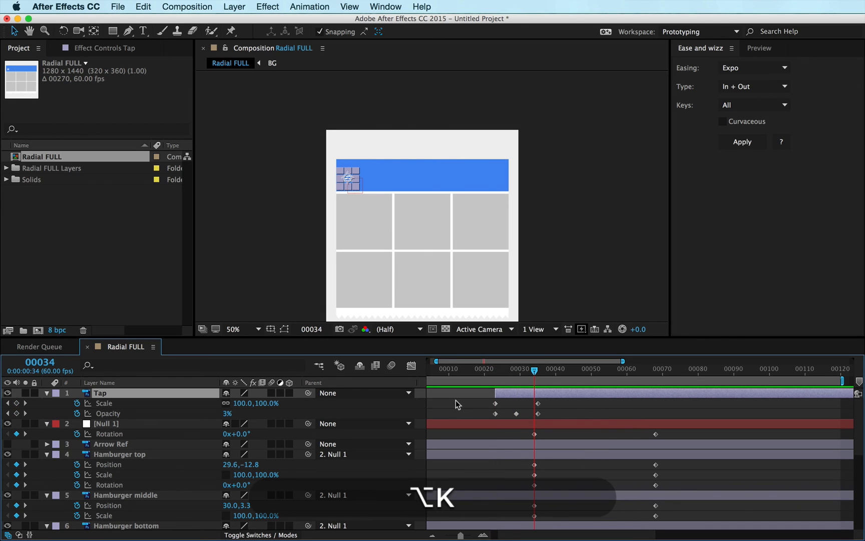
key("alt+k")
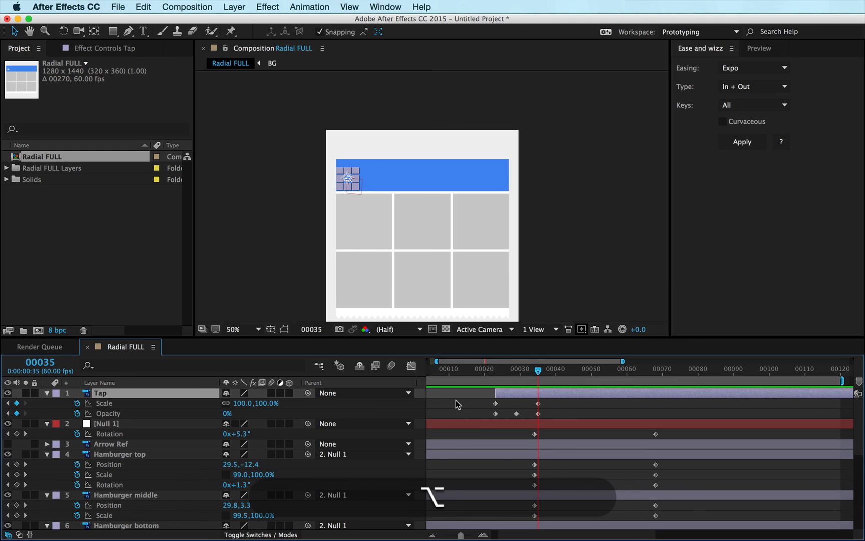
key("alt+bracketright")
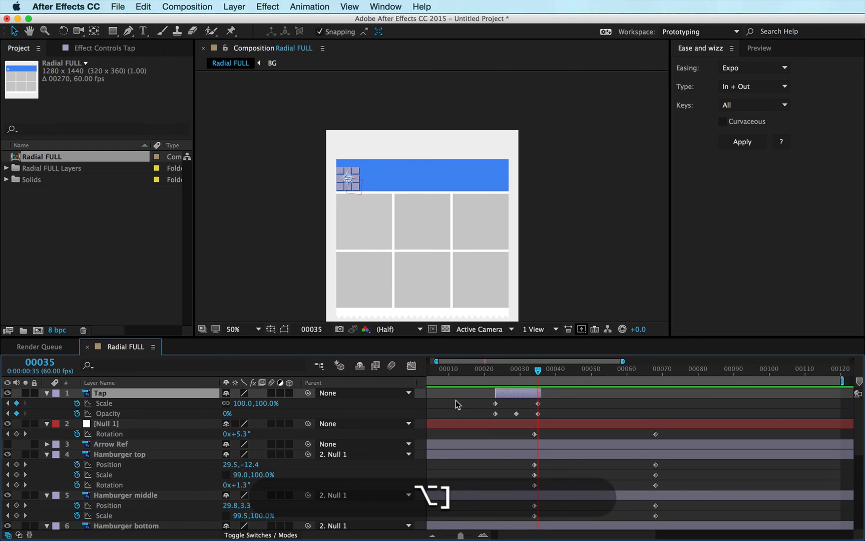
key("alt+super+z")
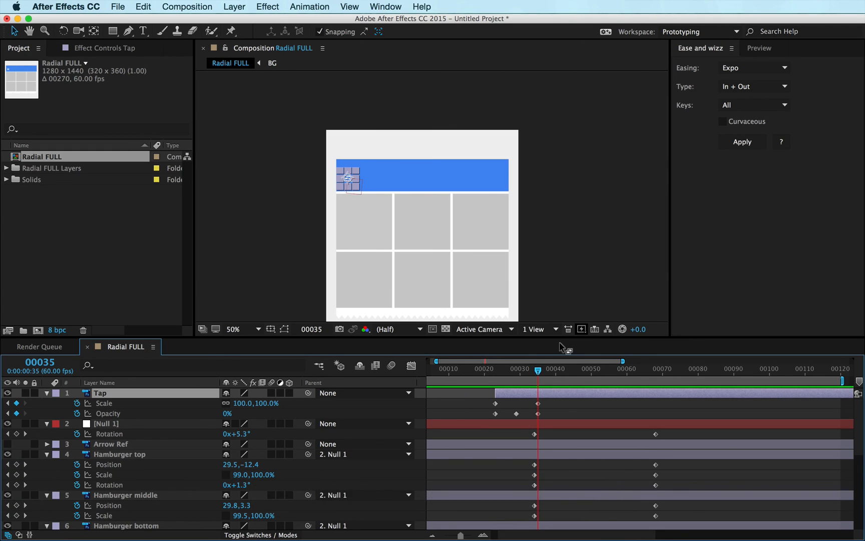
key("alt+bracketright")
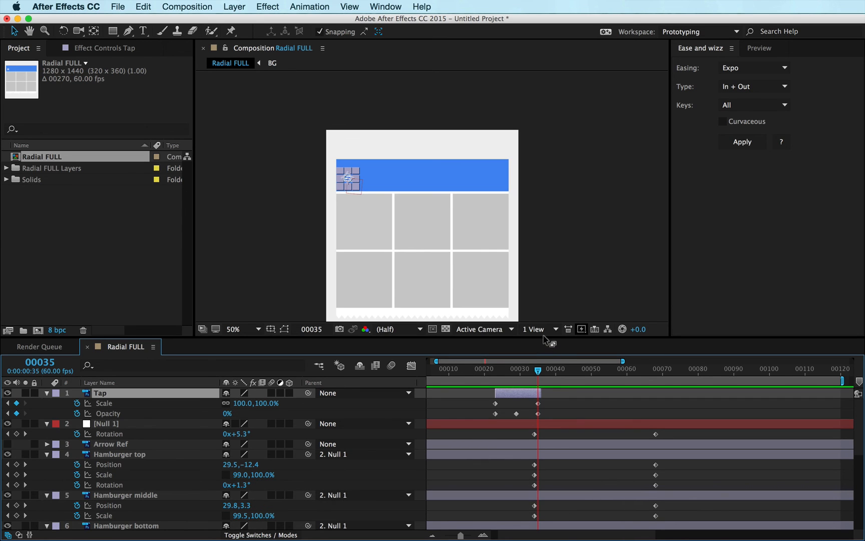
left_click_drag(545, 335, 544, 330)
key("shift+super+a")
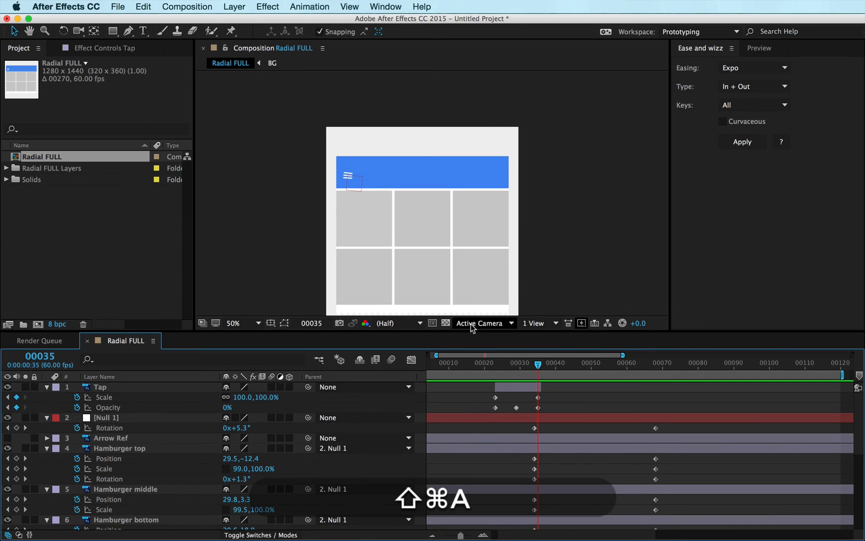
Step: End the work area at frame 102 and preview the animation with the tap circle
left_click_drag(523, 362, 652, 375)
key("shift+super+Right")
key("shift+super+Right")
key("shift+super+Right")
key("super+Right")
key("super+Right")
key("super+Right")
key("super+Right")
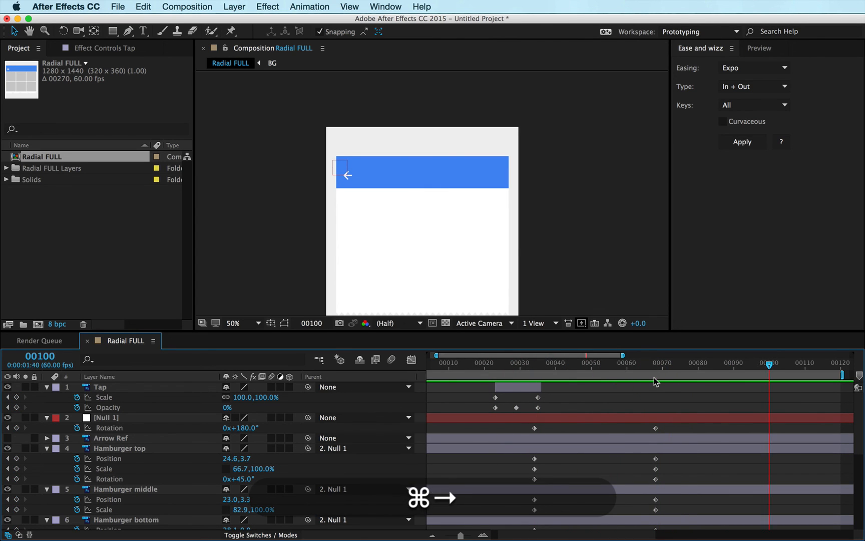
key("super+n")
key("ctrl+n")
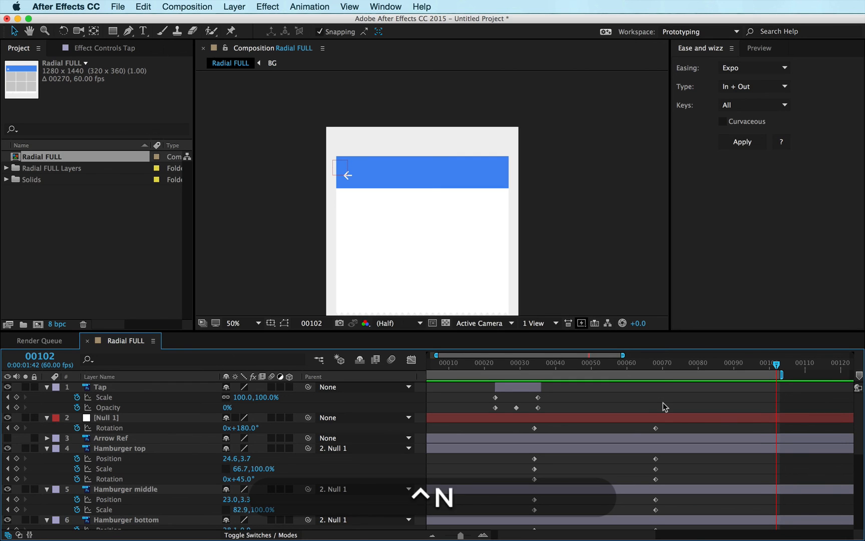
key("ctrl+0")
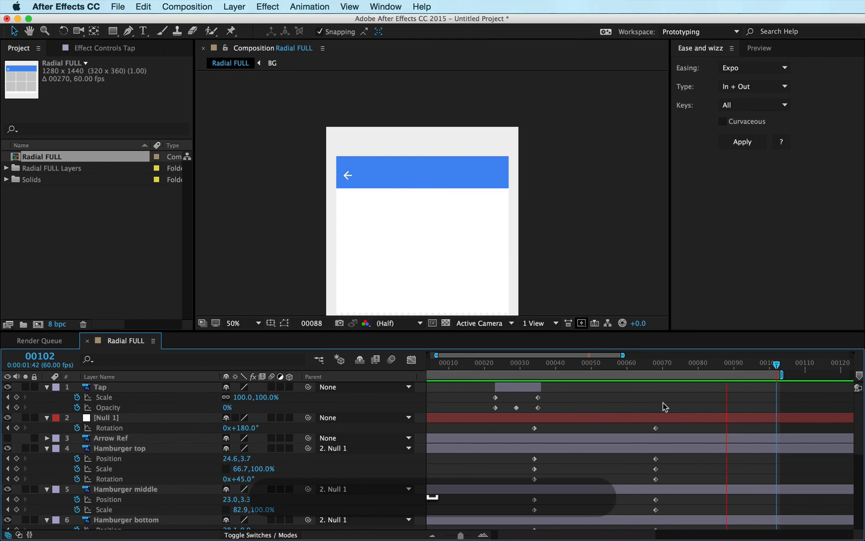
key("space")
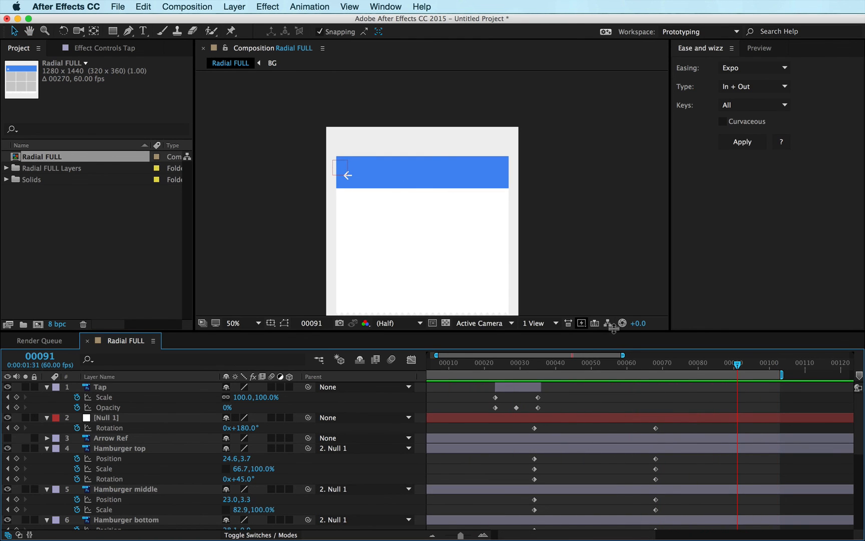
Step: Switch to Chrome and search Google for "ease and wizz"
left_click_drag(613, 329, 609, 226)
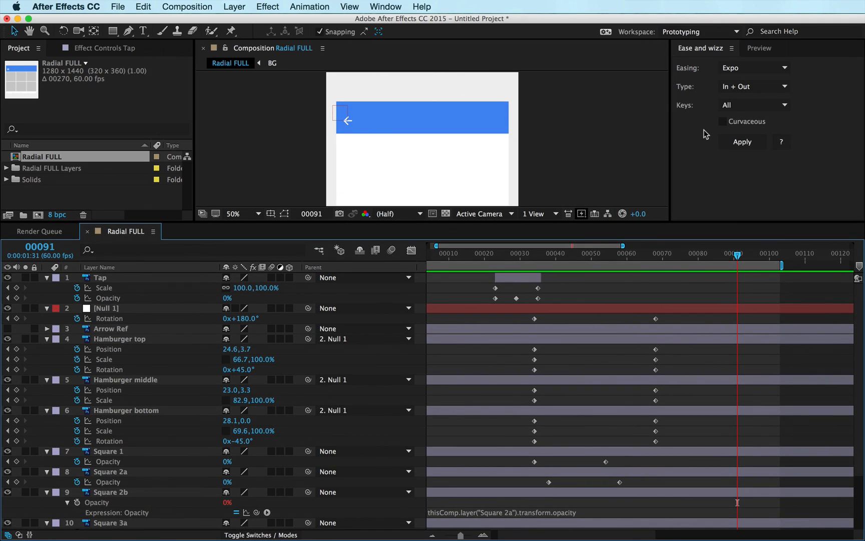
key("super+Tab")
key("super+Tab")
key("super+Tab")
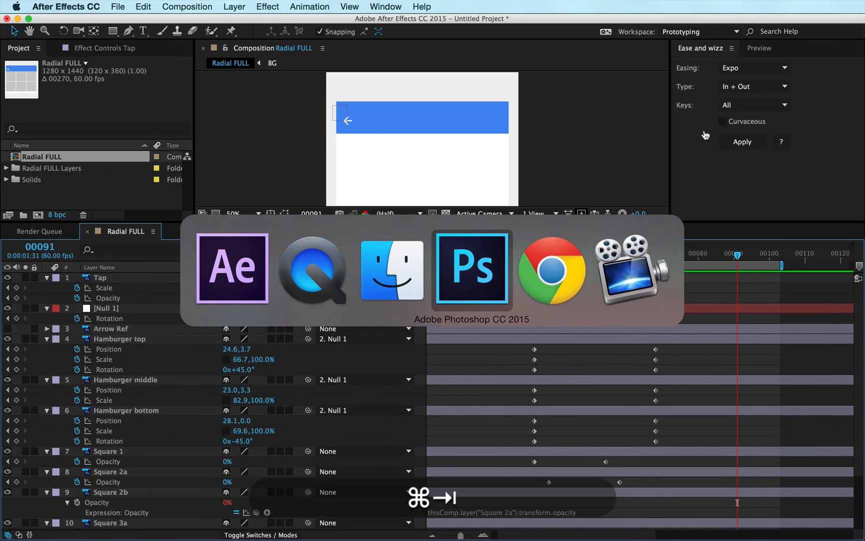
type("ease%20and%20wizz")
key("Return")
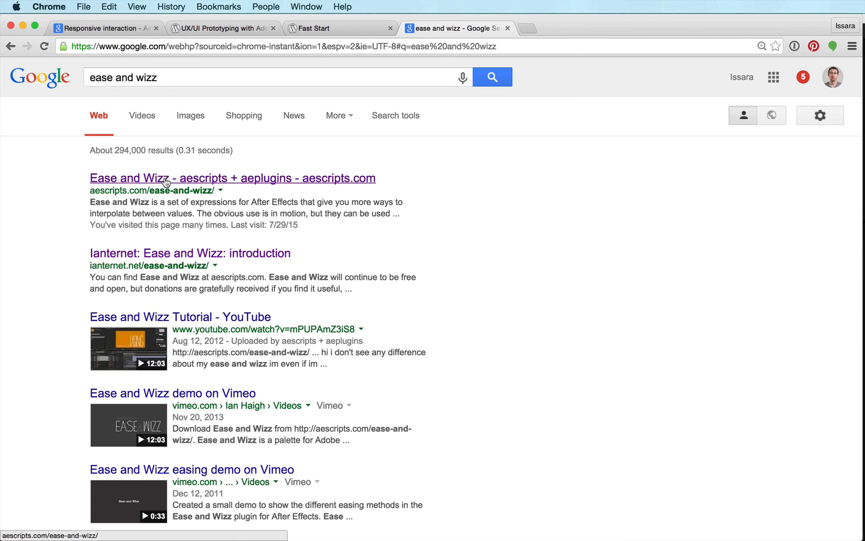
Step: Open the Ease and Wizz page on aescripts.com, look over the plug-in's details, and return to After Effects
left_click(165, 179)
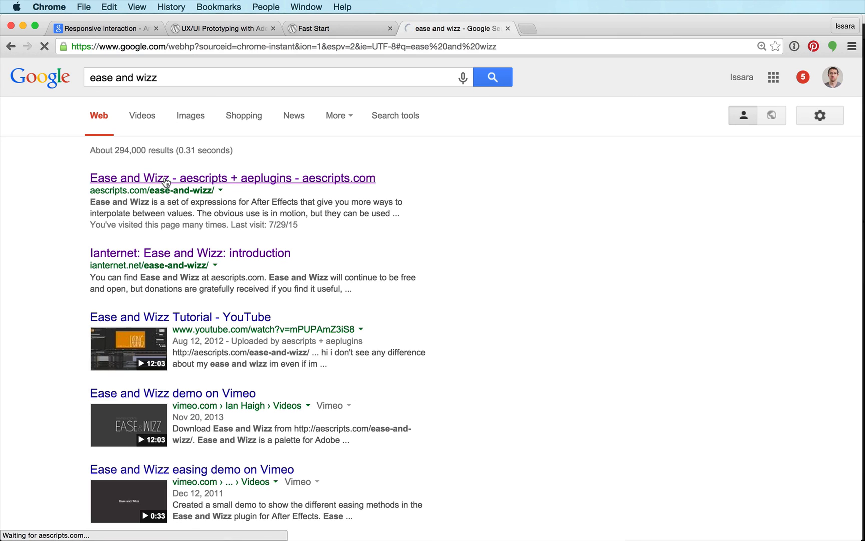
scroll(487, 339, "down", 1)
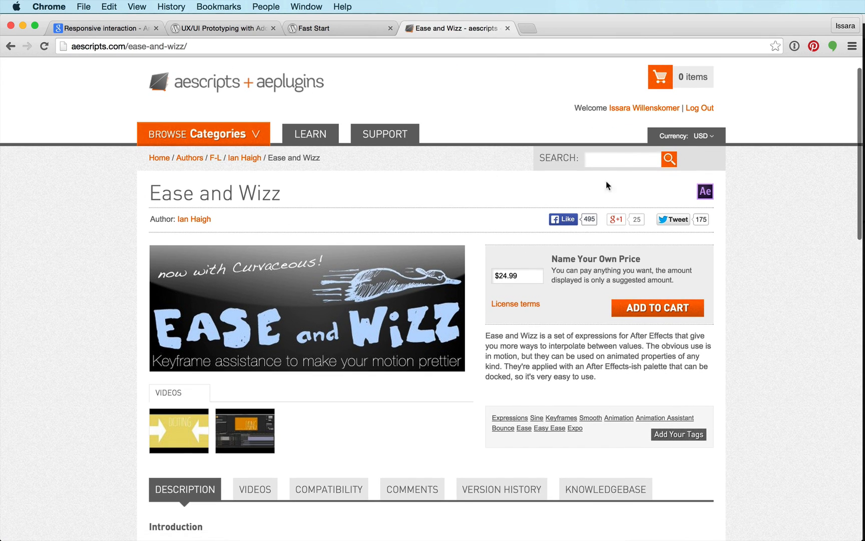
scroll(561, 441, "down", 10)
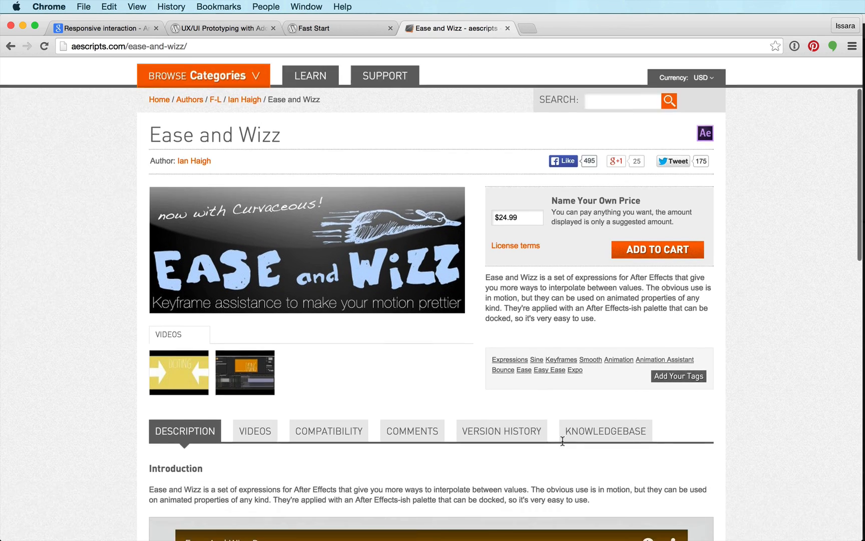
scroll(563, 442, "up", 3)
key("super+Tab")
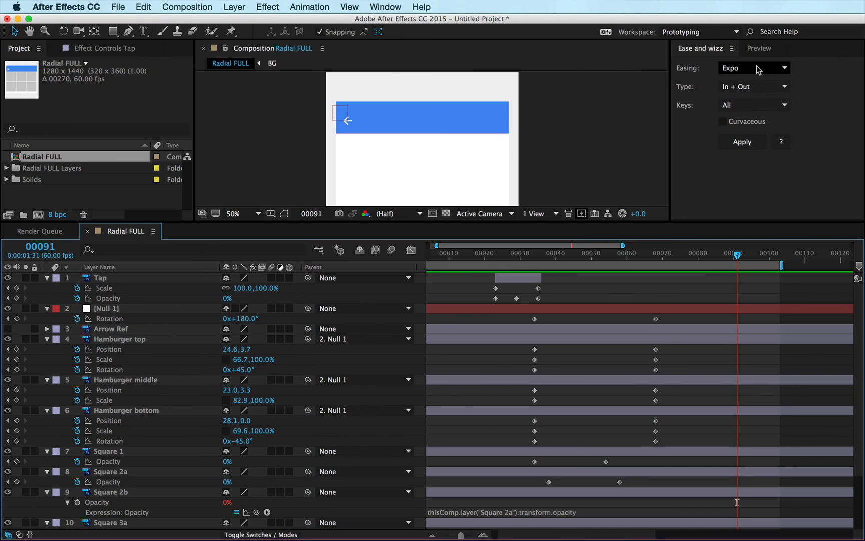
Step: Apply Ease and Wizz with Quart, In + Out, All keys and Curvaceous enabled to the keyframes from Null 1 through Square 4, and deselect
left_click(772, 69)
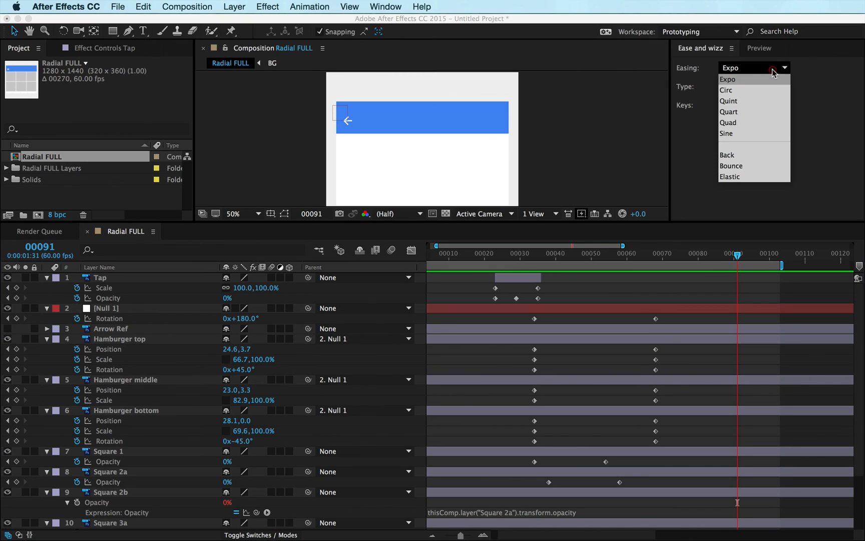
left_click(753, 111)
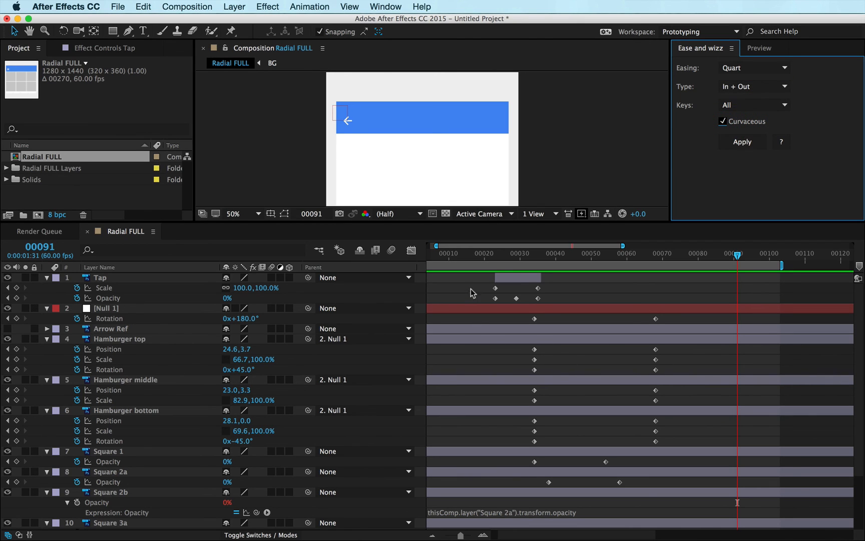
left_click_drag(493, 315, 753, 518)
left_click(742, 142)
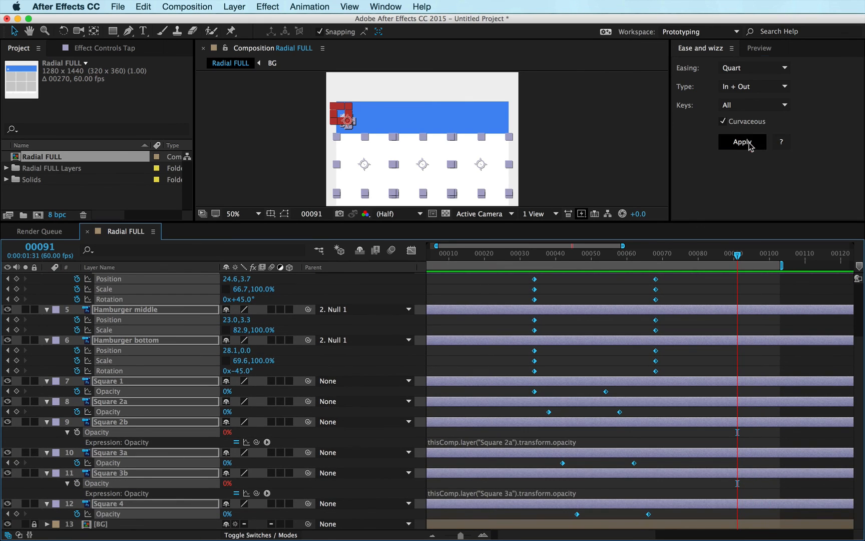
left_click(588, 176)
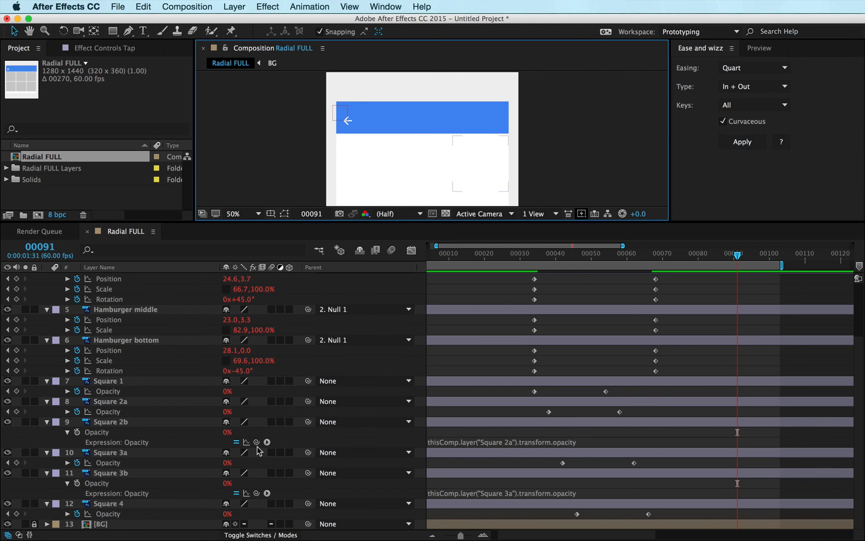
Step: Fit the whole composition in an enlarged viewer and preview the animation with the new easing
left_click_drag(268, 220, 268, 344)
key("h")
left_click(378, 187)
key("shift+/")
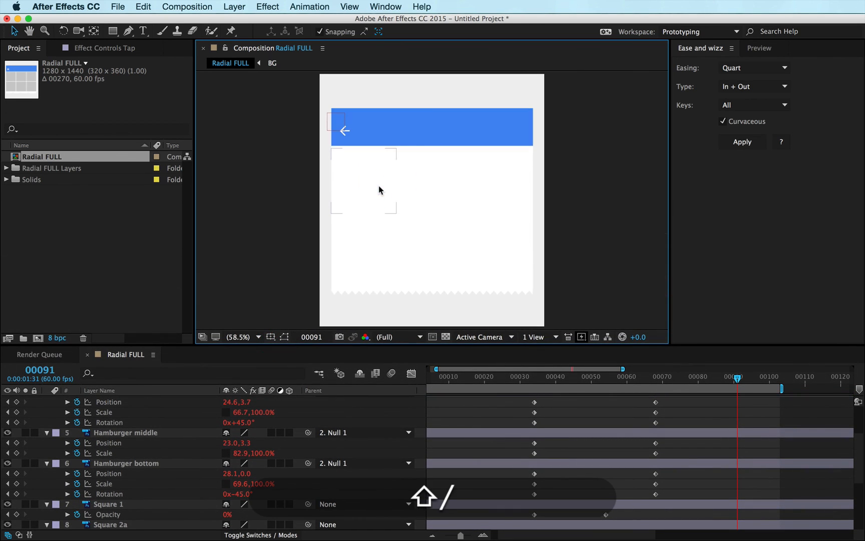
key("ctrl+shift+0")
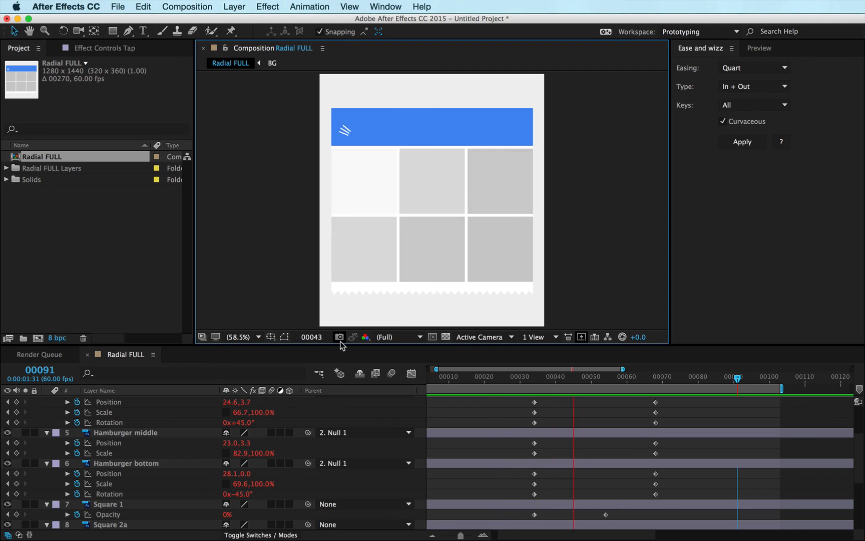
key("space")
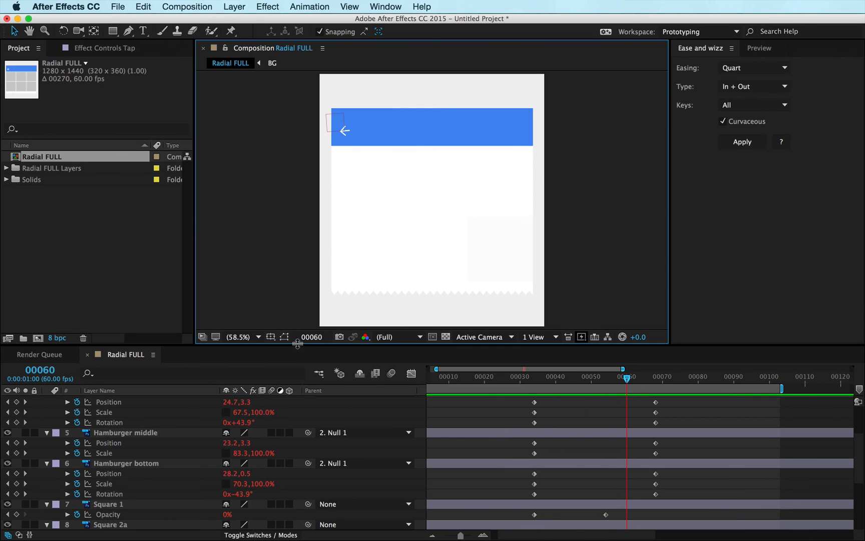
Step: Dock the Radial FULL timeline in its own full-width area beneath the composition viewer and enlarge the viewer
left_click_drag(295, 336, 332, 353)
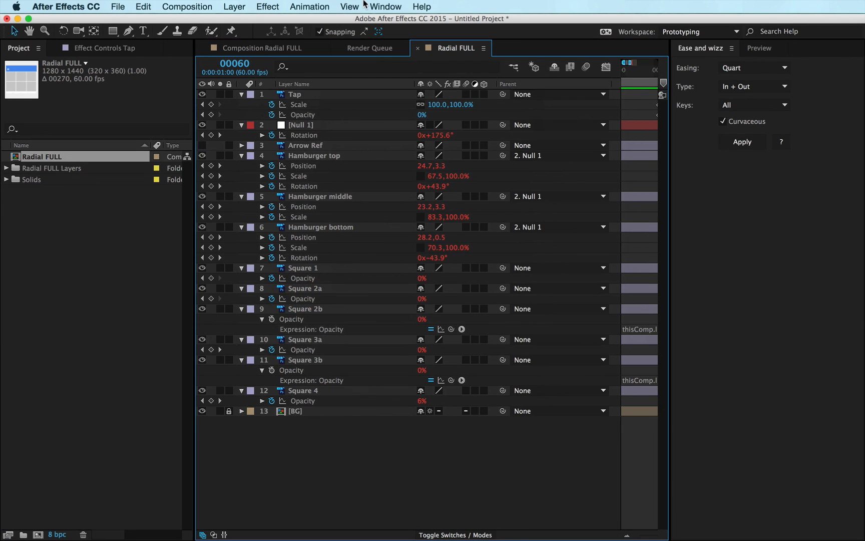
left_click(275, 50)
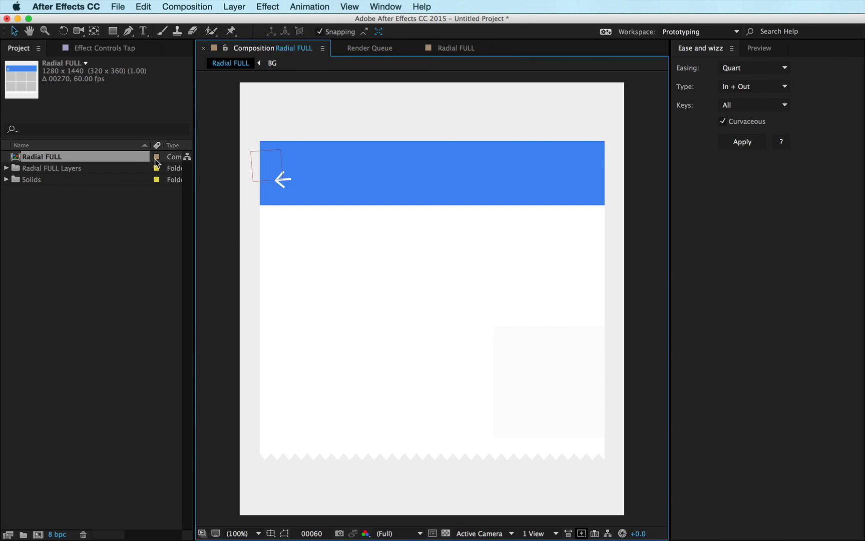
double_click(15, 159)
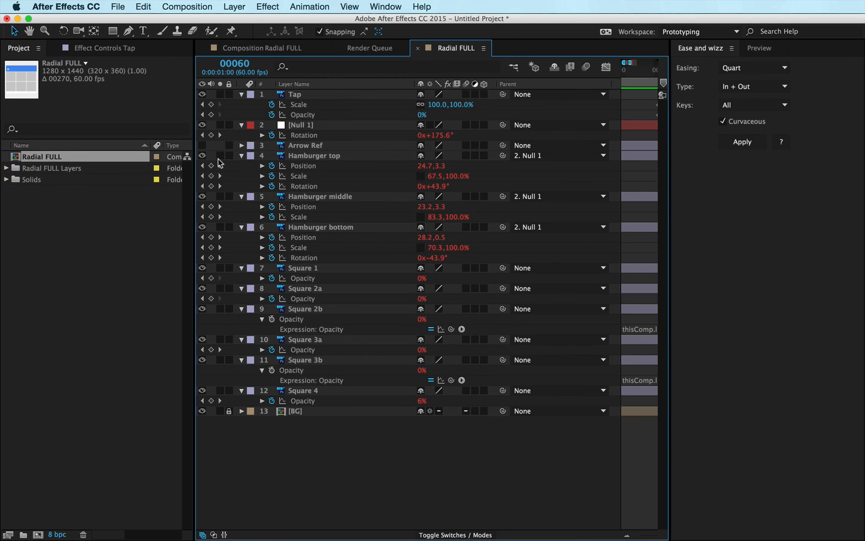
left_click(483, 48)
left_click(299, 432)
left_click_drag(448, 47, 312, 527)
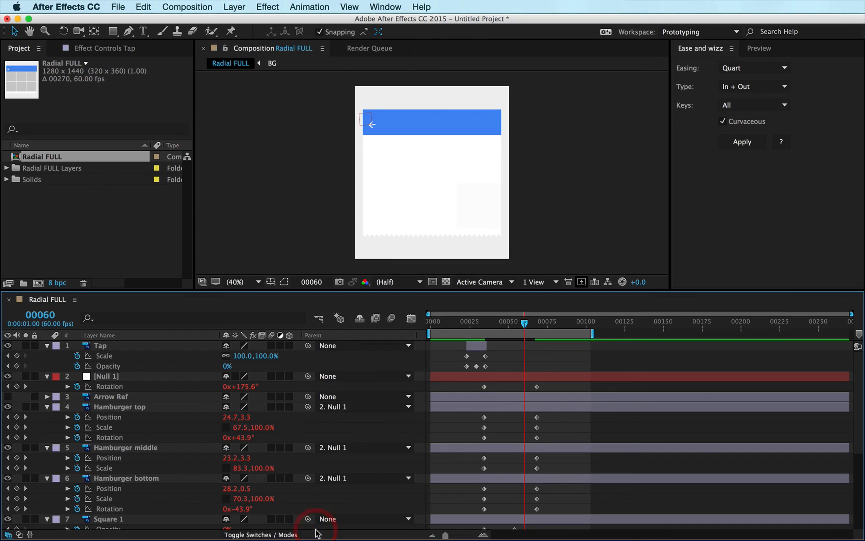
left_click_drag(398, 344, 403, 419)
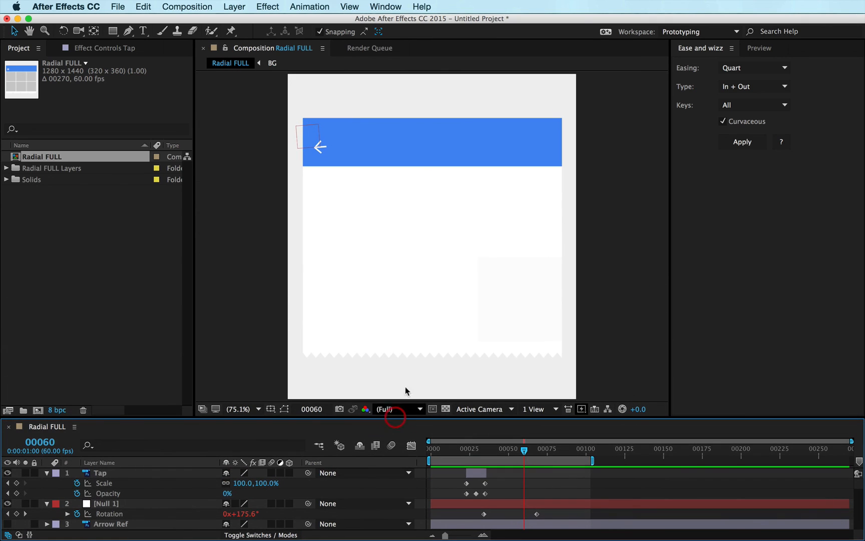